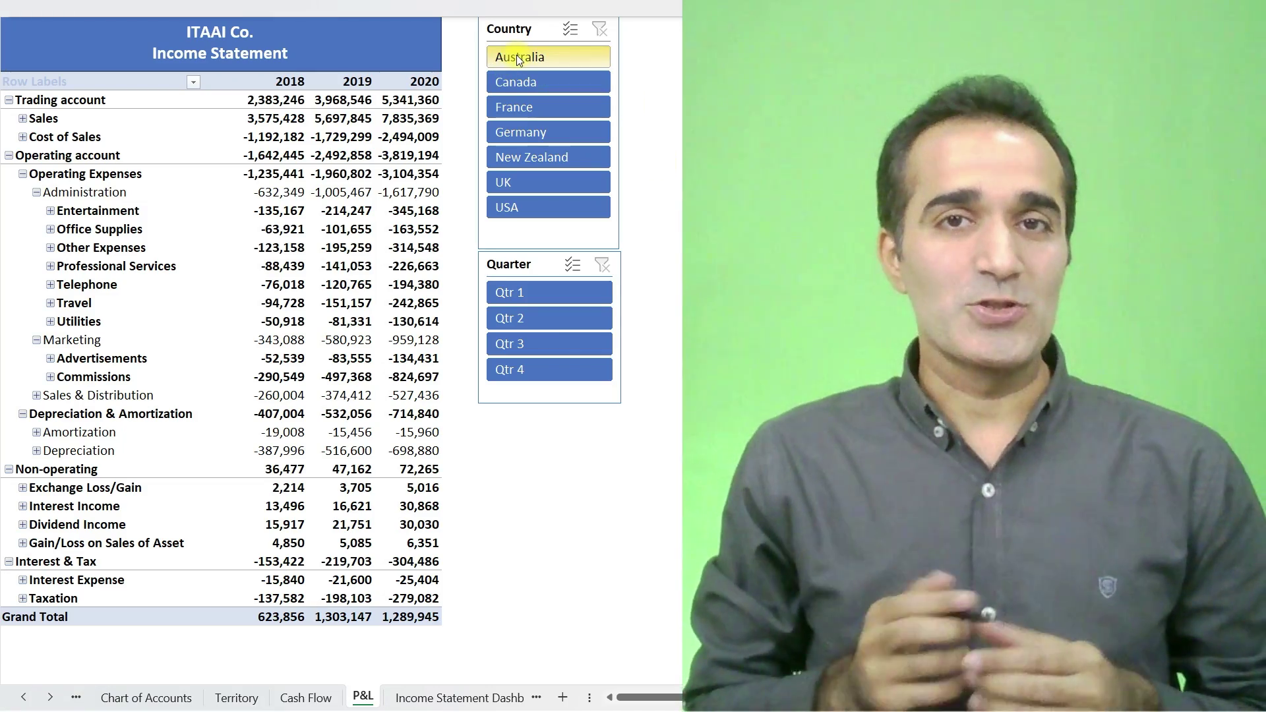
Filter the income statement by each country in turn, clear it, then filter to Qtr 1.
click(516, 54)
click(521, 80)
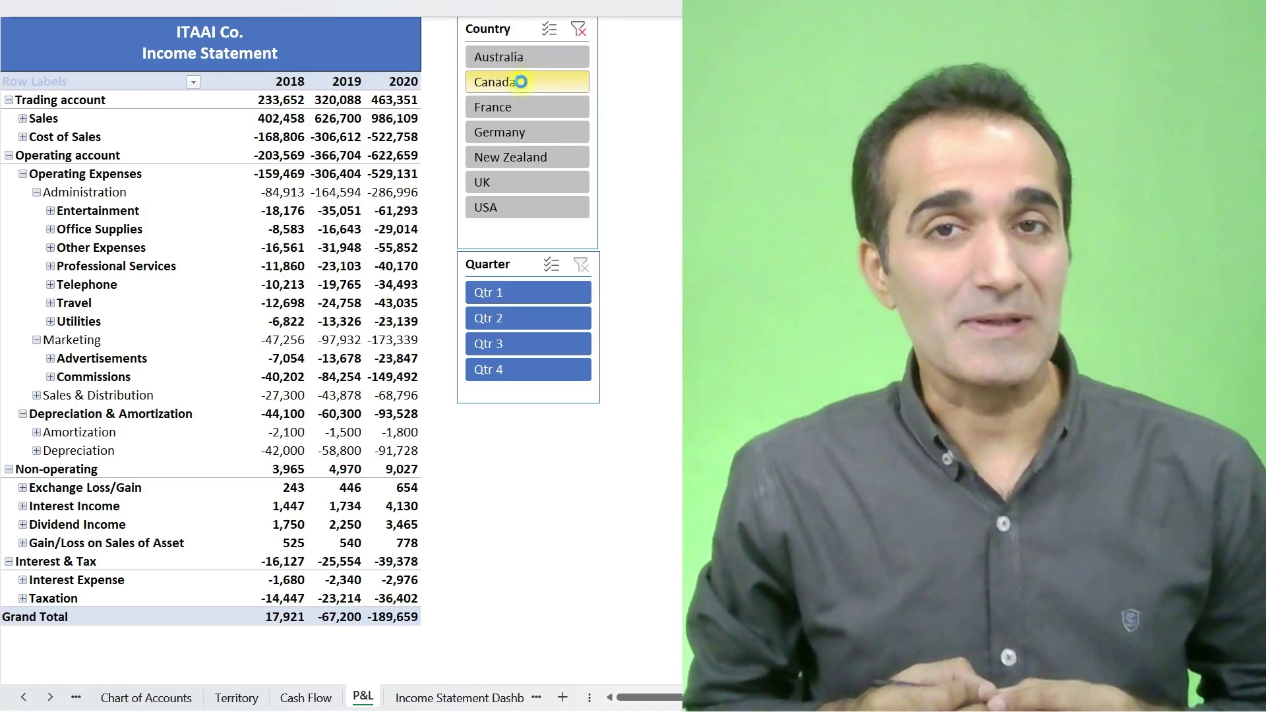
click(519, 105)
click(521, 132)
click(520, 151)
click(524, 179)
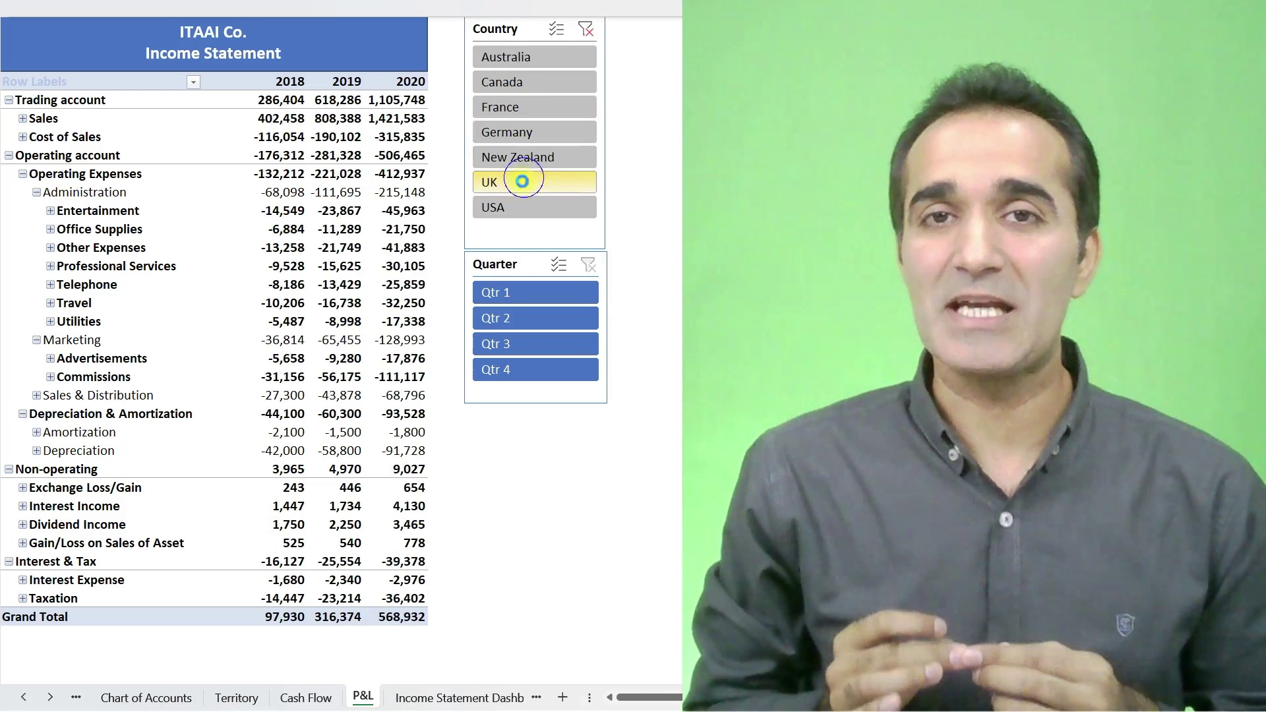
click(518, 207)
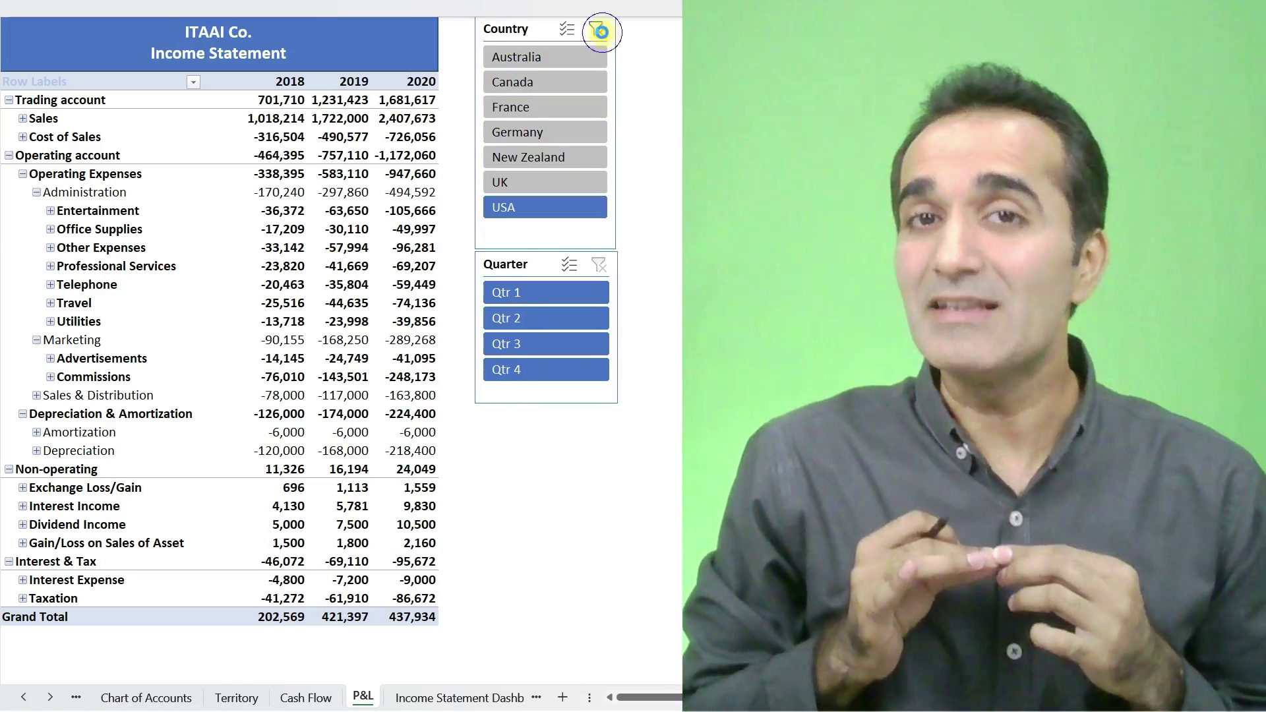
click(598, 32)
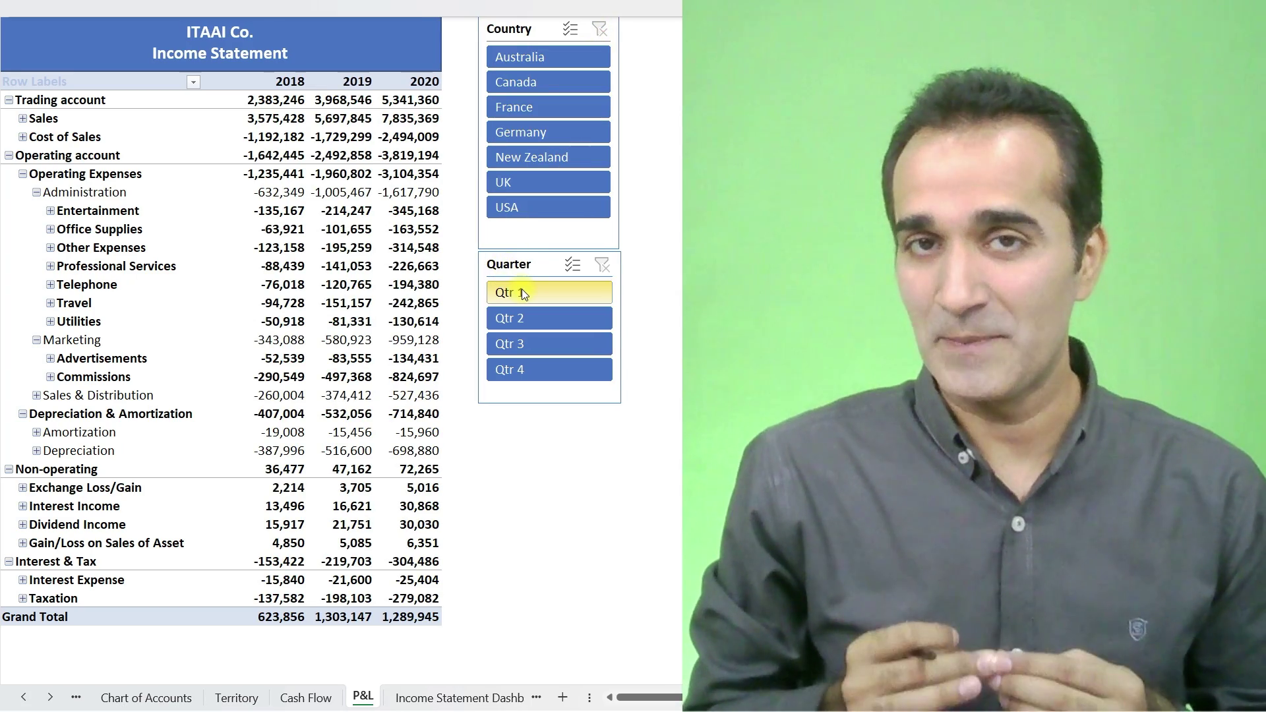
click(521, 290)
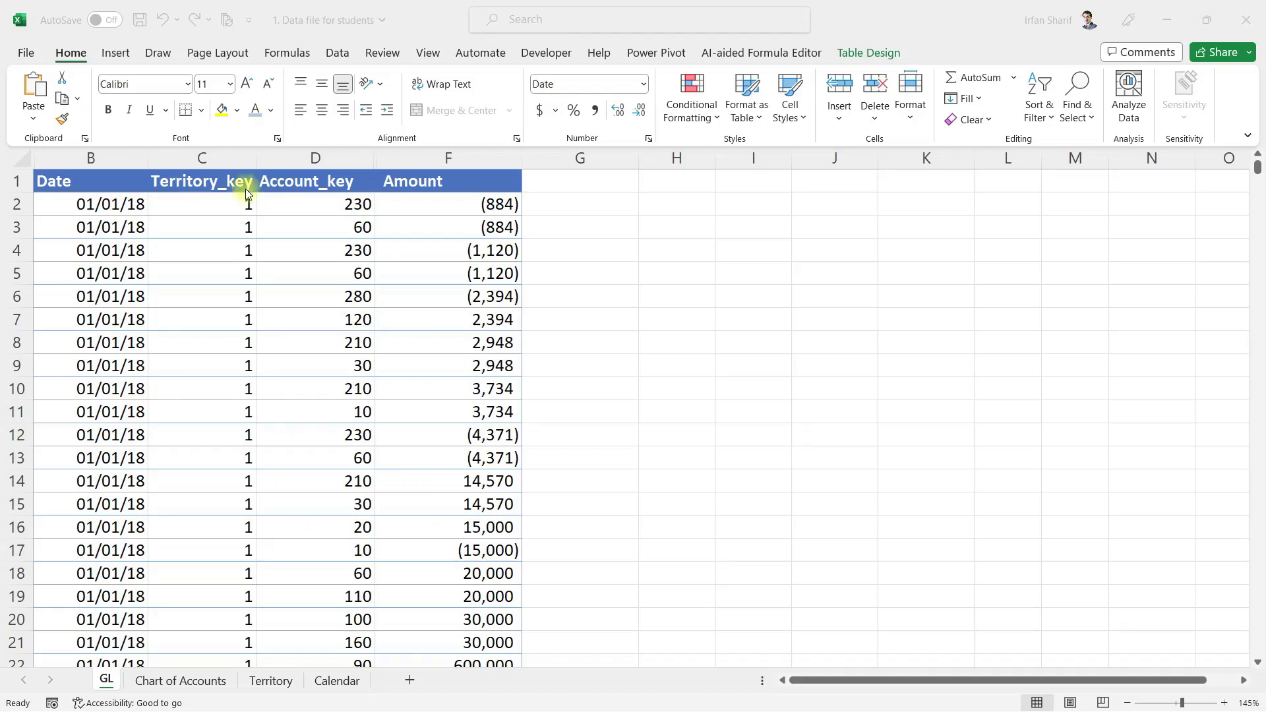
click(113, 208)
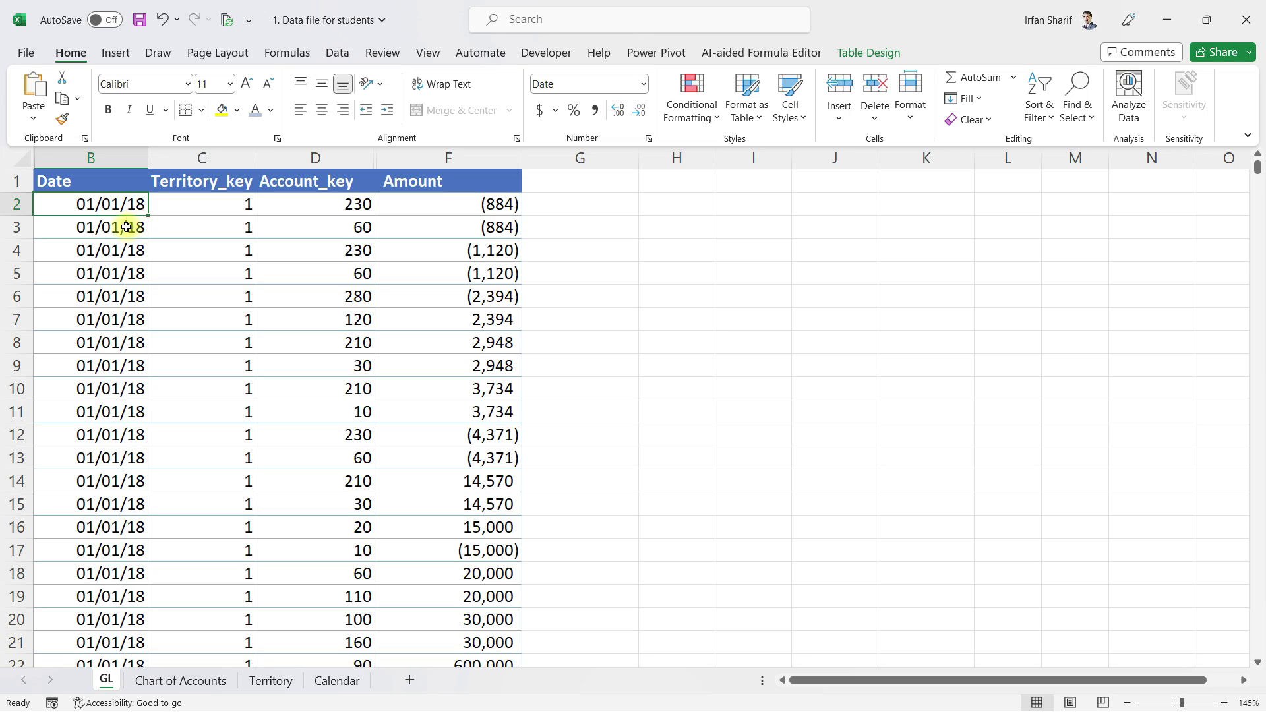
click(124, 229)
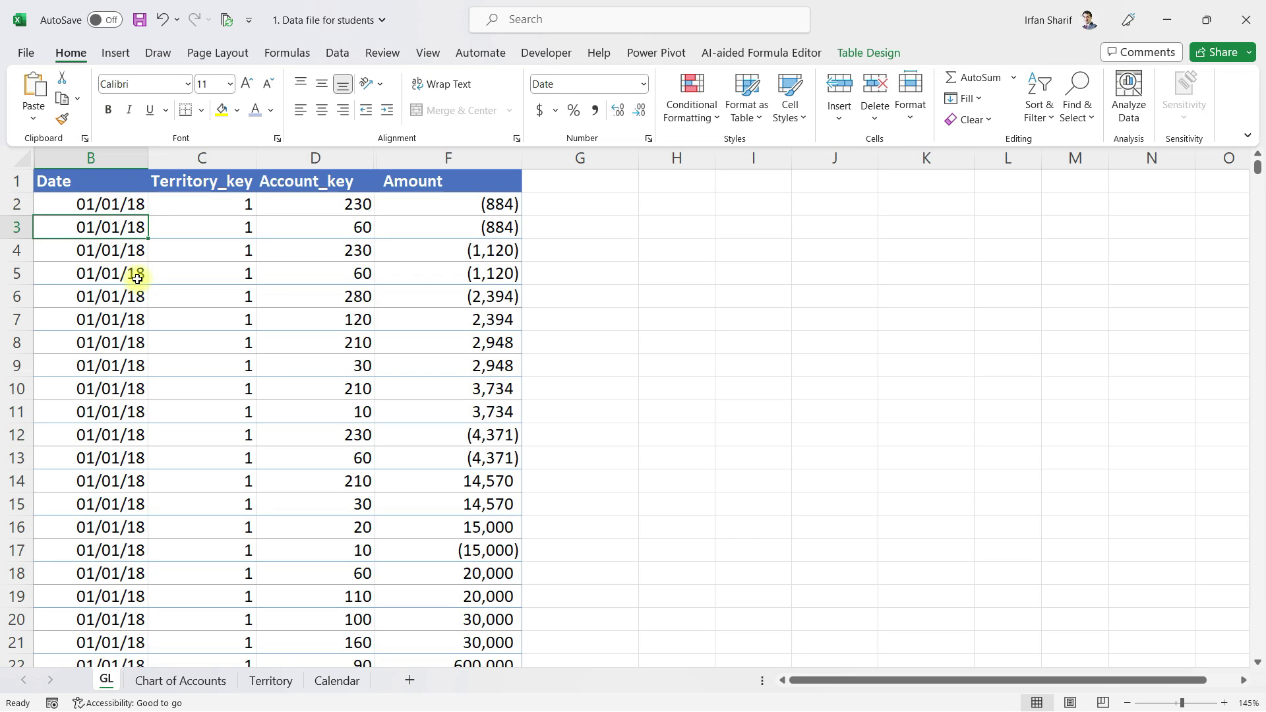
click(108, 251)
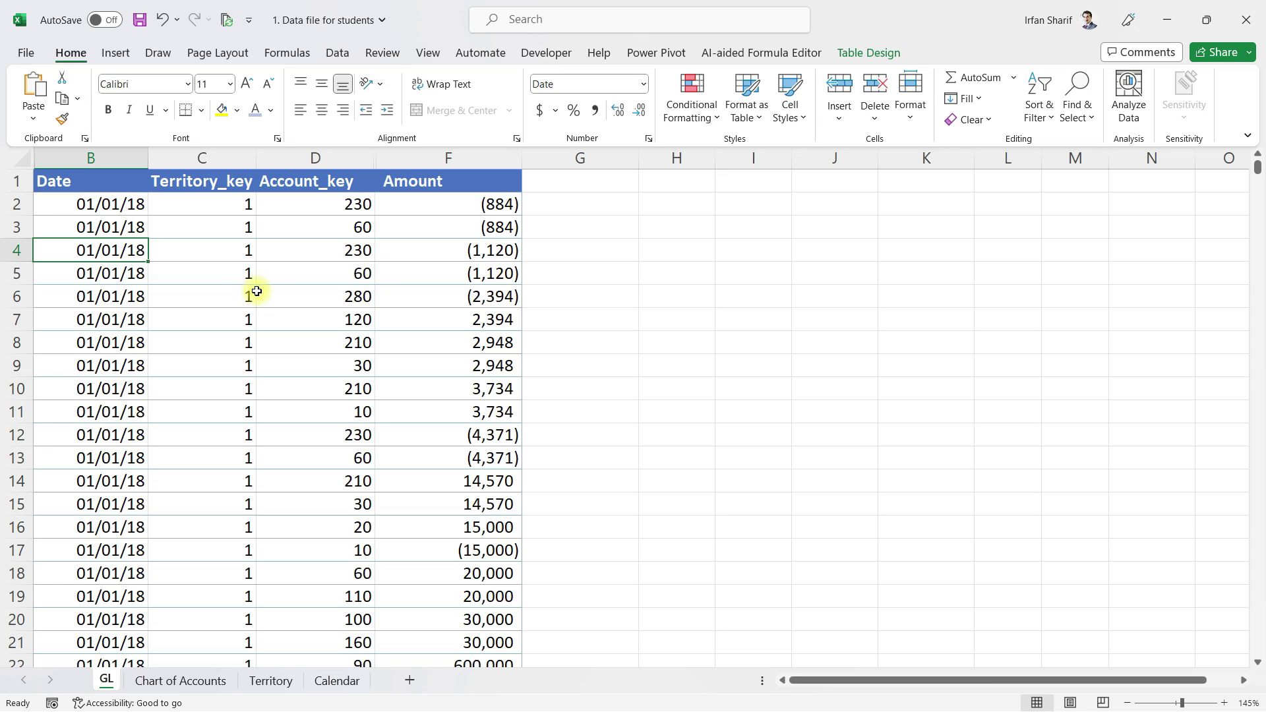
click(454, 220)
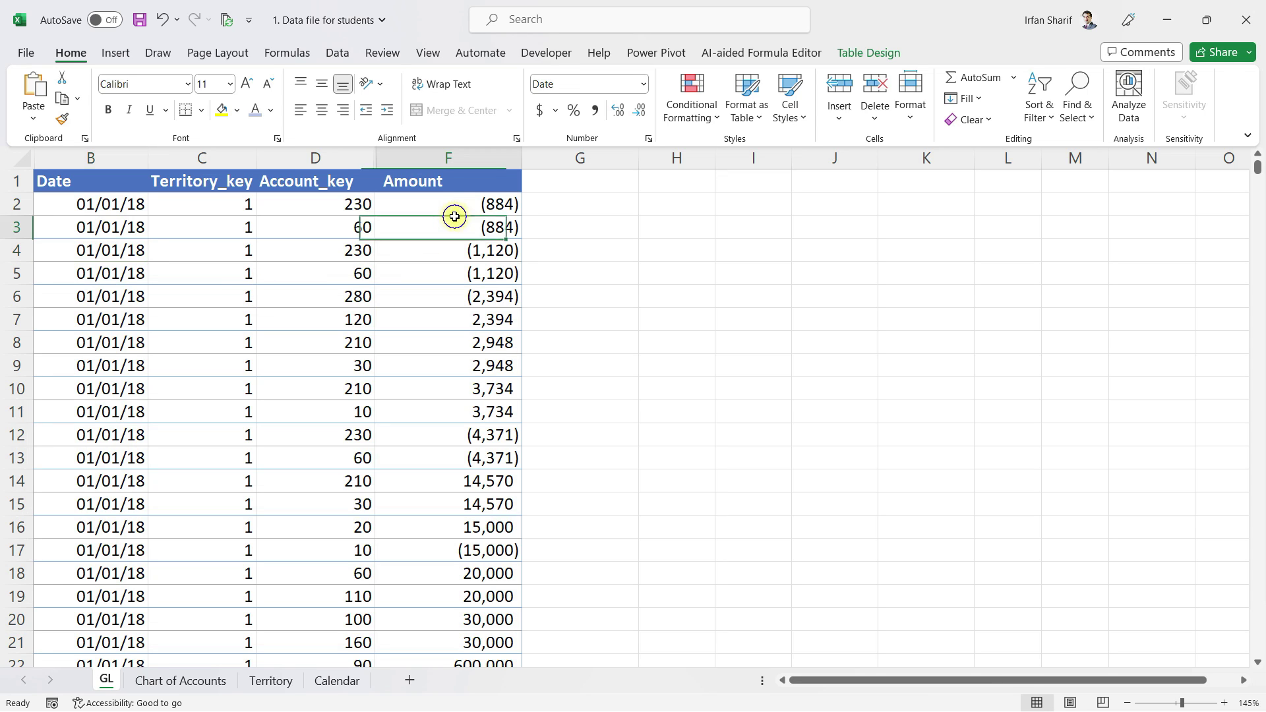
click(410, 211)
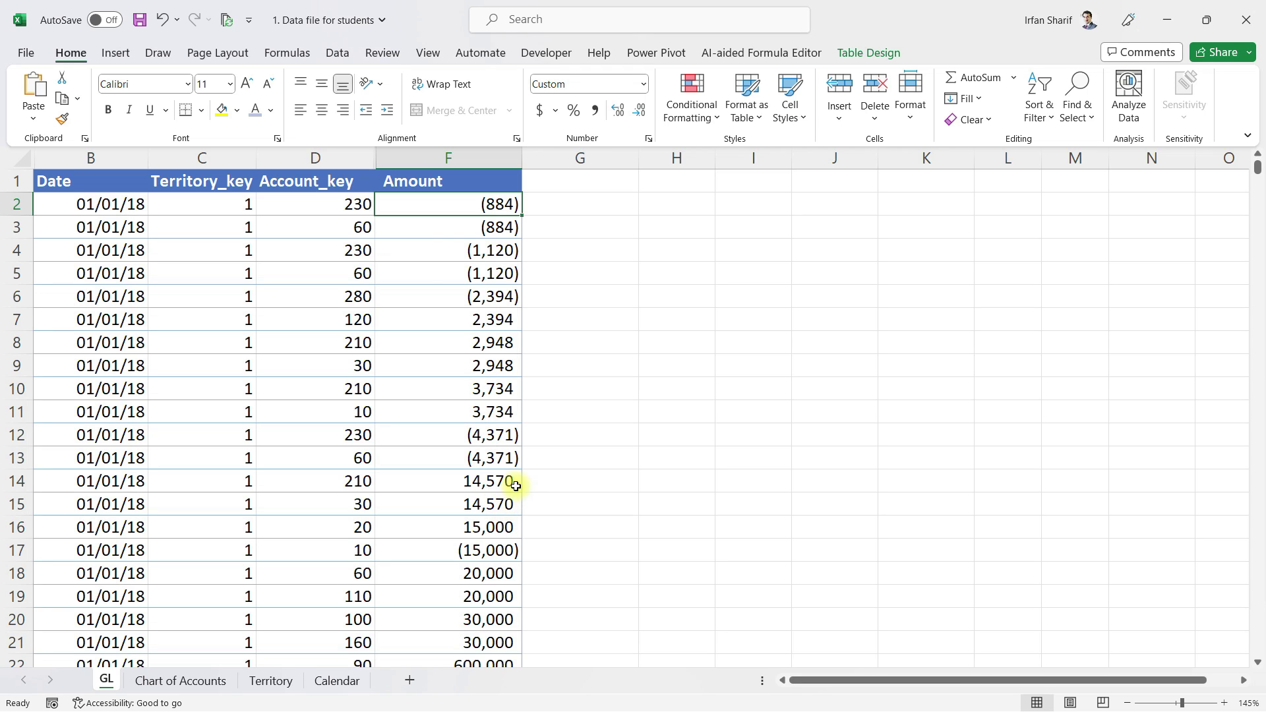
click(465, 226)
click(446, 204)
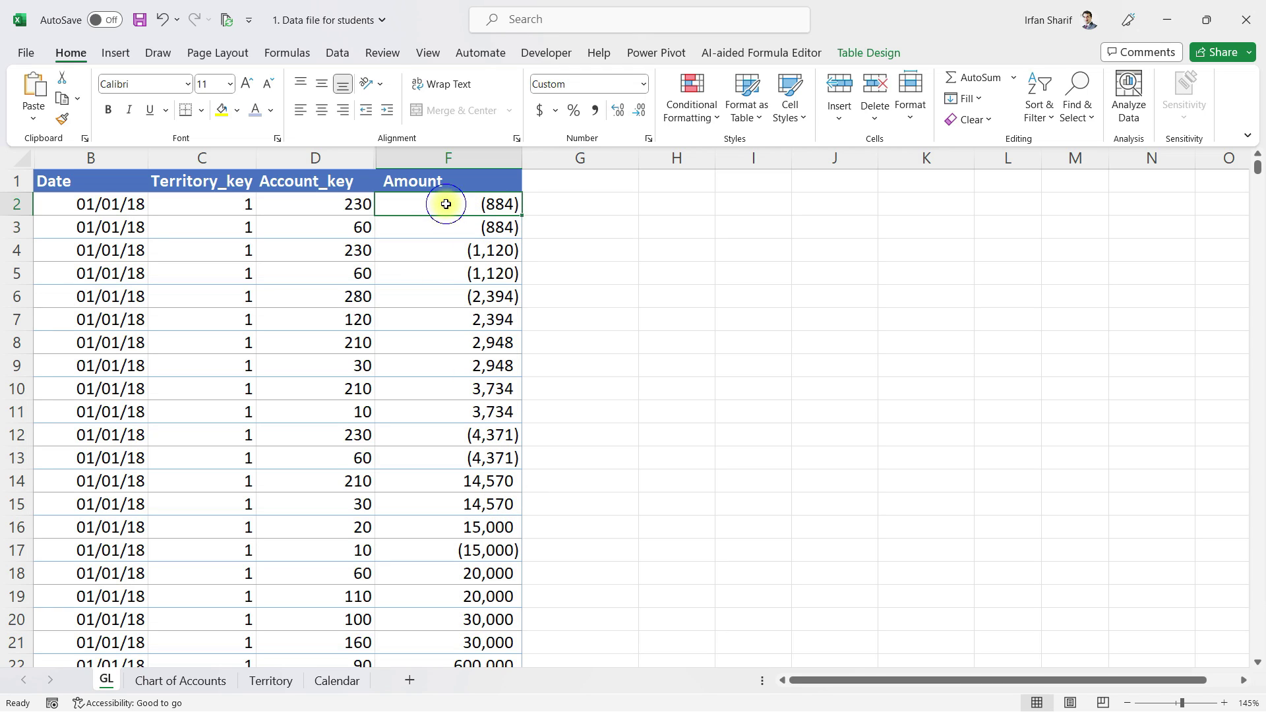
click(89, 203)
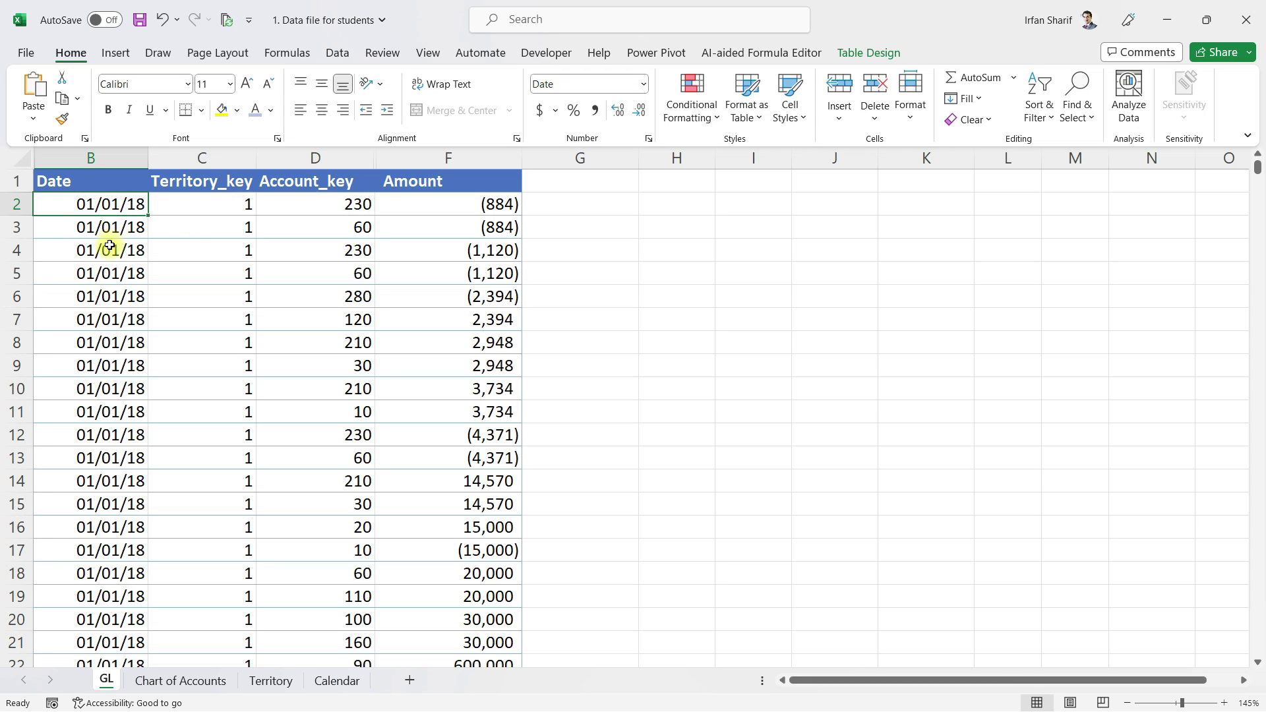
click(213, 208)
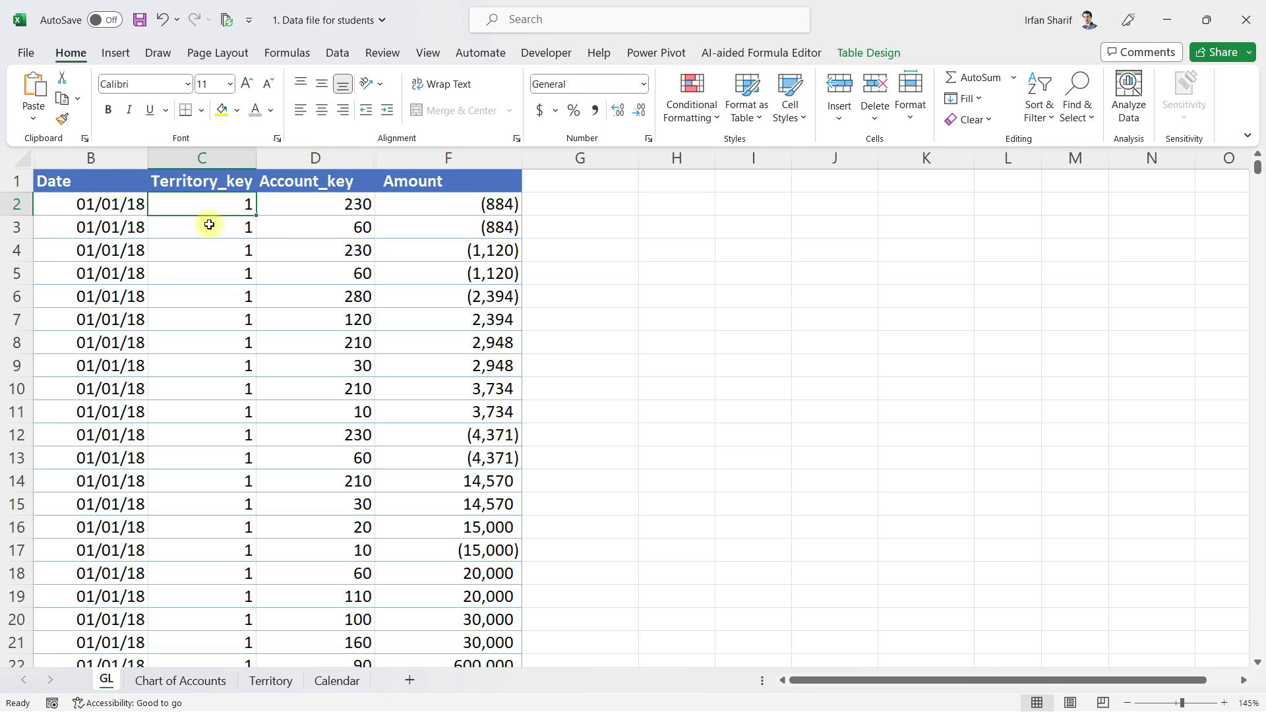
key(Down)
key(Down)
key(Down)
key(Down)
key(Down)
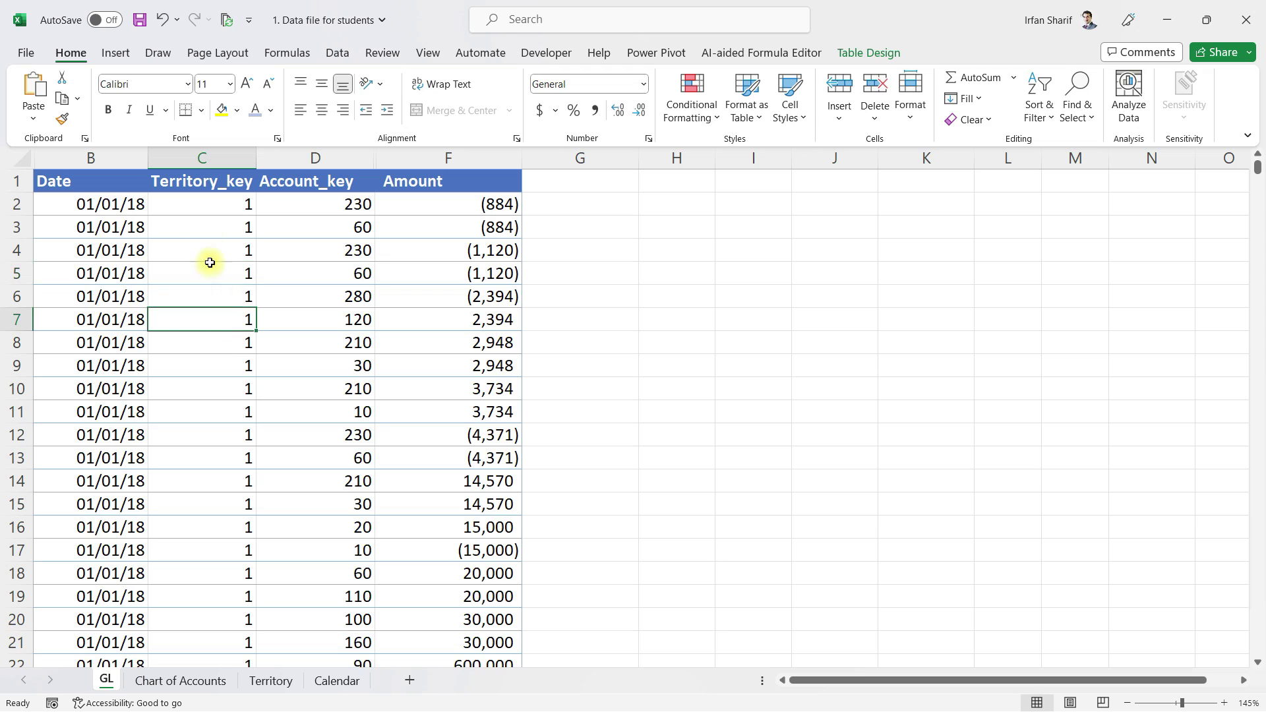
click(199, 209)
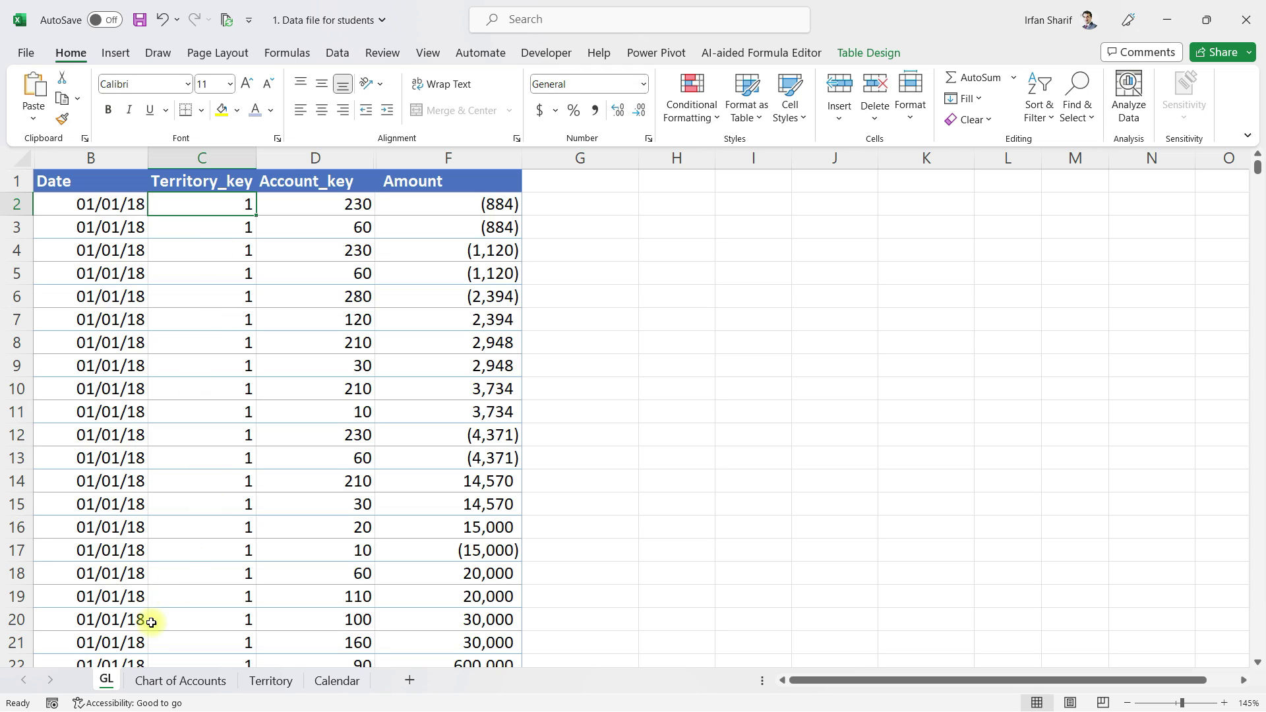
click(284, 683)
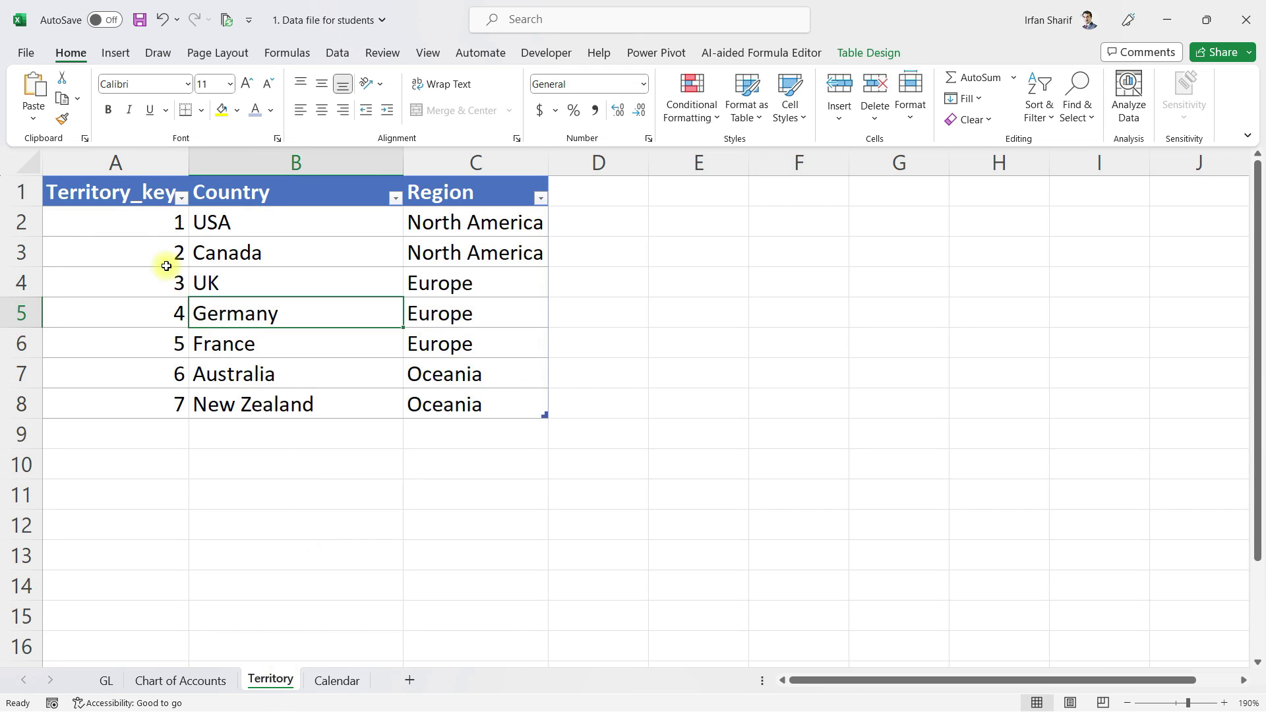
click(137, 226)
scroll(139, 227, up, 3)
click(160, 256)
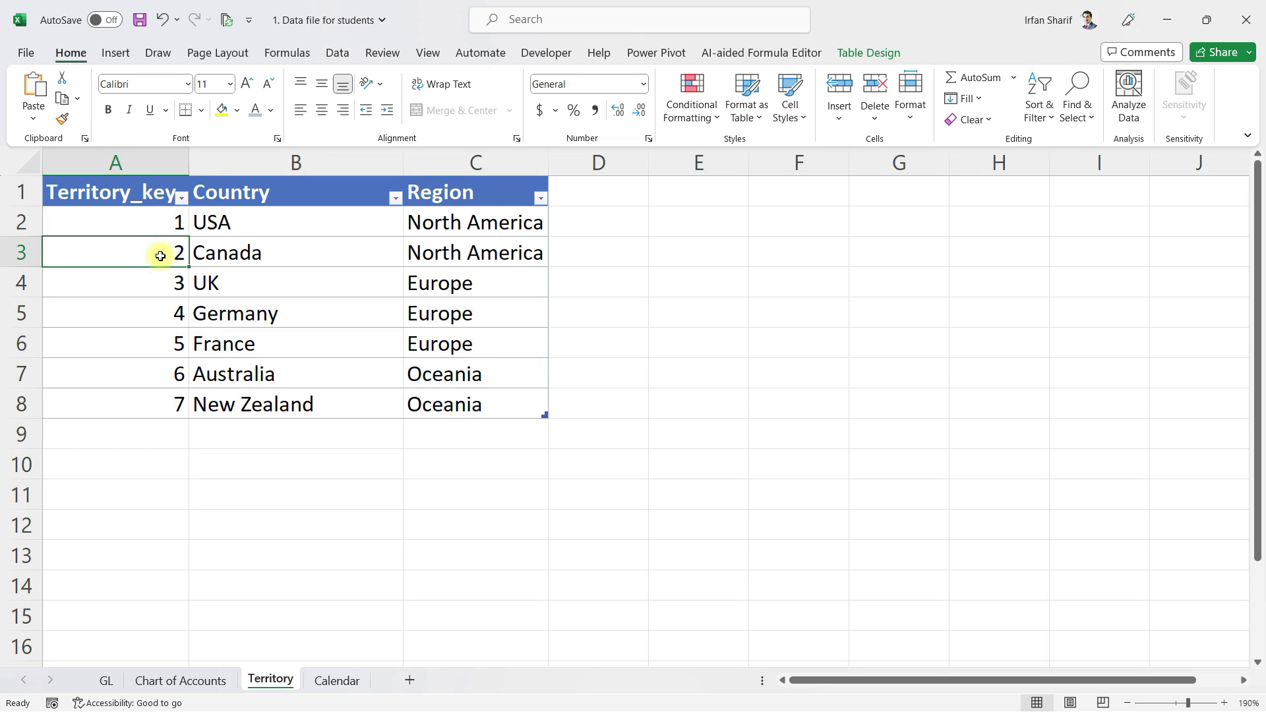
click(136, 222)
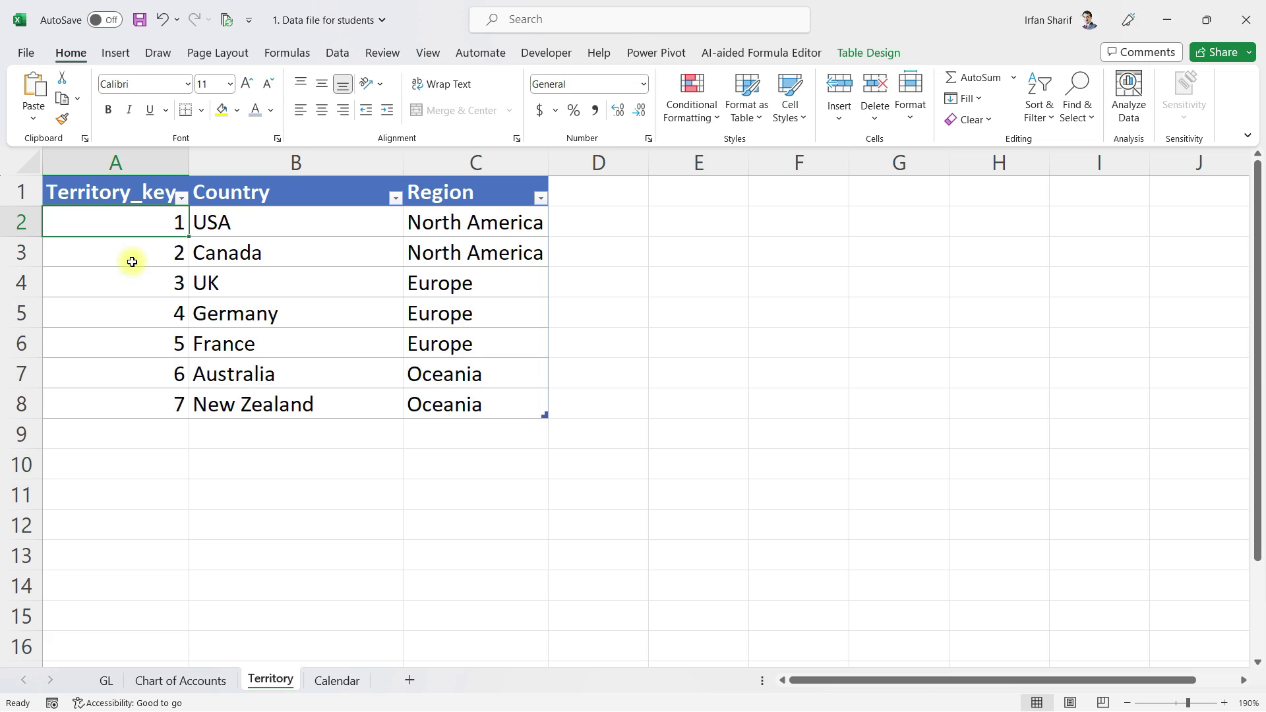
click(273, 227)
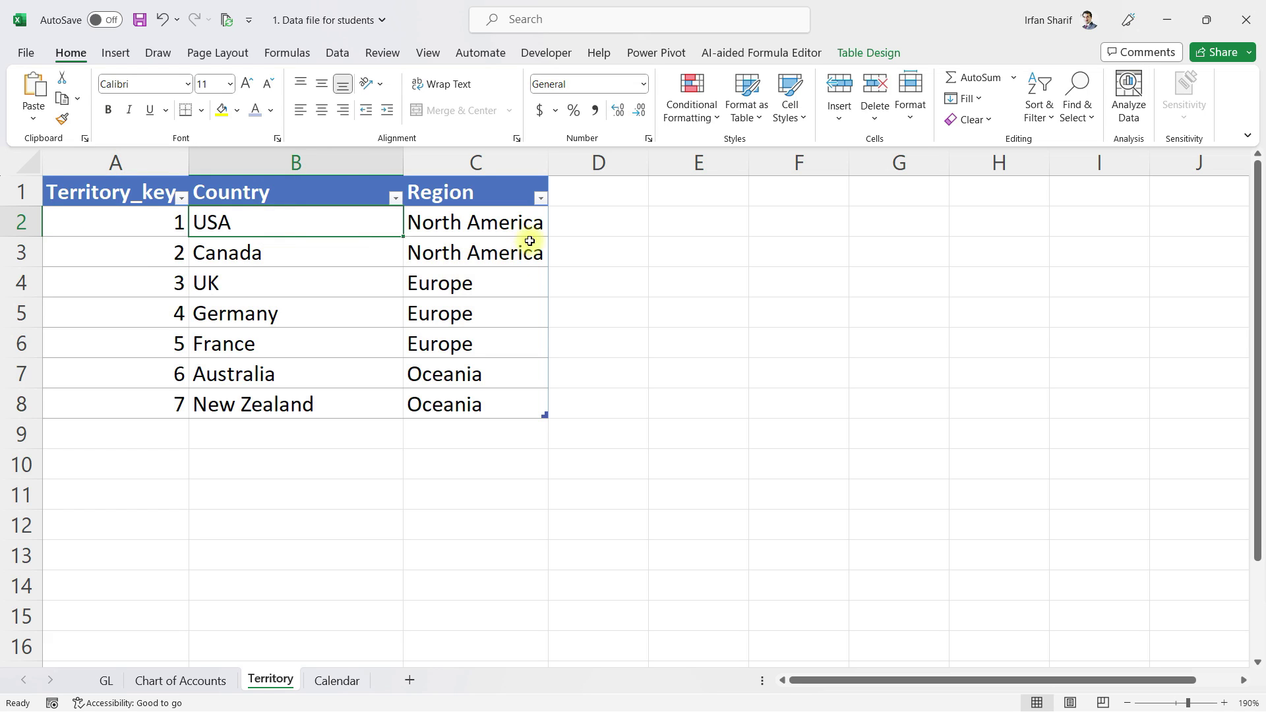
click(502, 232)
click(494, 256)
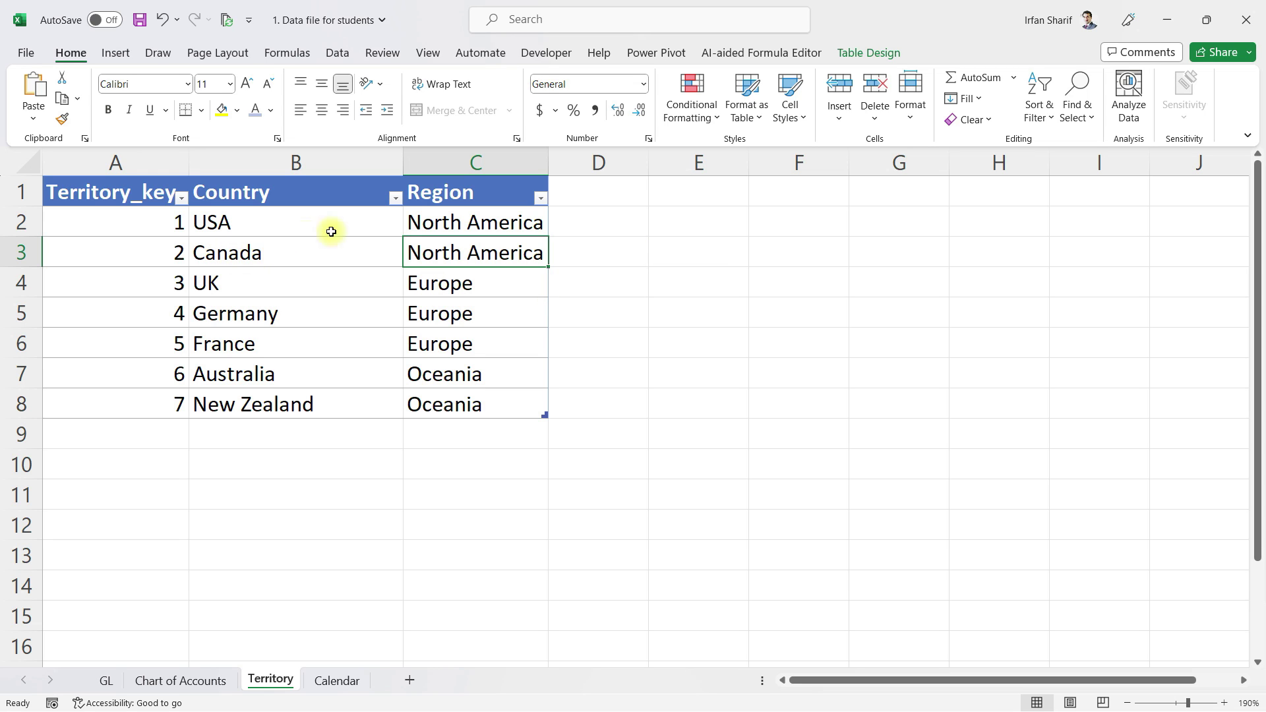
click(229, 241)
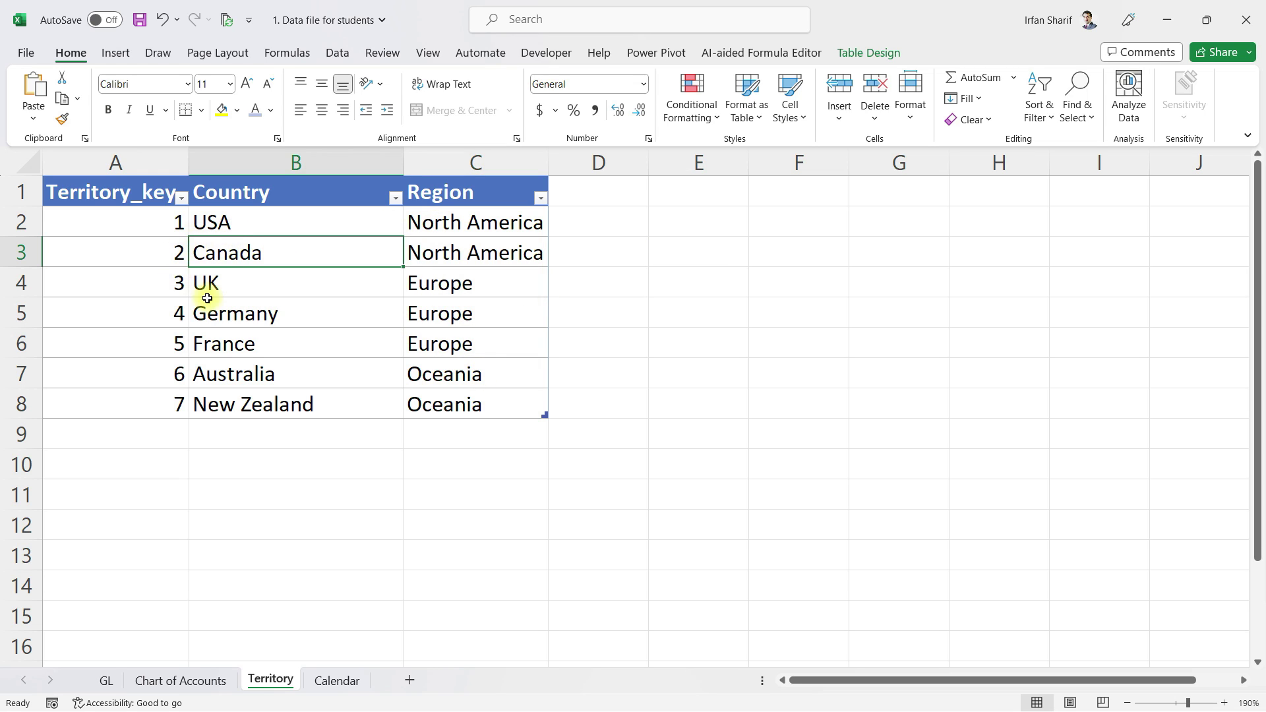
click(106, 685)
click(330, 205)
click(332, 232)
click(333, 272)
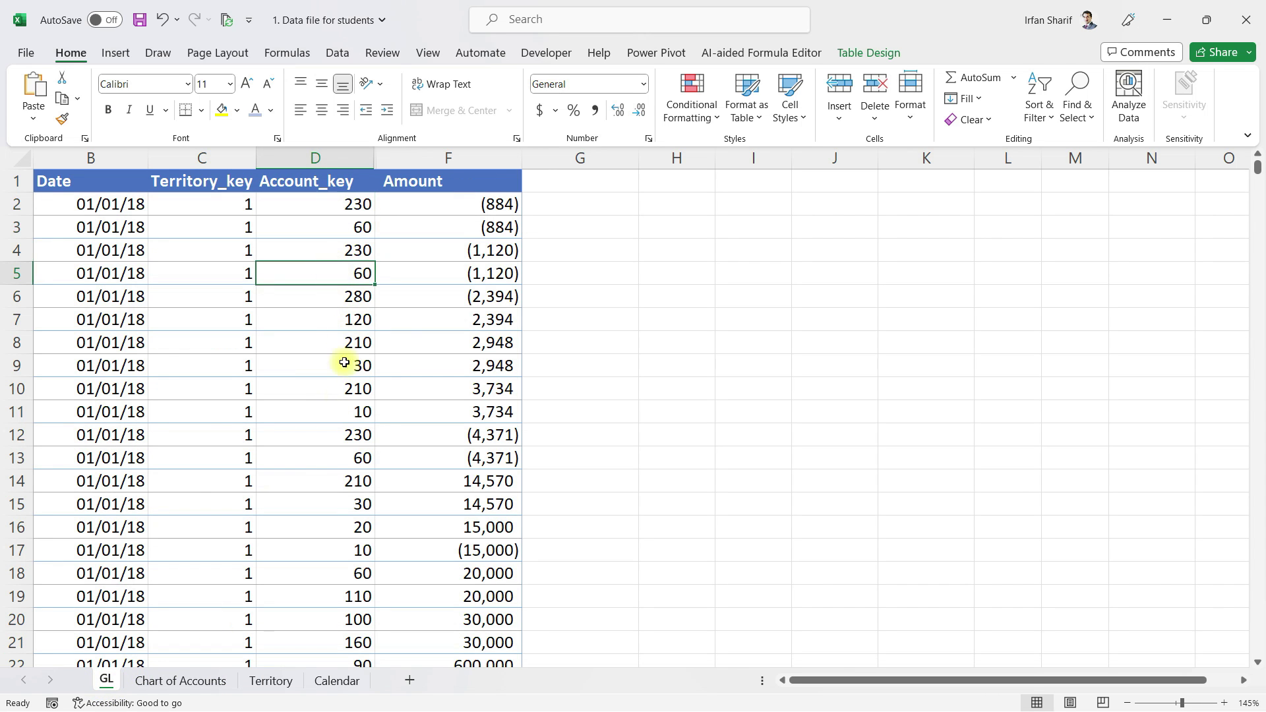
click(195, 686)
click(73, 211)
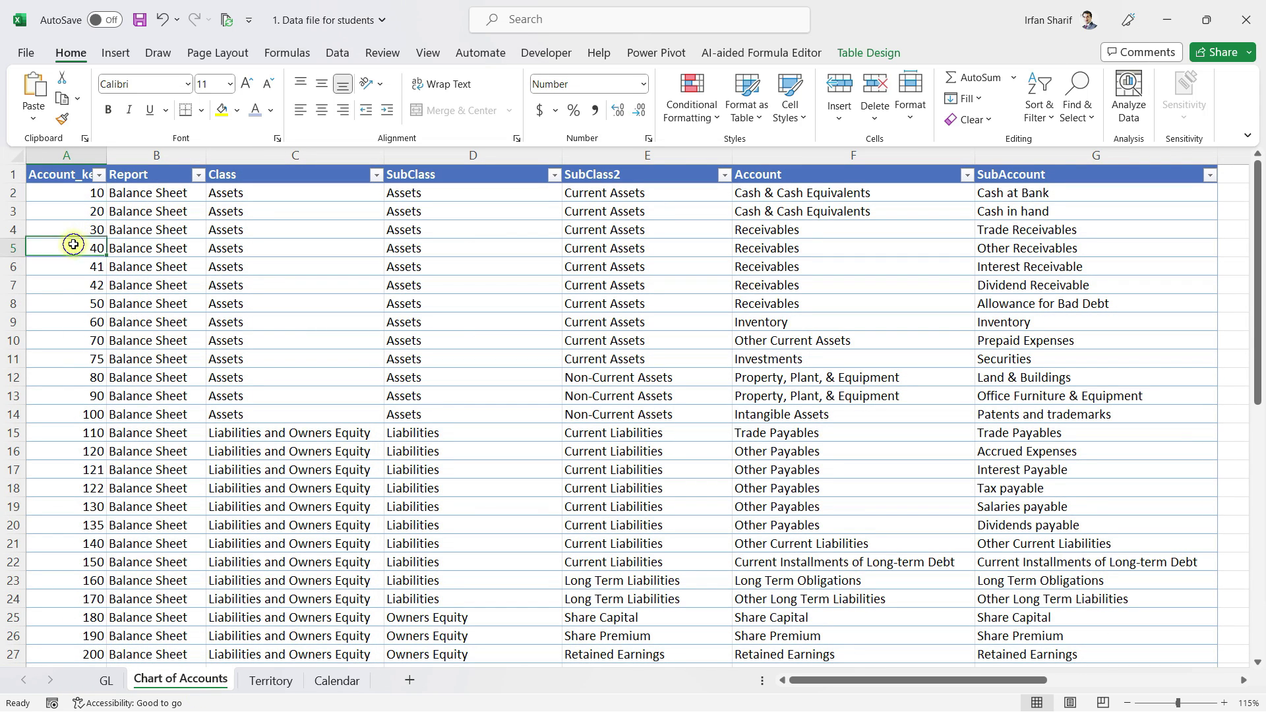
click(157, 214)
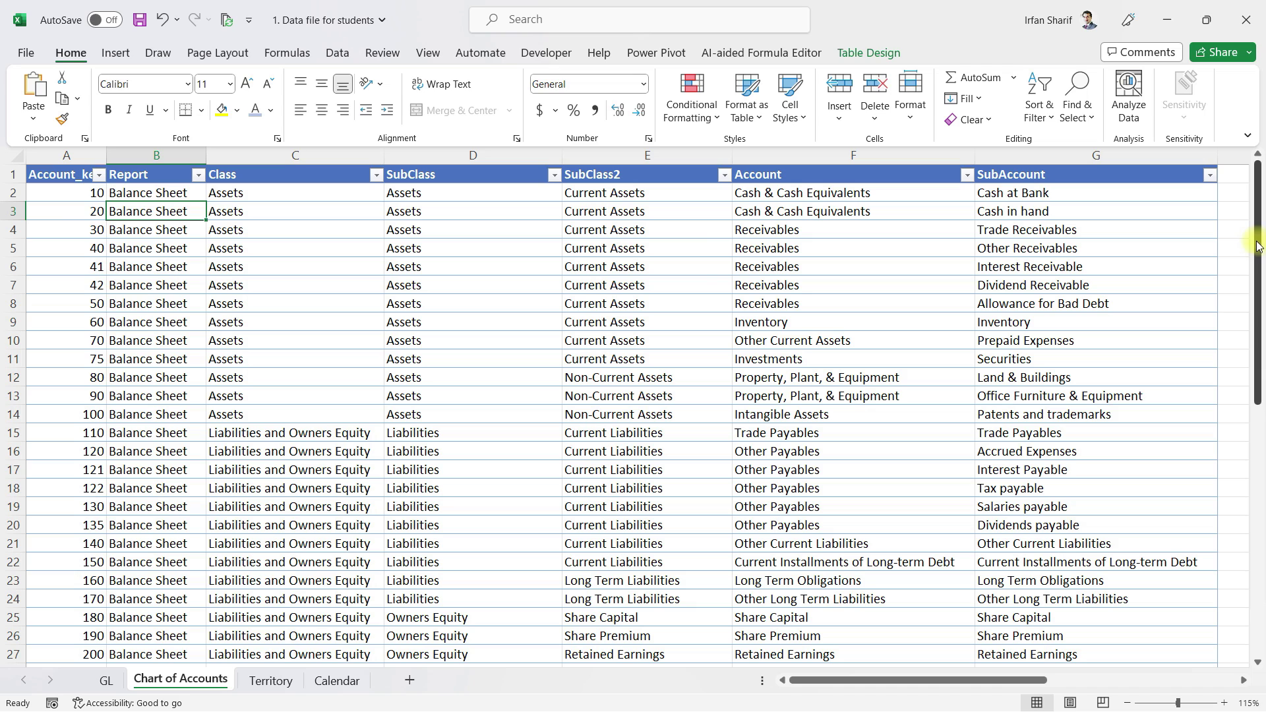
click(86, 209)
drag(91, 323, 91, 340)
click(76, 415)
click(89, 506)
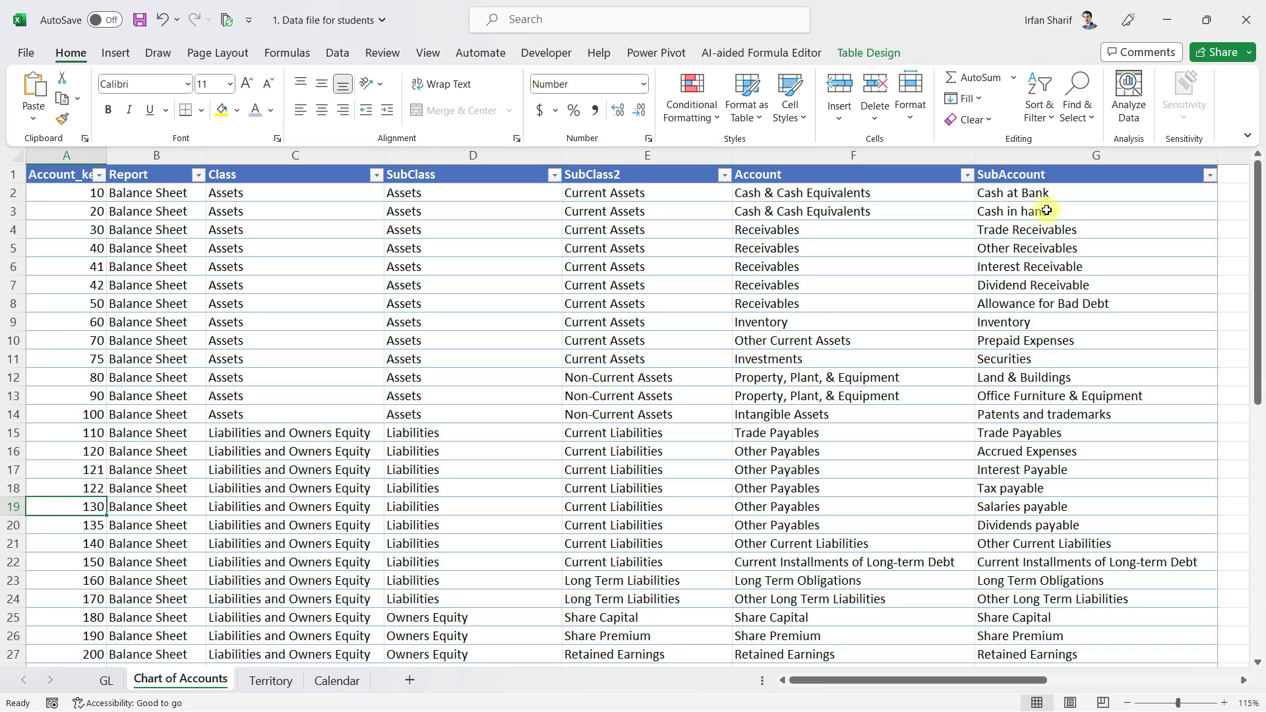
click(1040, 248)
click(1047, 340)
click(1038, 469)
click(1040, 506)
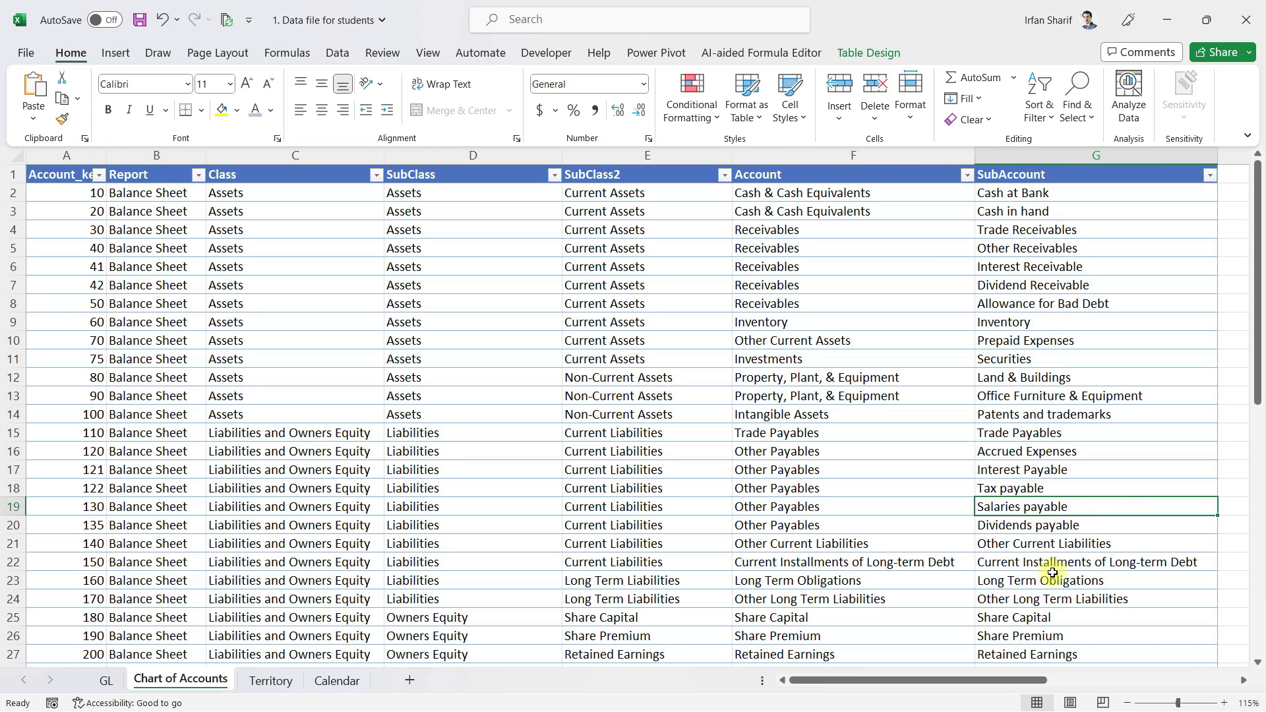
click(1078, 562)
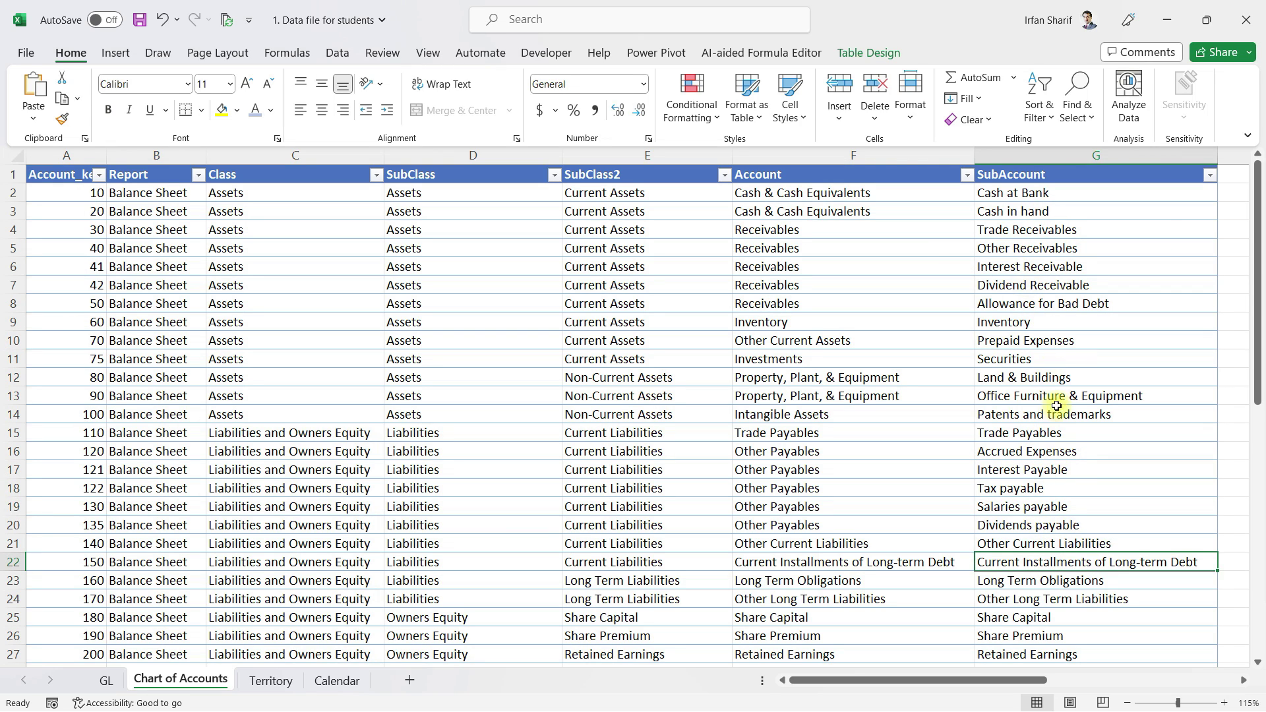
drag(1255, 238, 1256, 379)
click(150, 369)
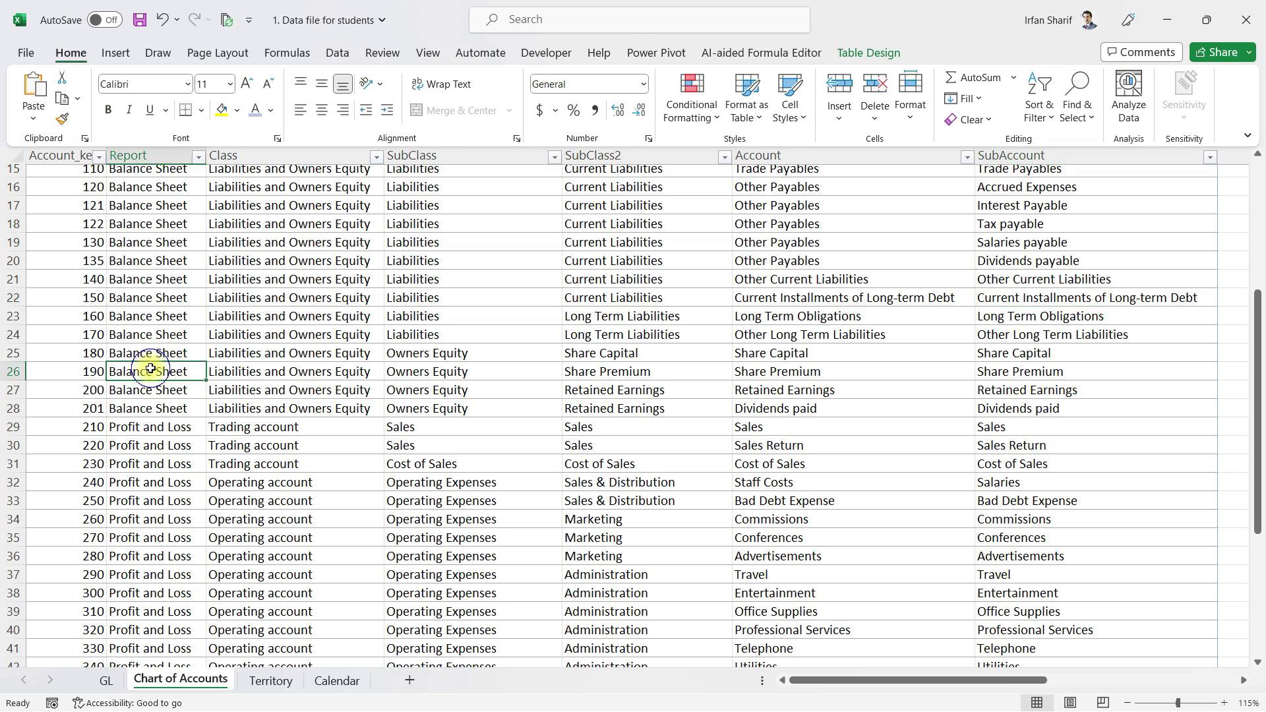
click(147, 465)
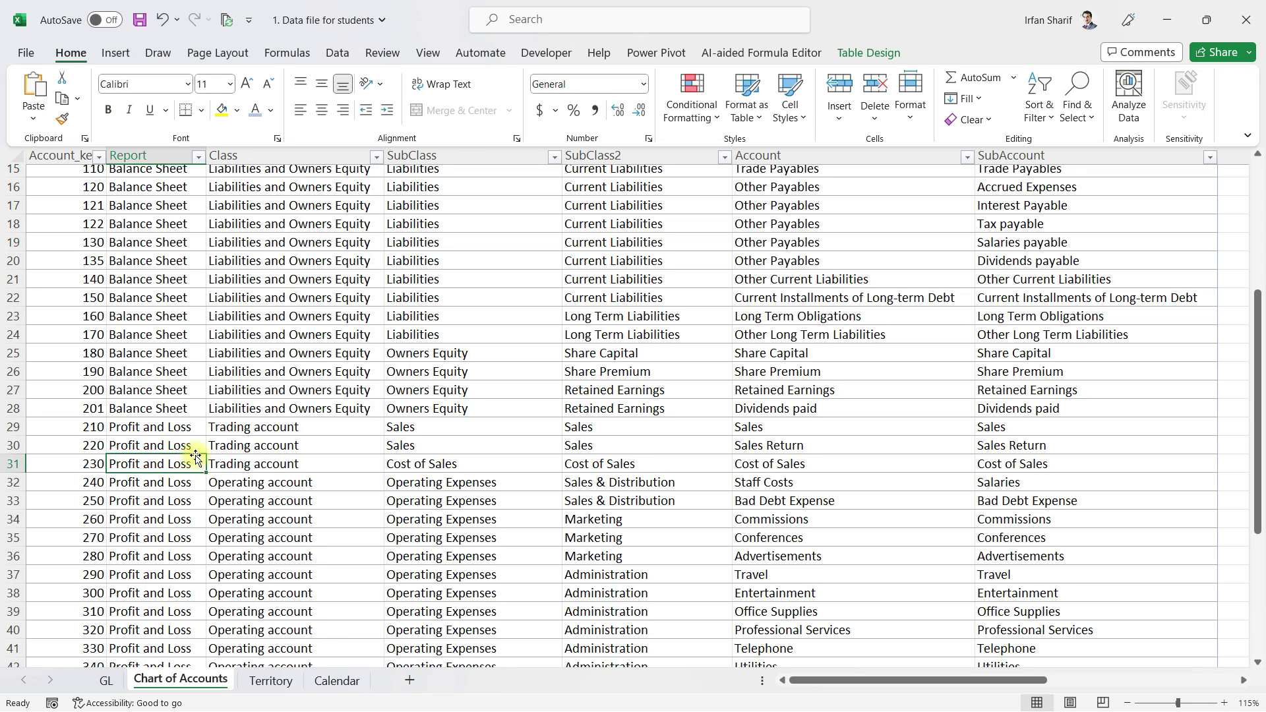
drag(1256, 396, 1211, 256)
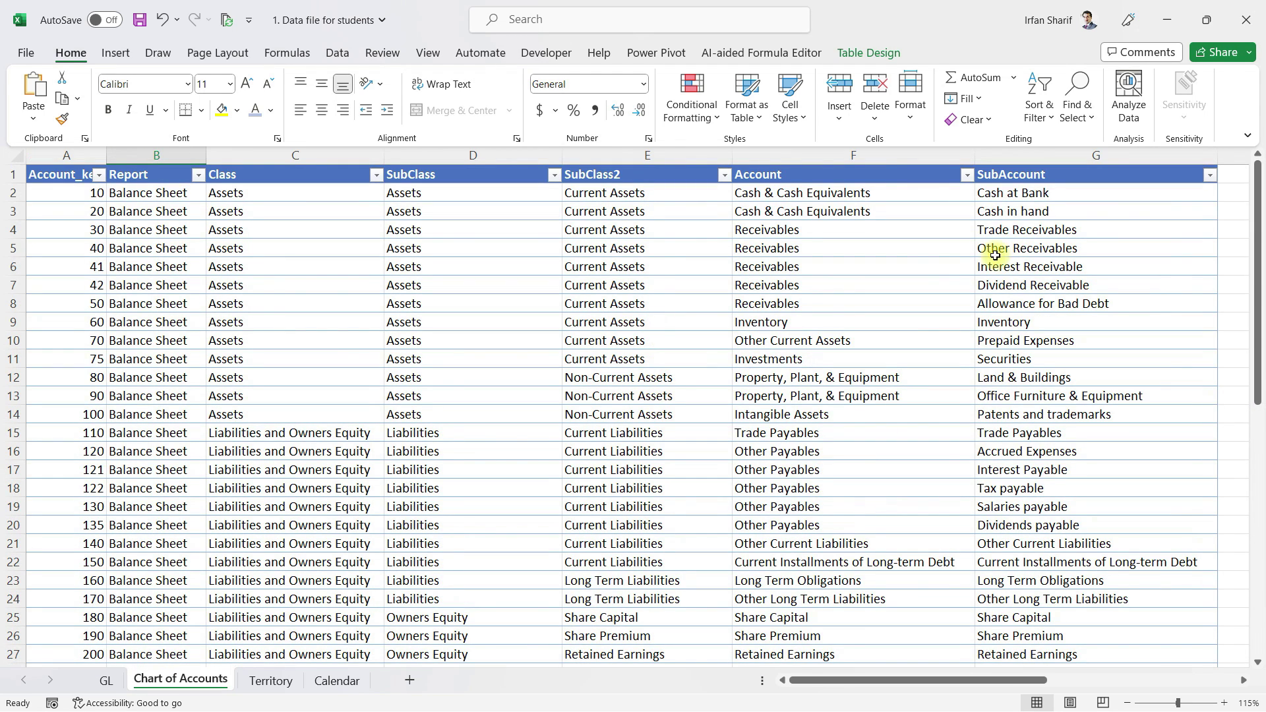
click(258, 272)
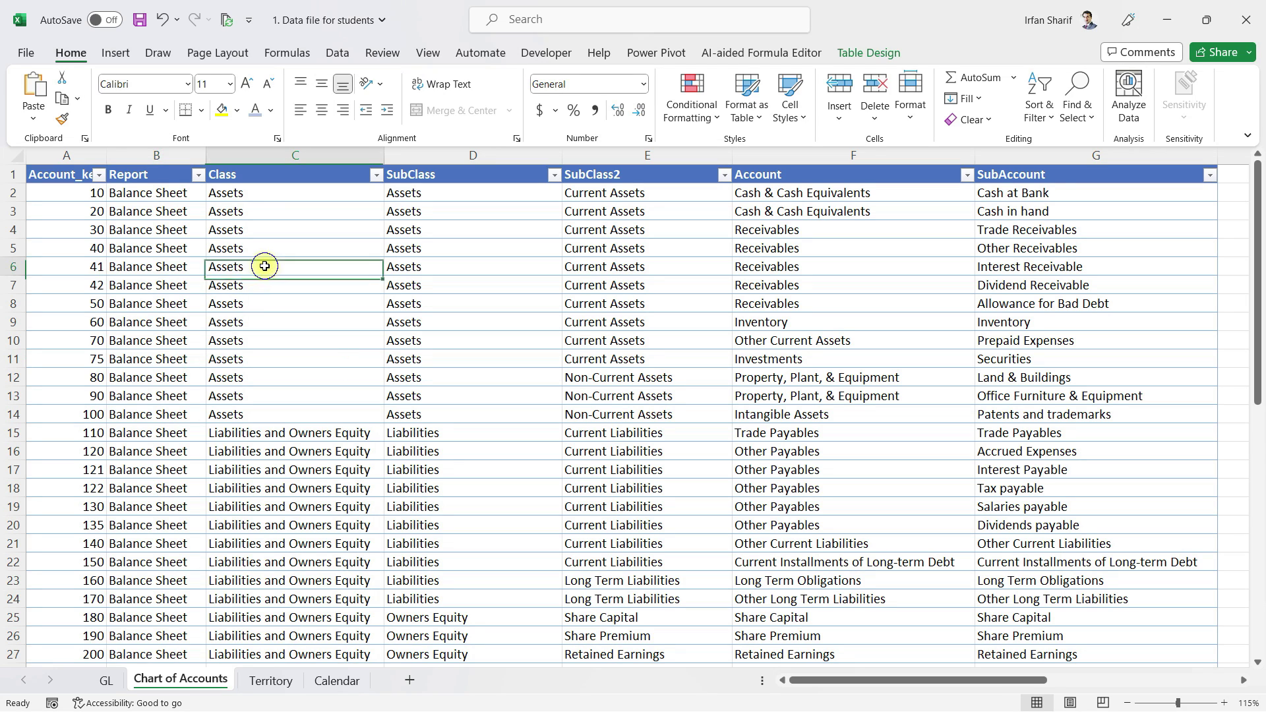
click(259, 436)
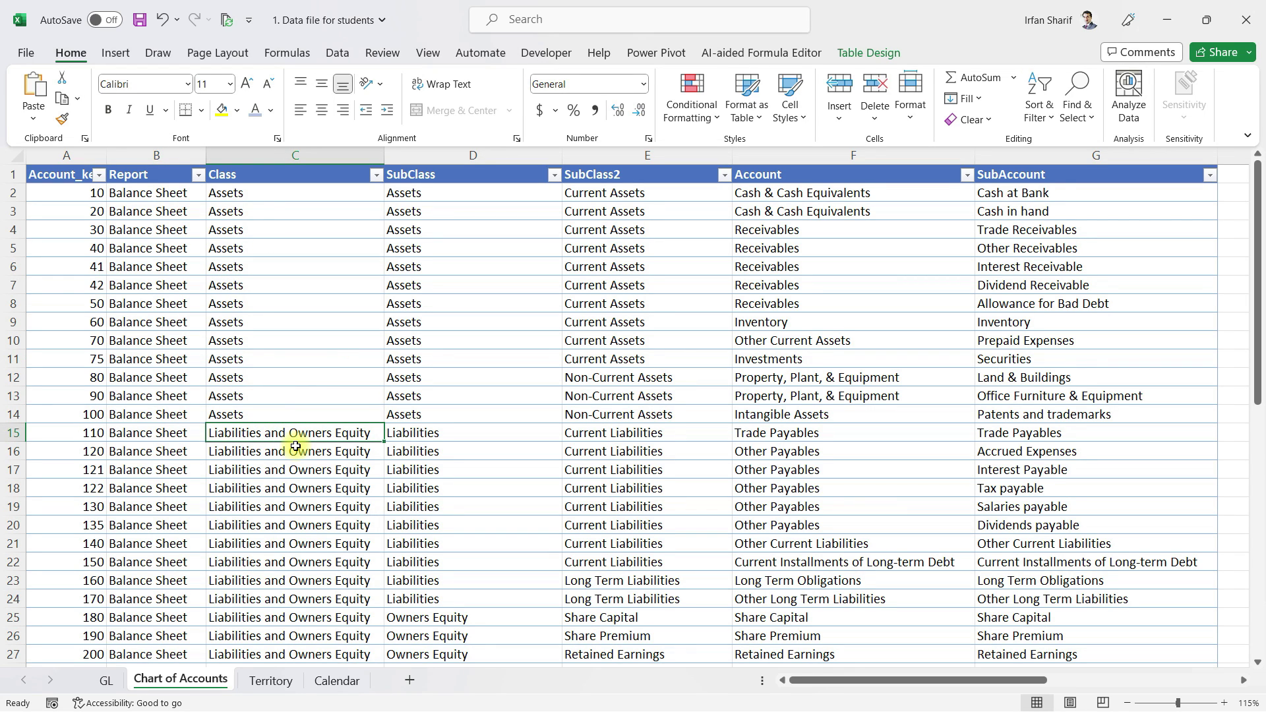
click(494, 254)
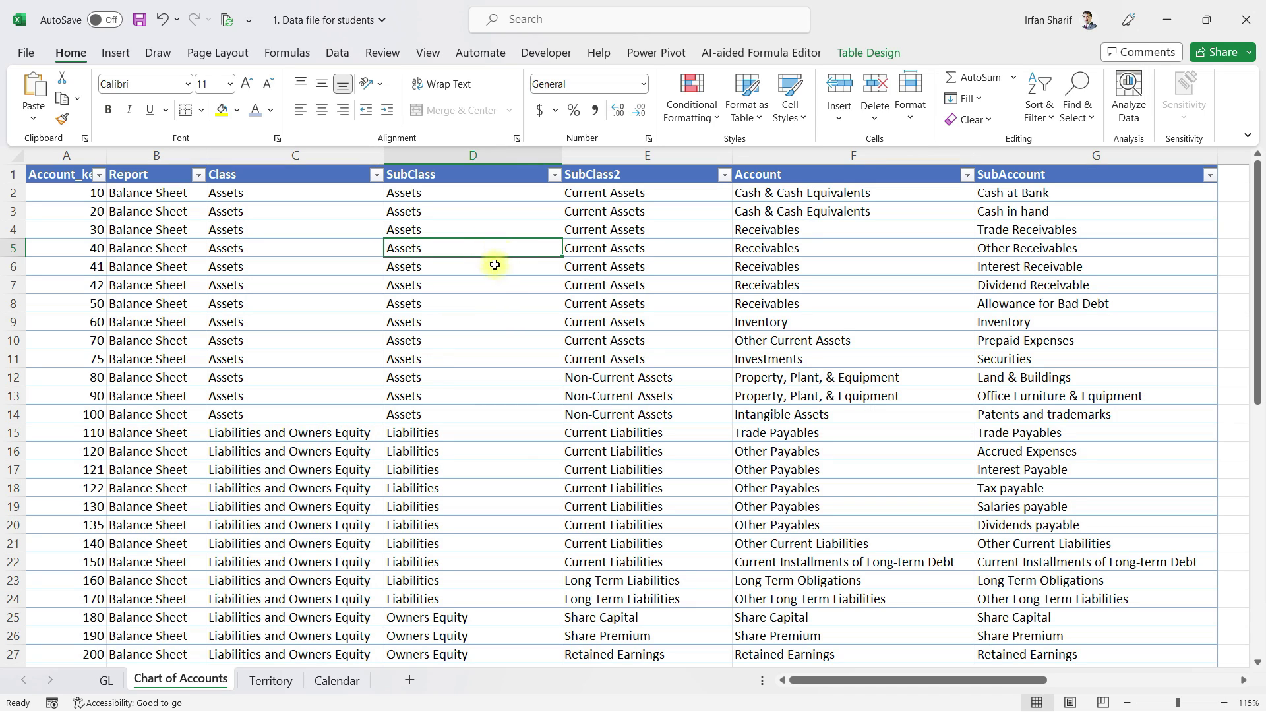
click(648, 267)
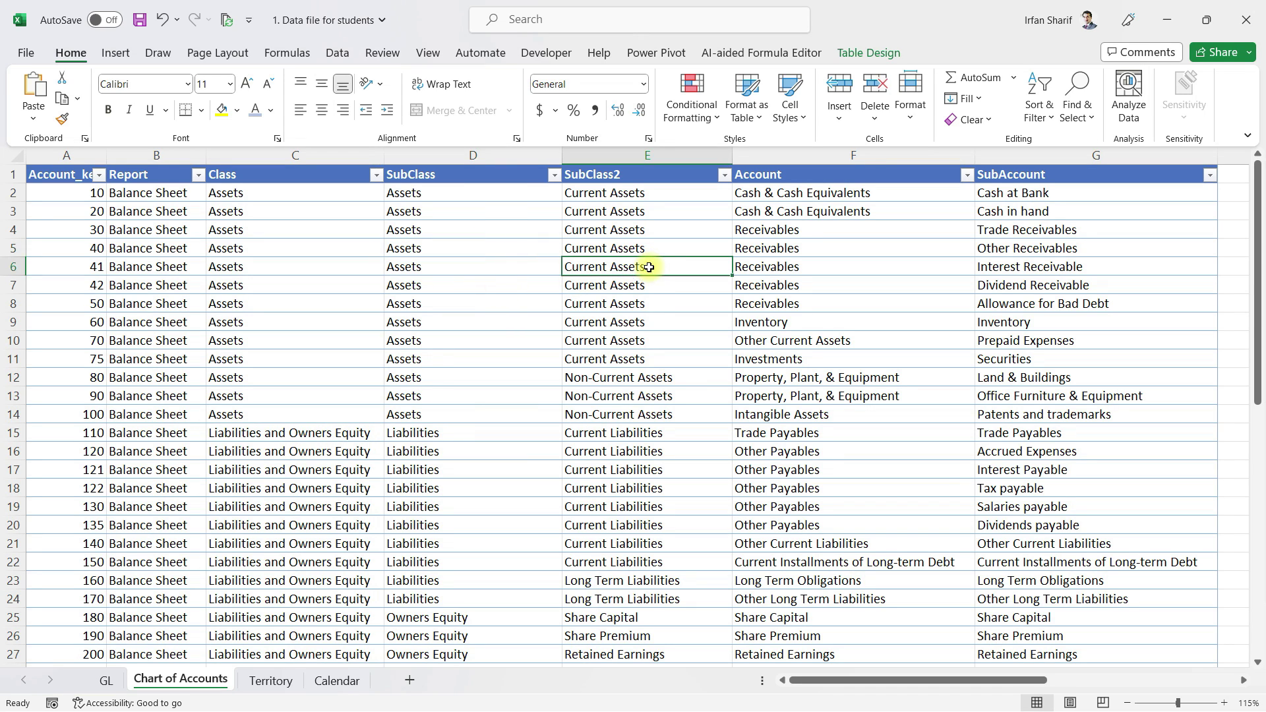
click(640, 381)
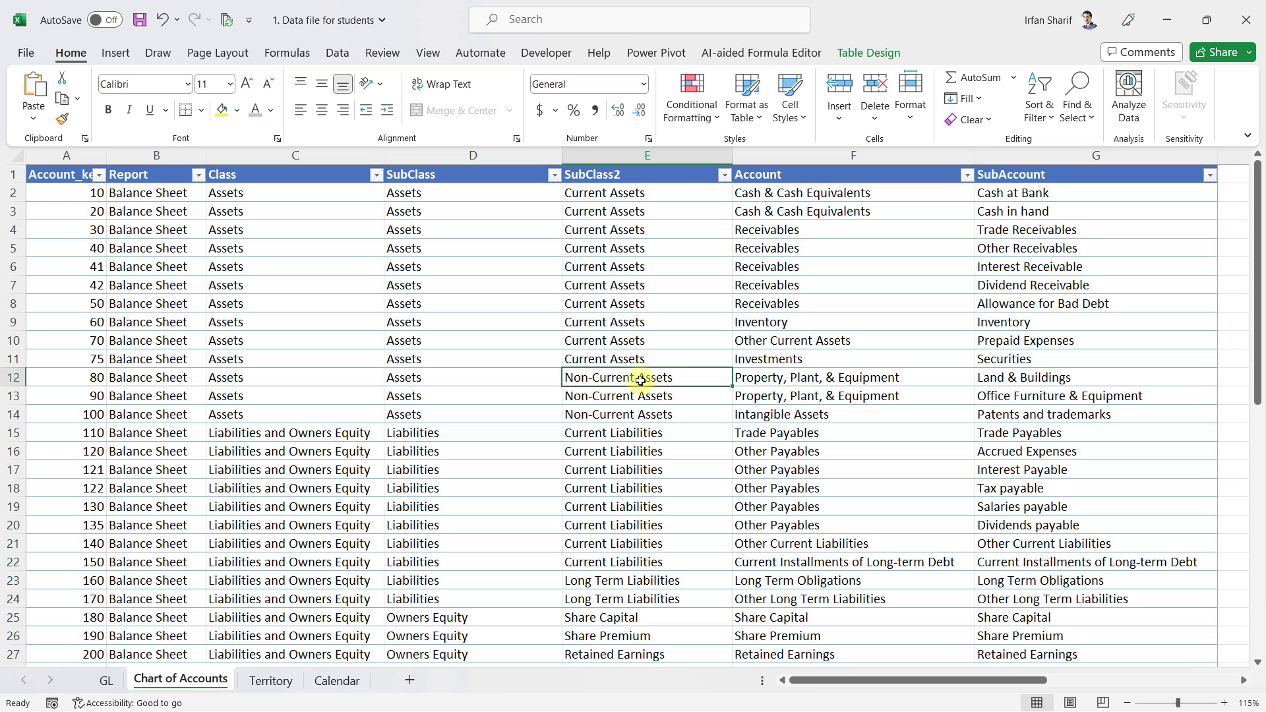
click(627, 264)
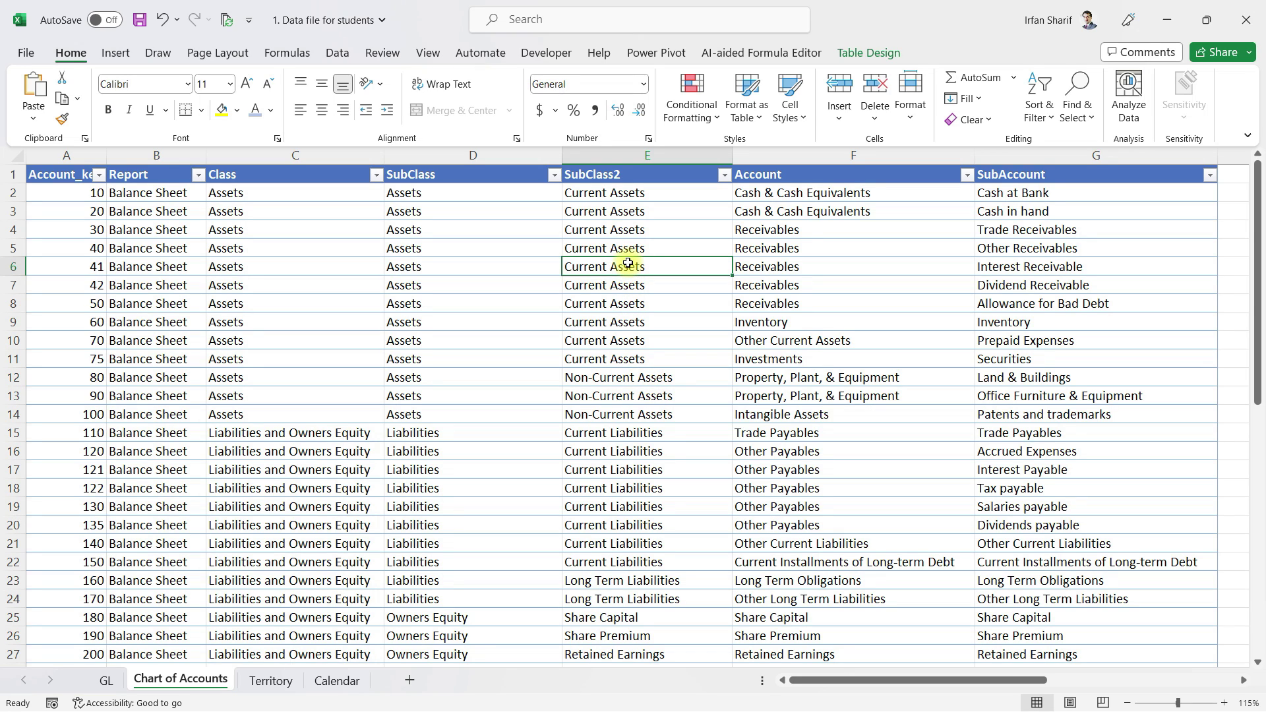
click(835, 213)
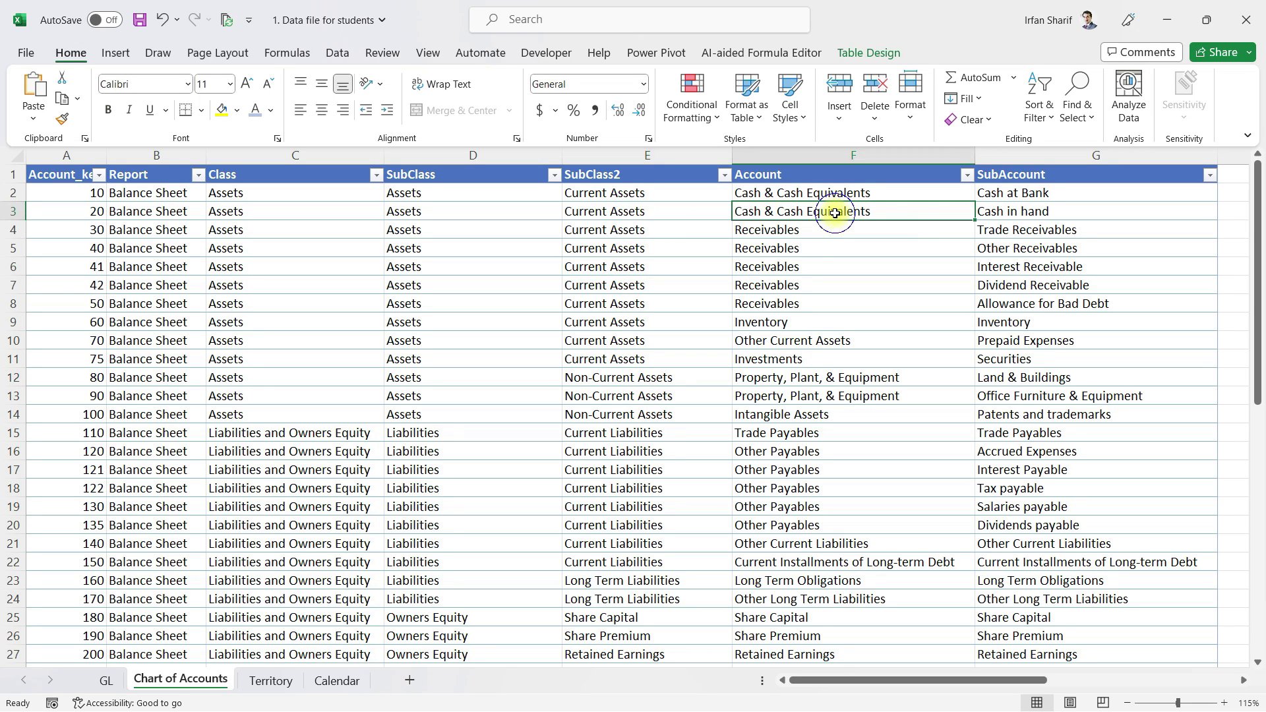
click(804, 230)
click(784, 321)
click(799, 343)
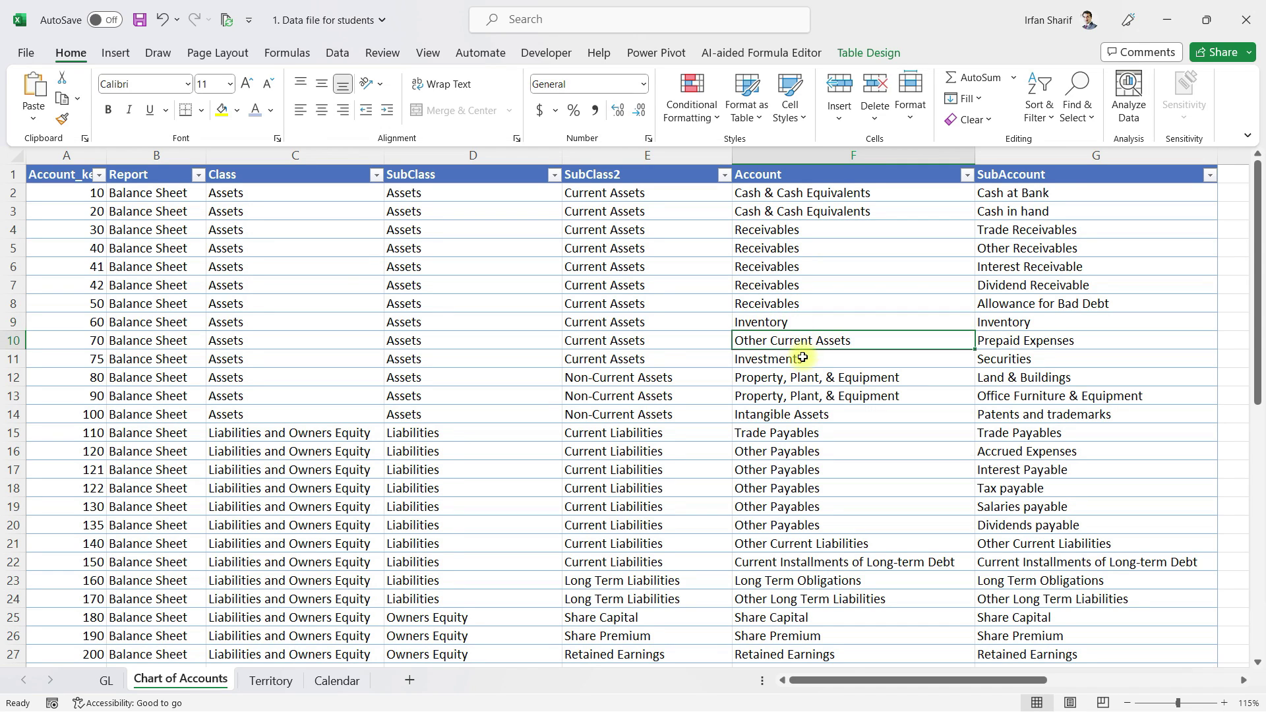
click(802, 359)
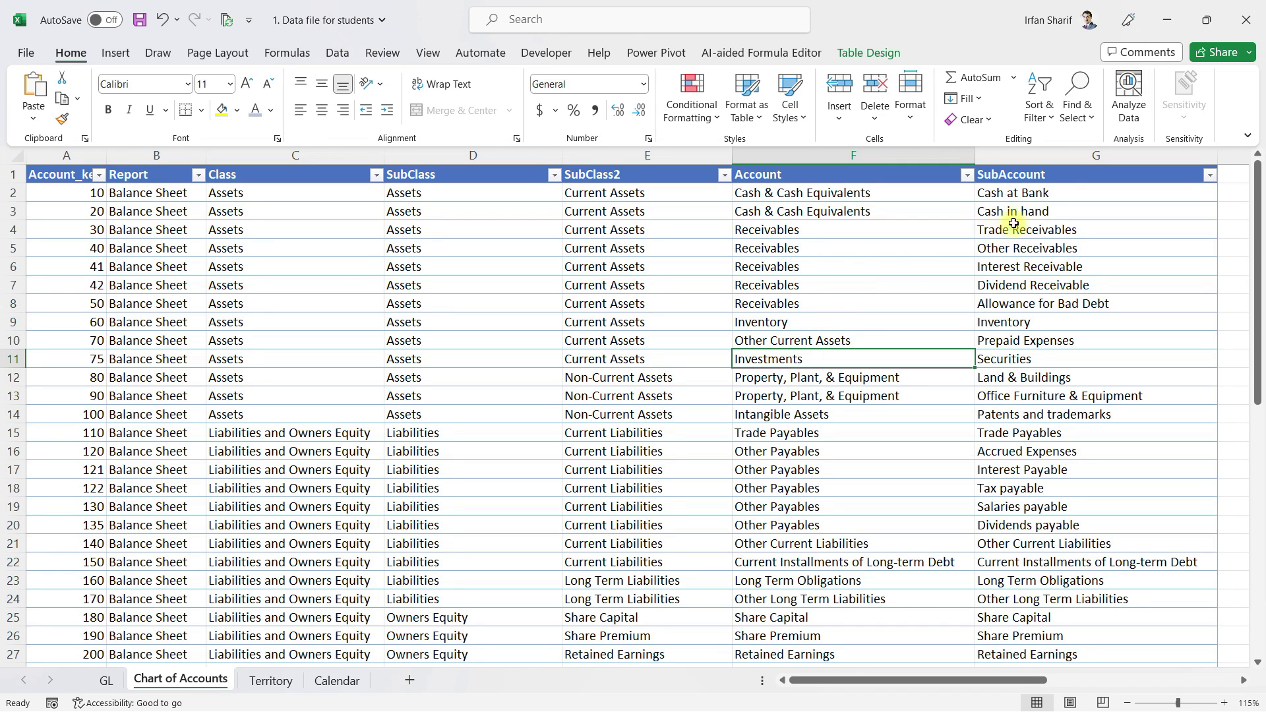
click(1032, 192)
click(1034, 214)
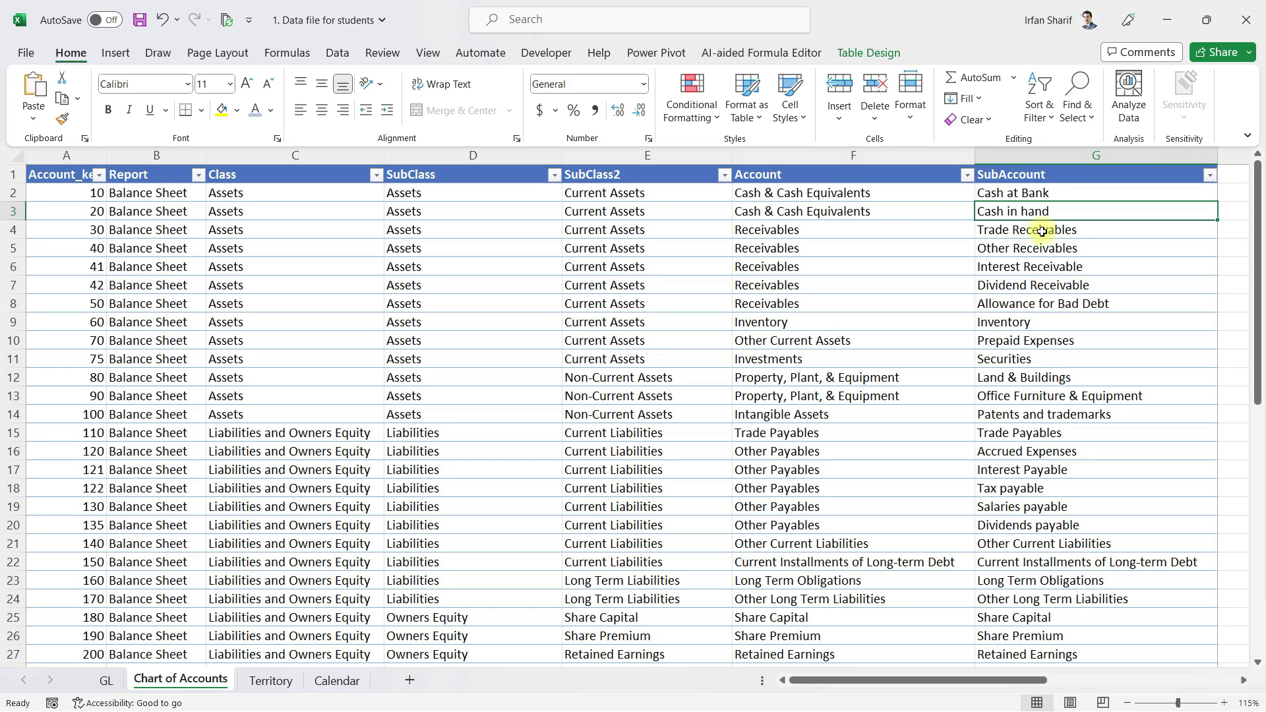
click(1040, 235)
click(1039, 249)
click(1042, 286)
click(1050, 323)
click(1036, 197)
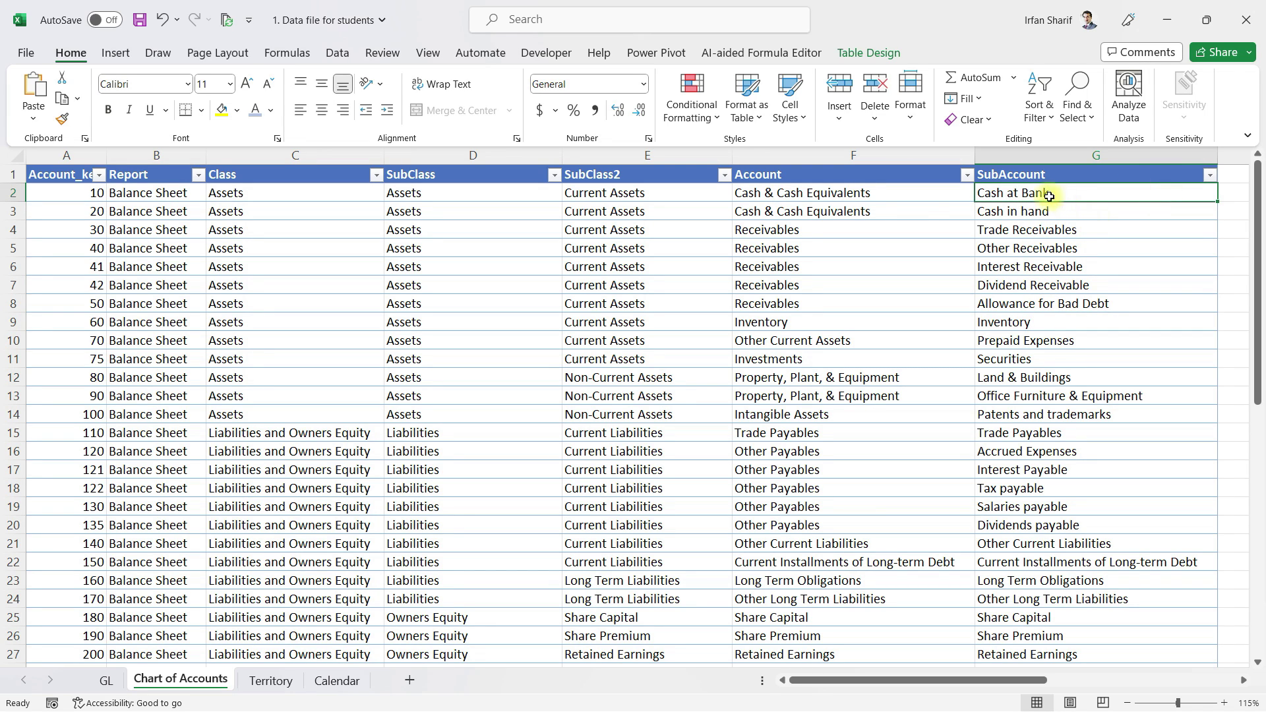
click(857, 196)
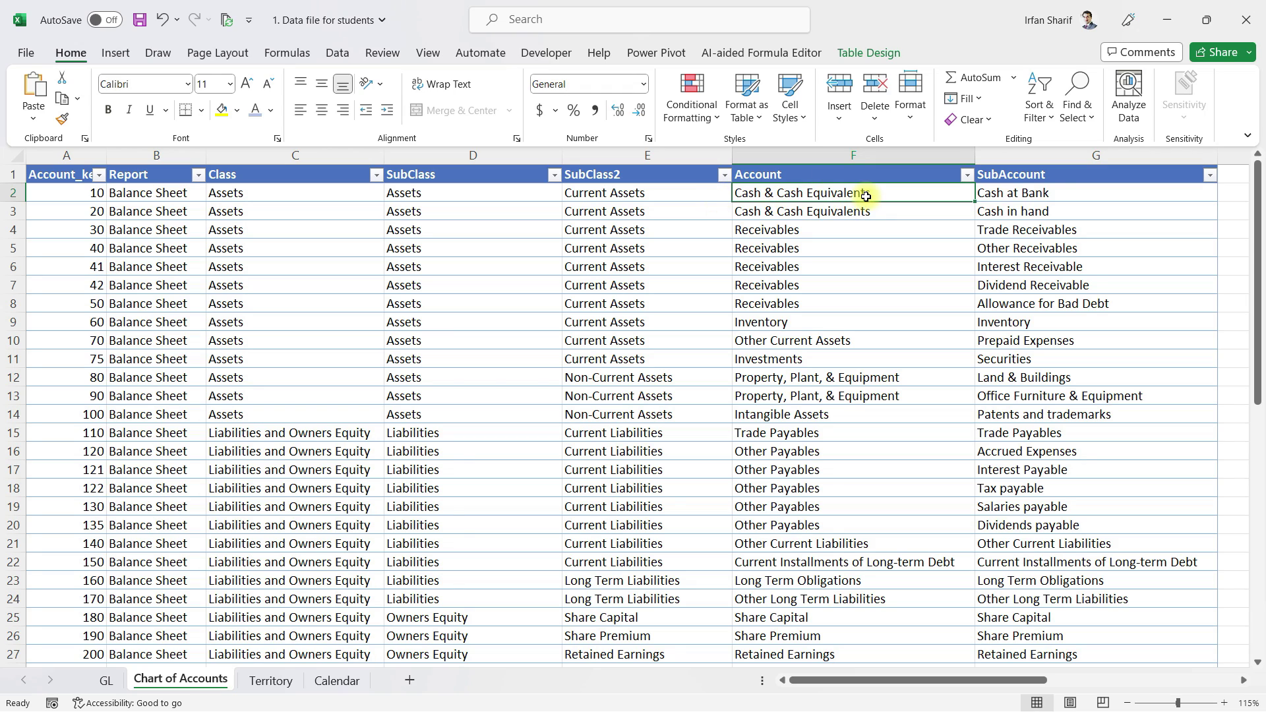
click(618, 198)
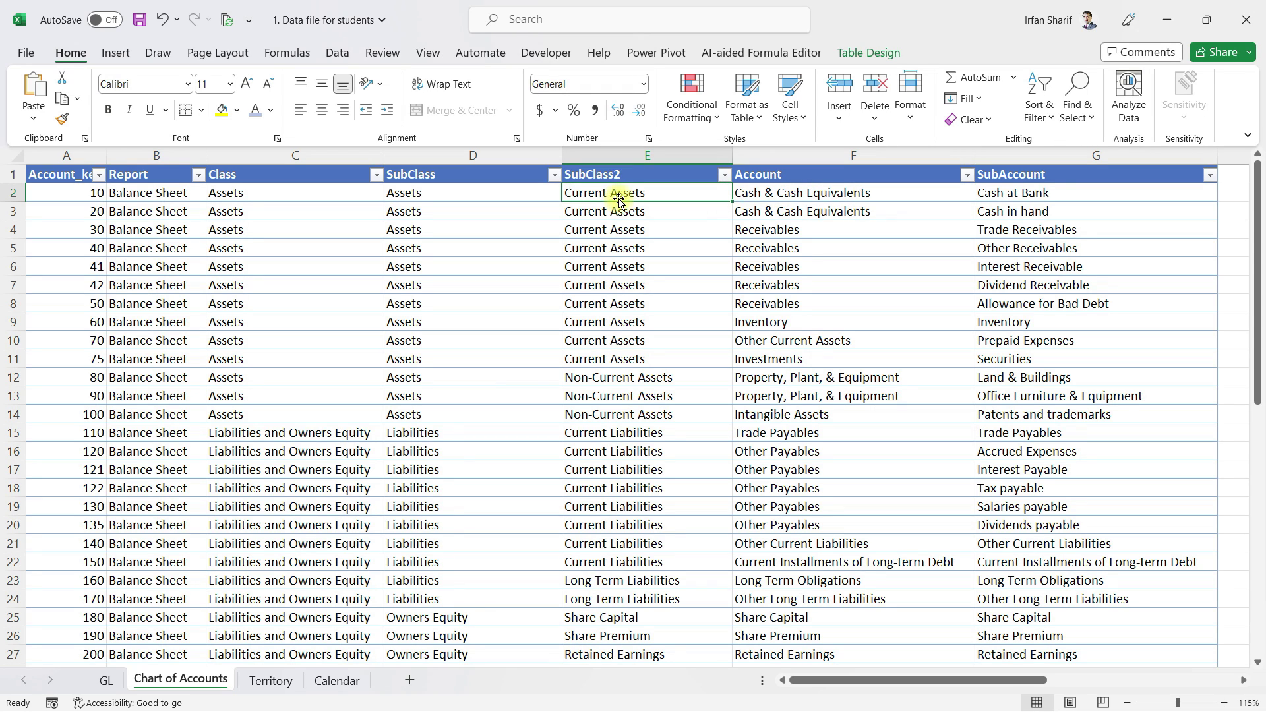
click(407, 196)
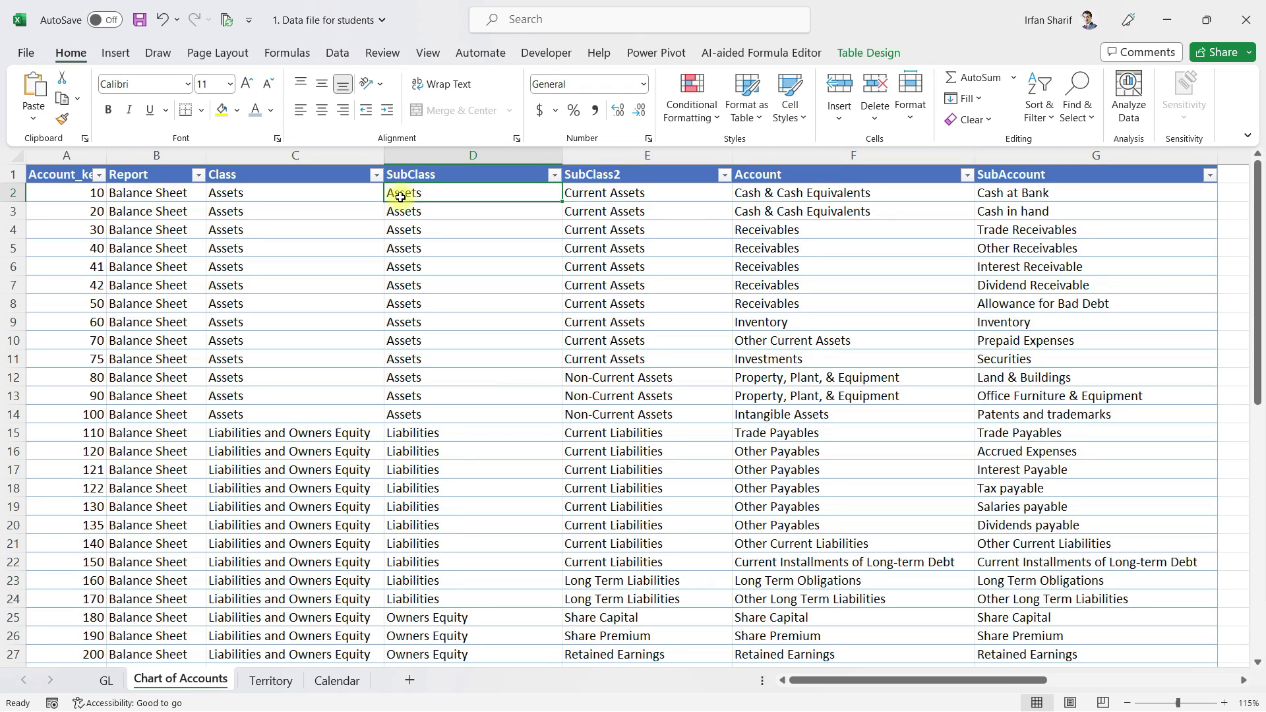
click(164, 196)
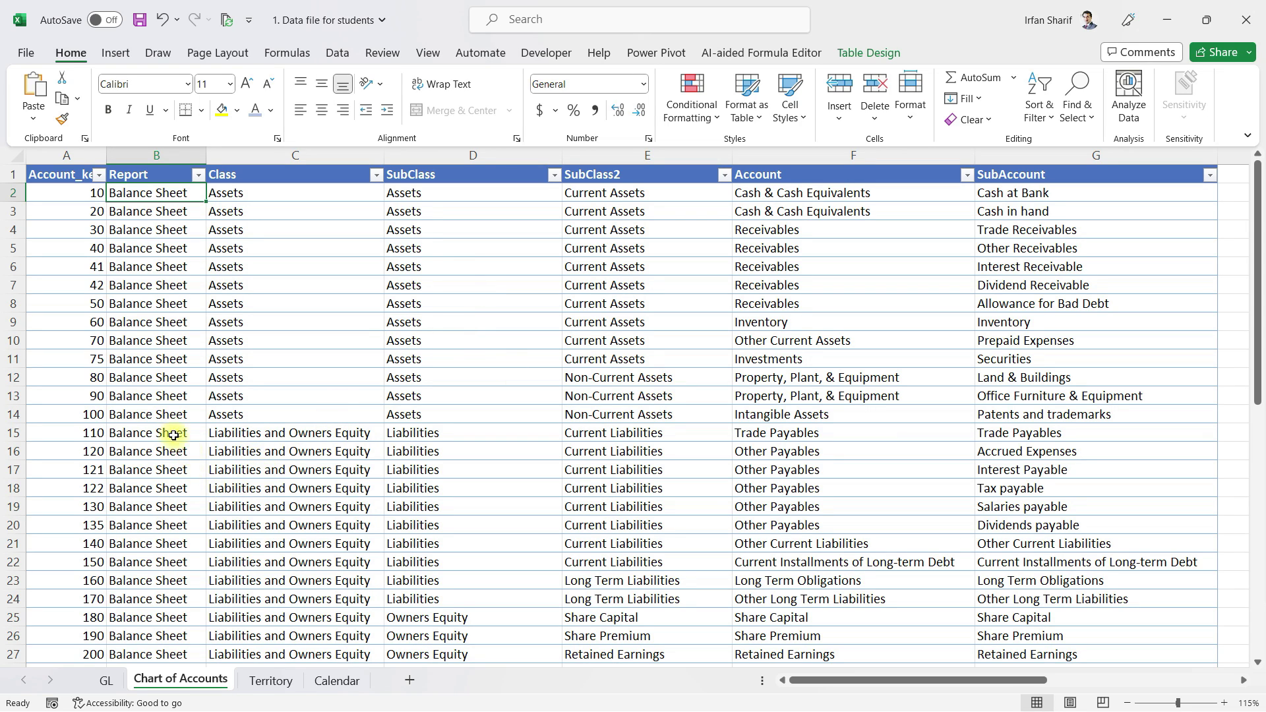
click(91, 229)
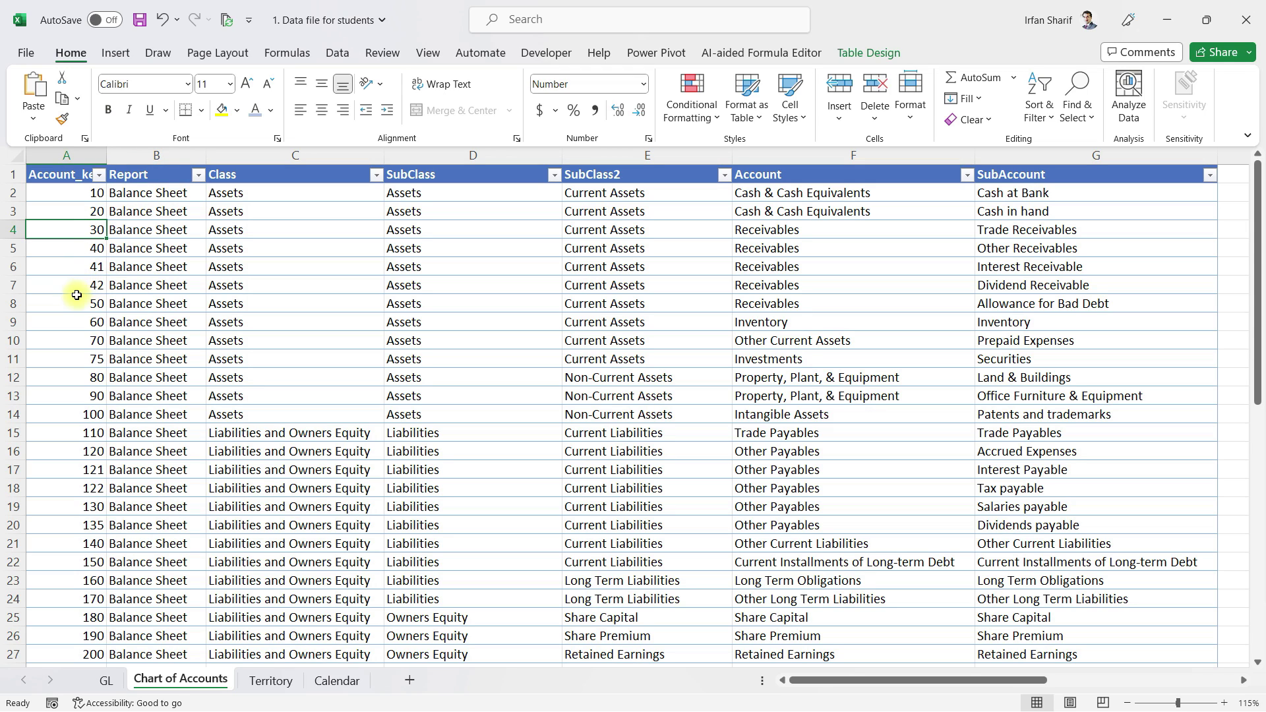
click(86, 248)
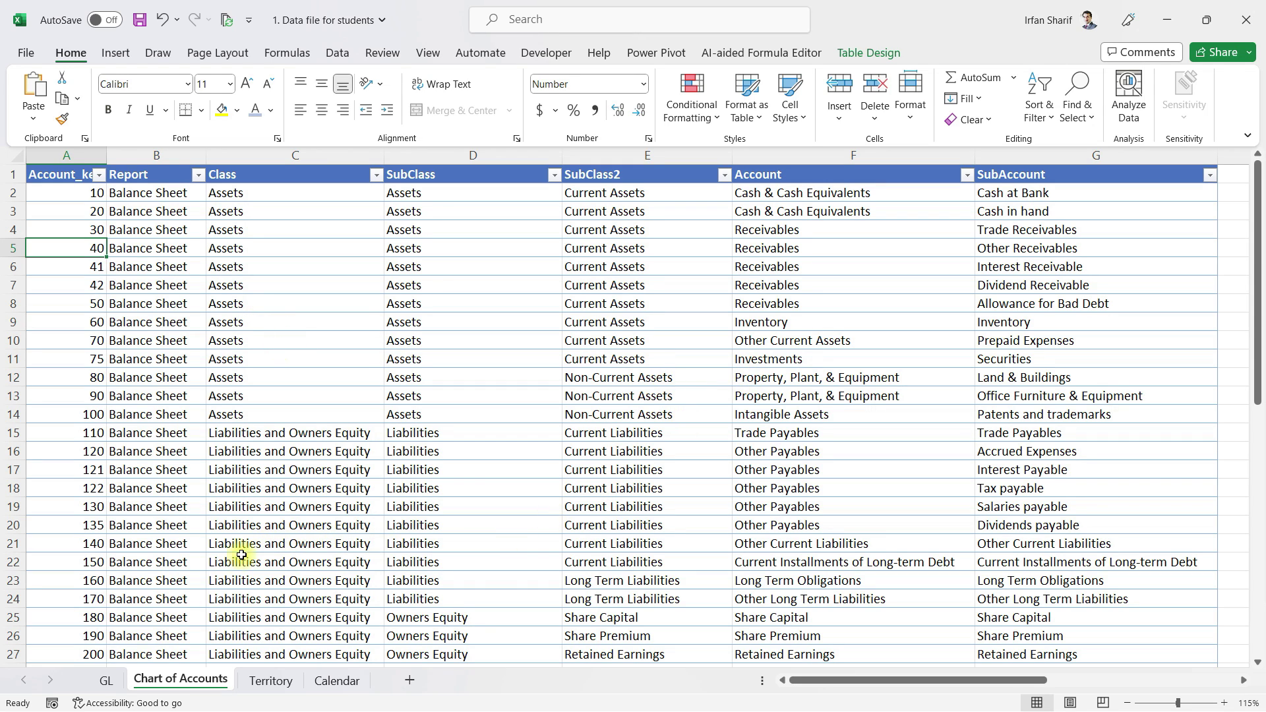
click(178, 582)
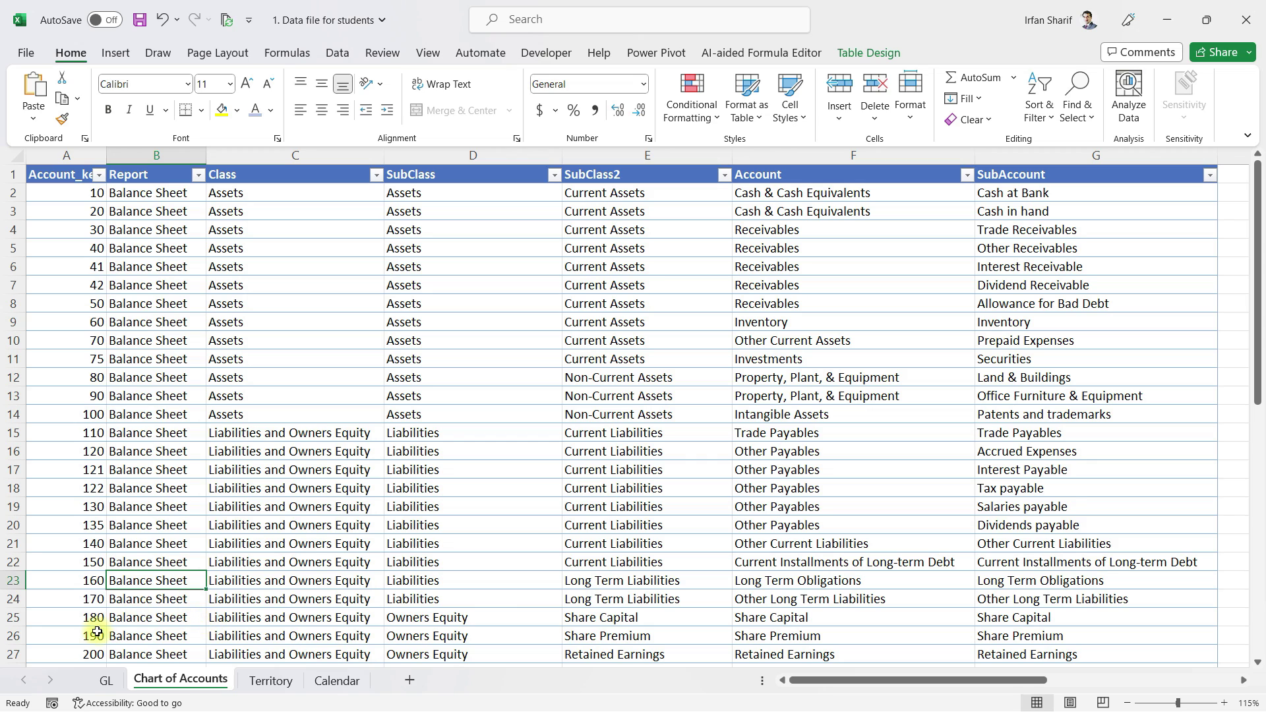
click(106, 680)
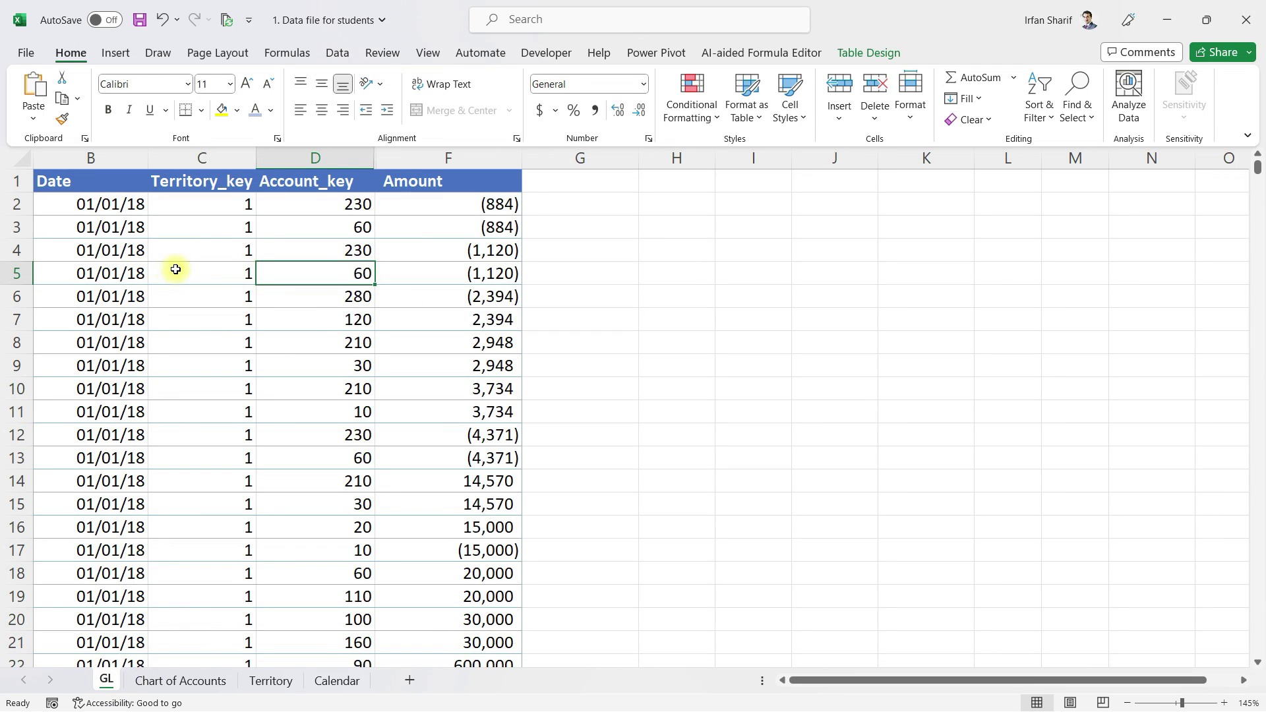
Review the GL Amount, Territory_key, Account_key and Date values, then move to the Calendar sheet.
ctrl+scroll(401, 277, up, 2)
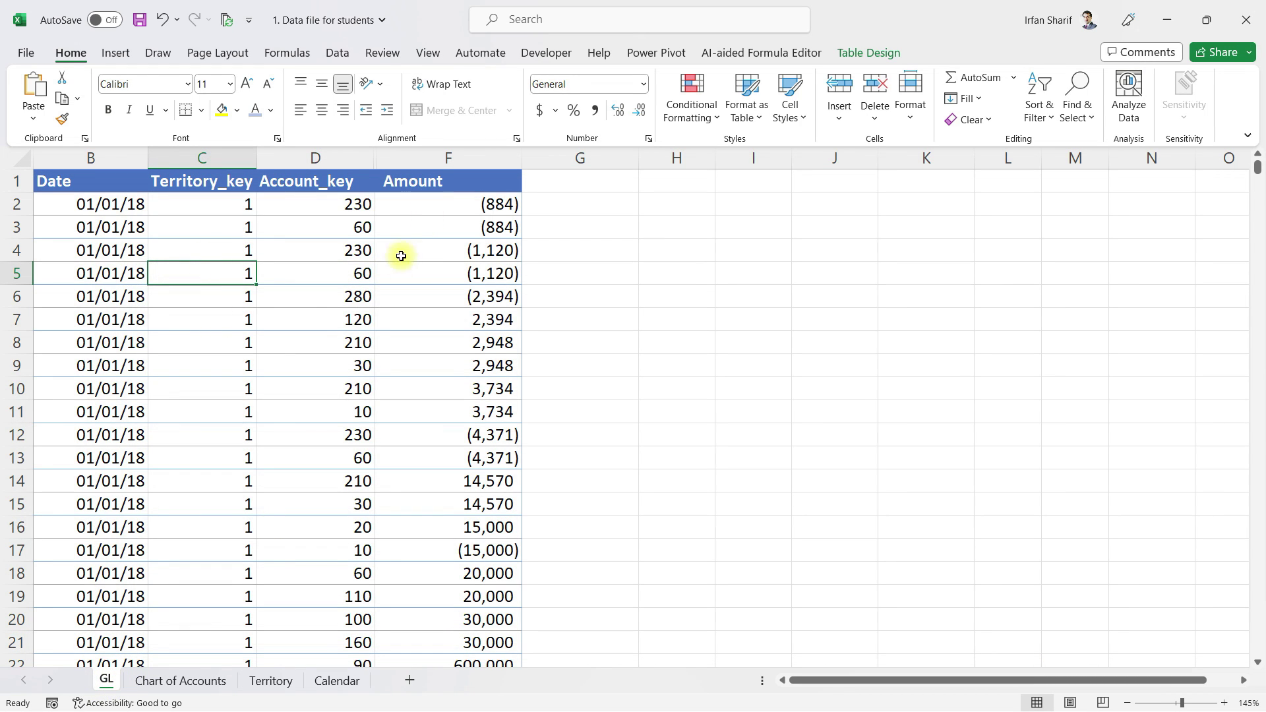
click(481, 365)
click(215, 226)
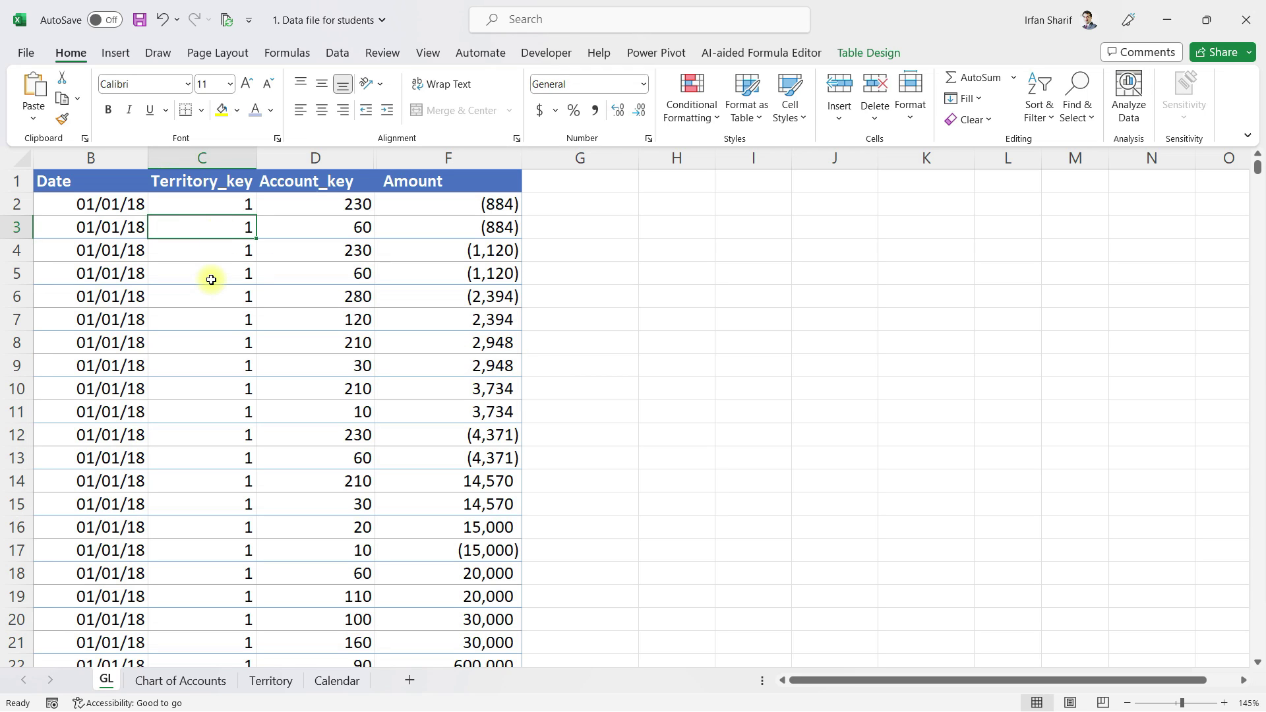
click(203, 203)
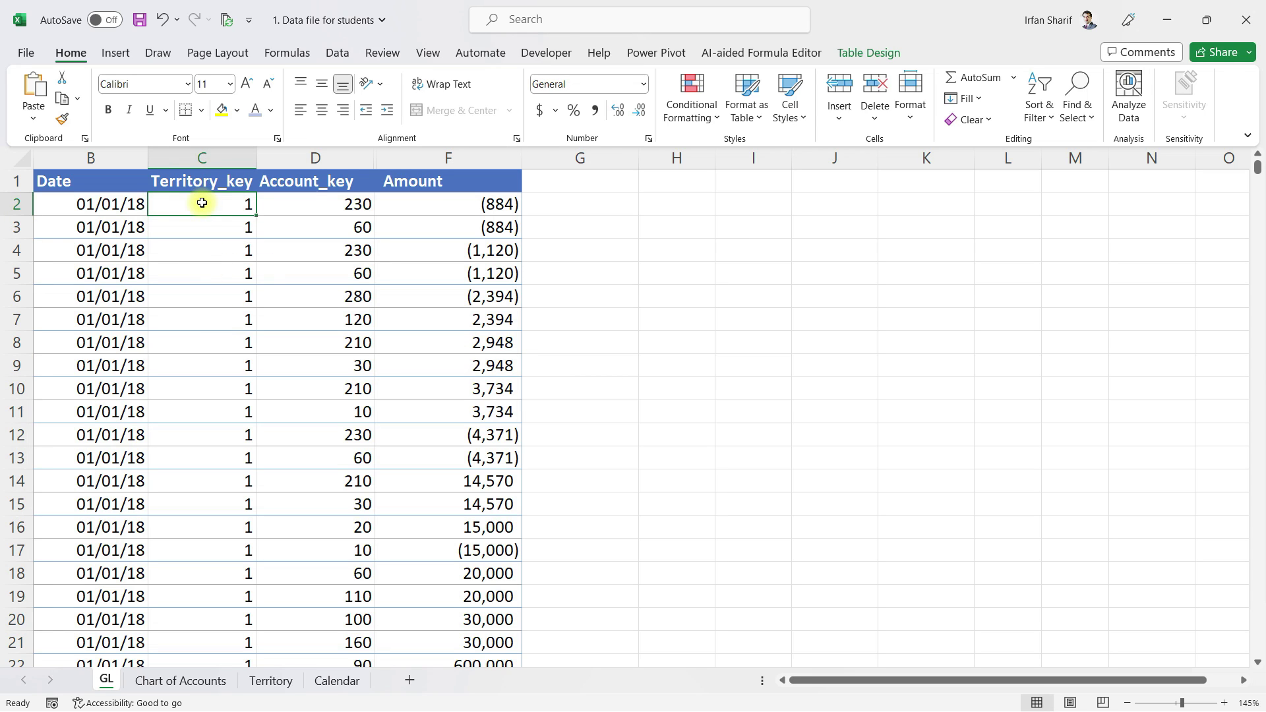
click(445, 225)
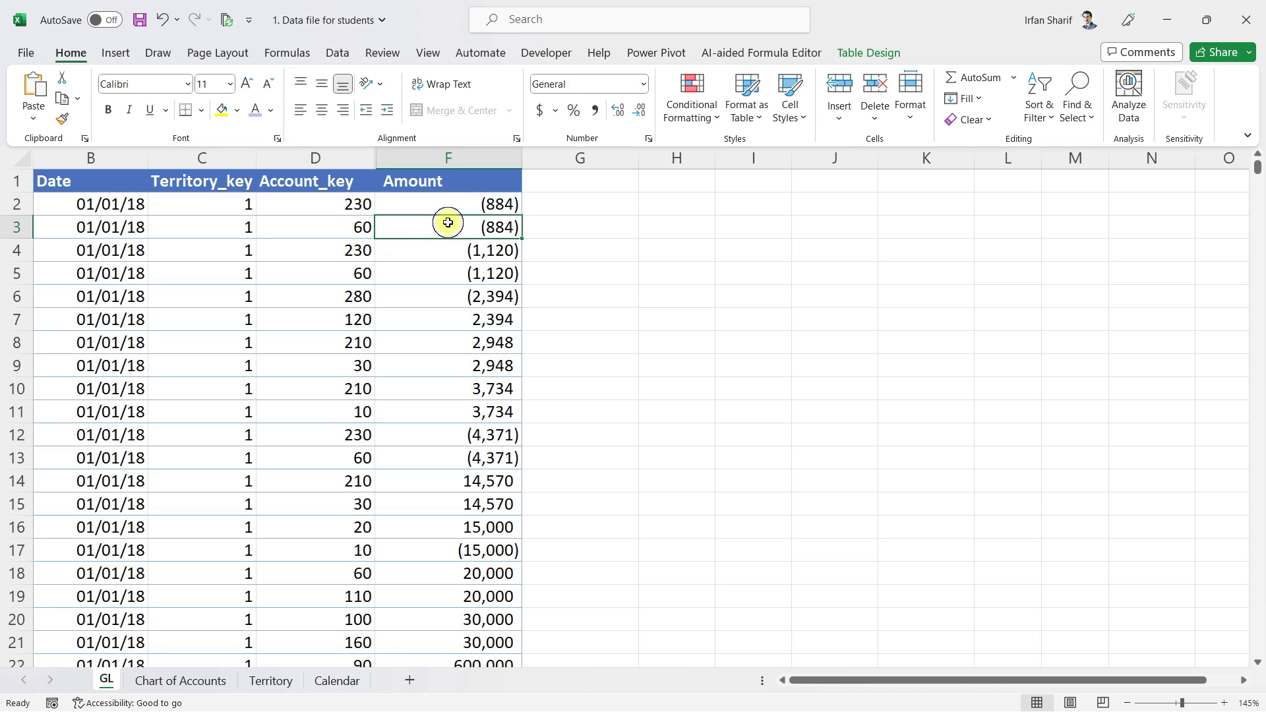
click(315, 213)
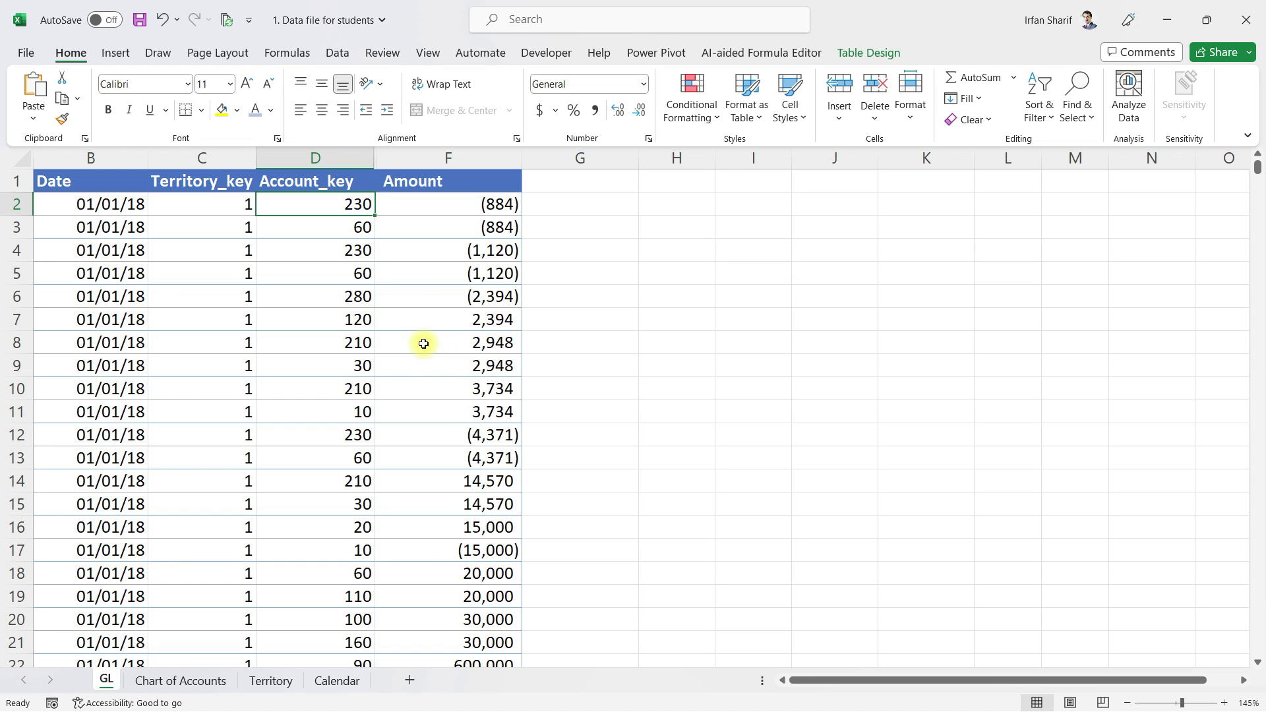
click(99, 206)
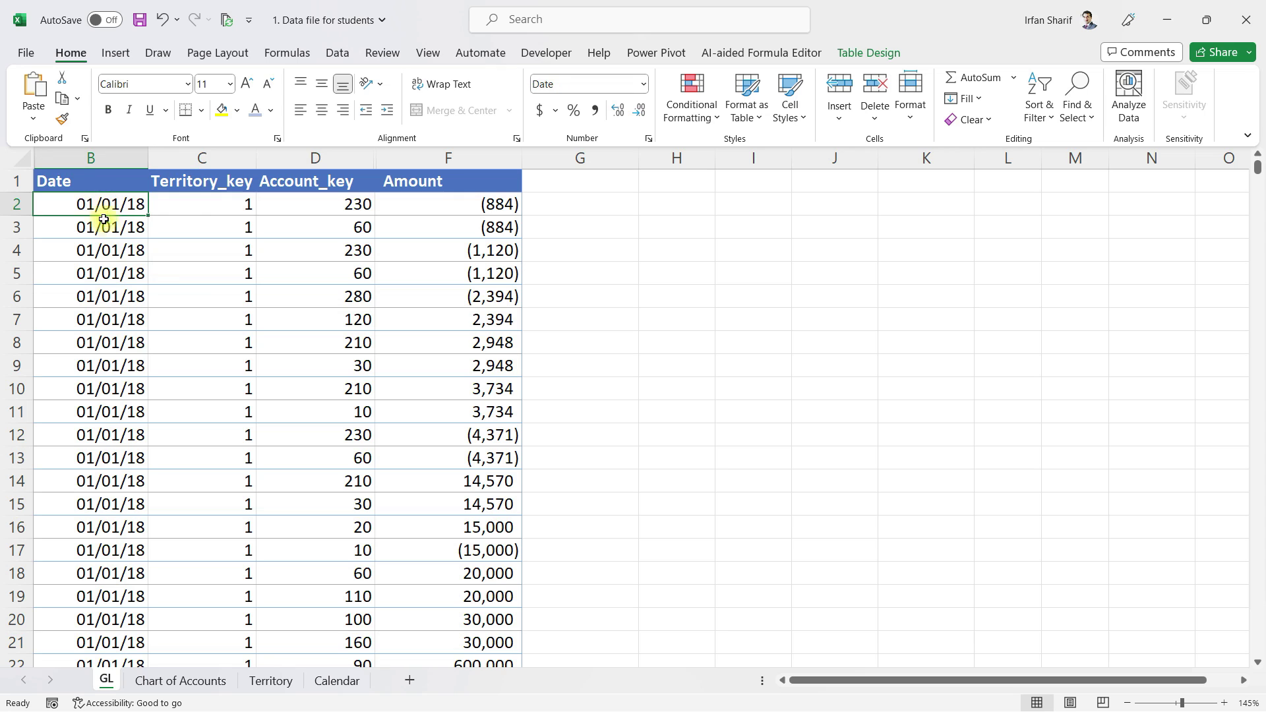
click(104, 248)
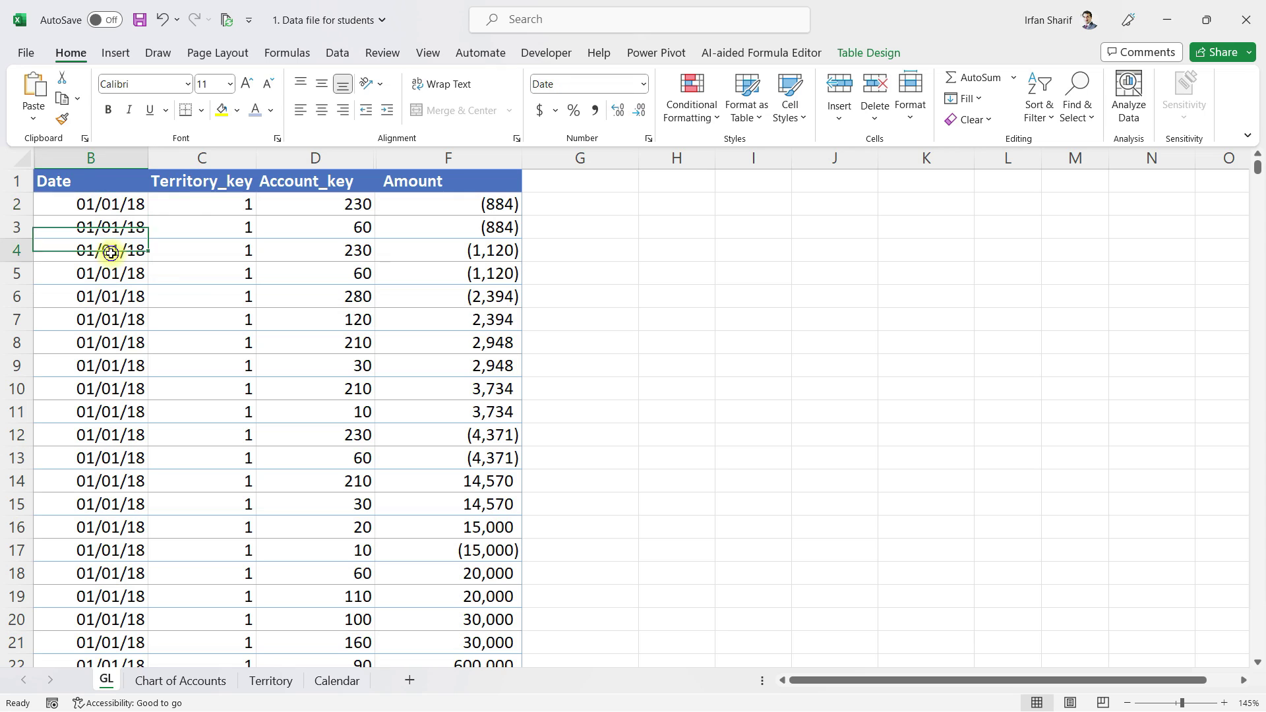
click(344, 681)
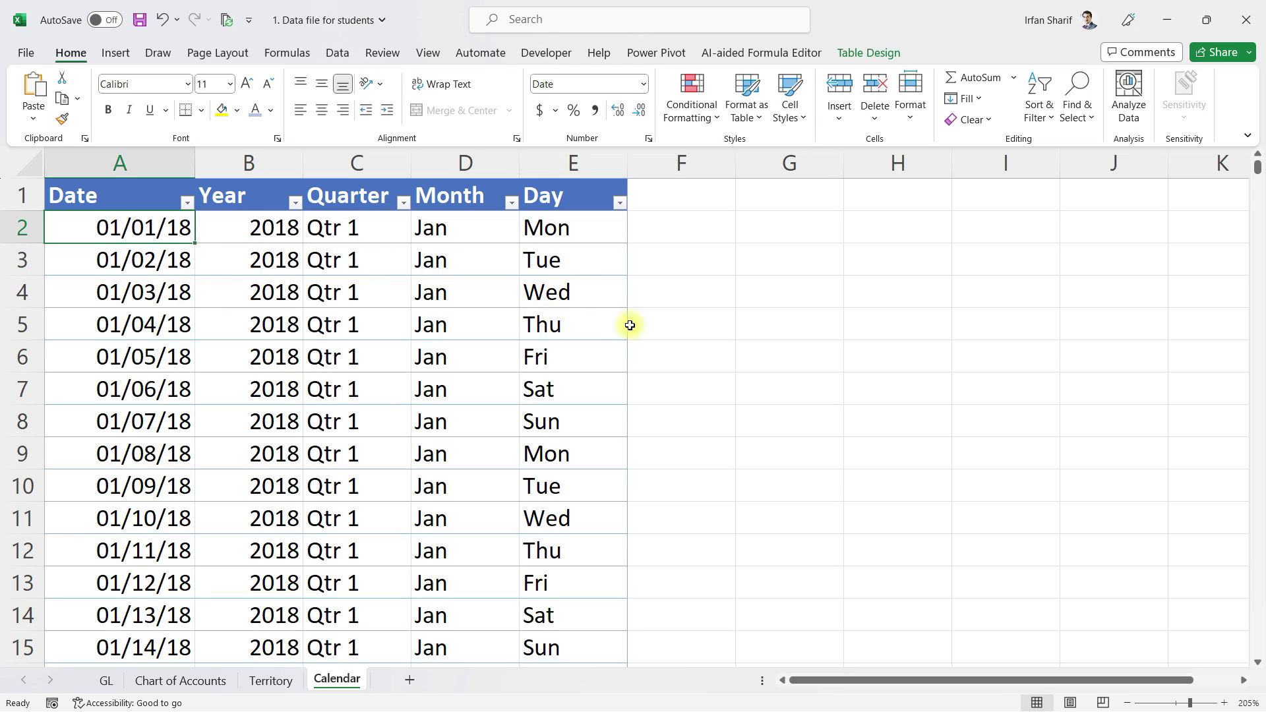
Return from the Calendar sheet to the GL sheet.
click(106, 680)
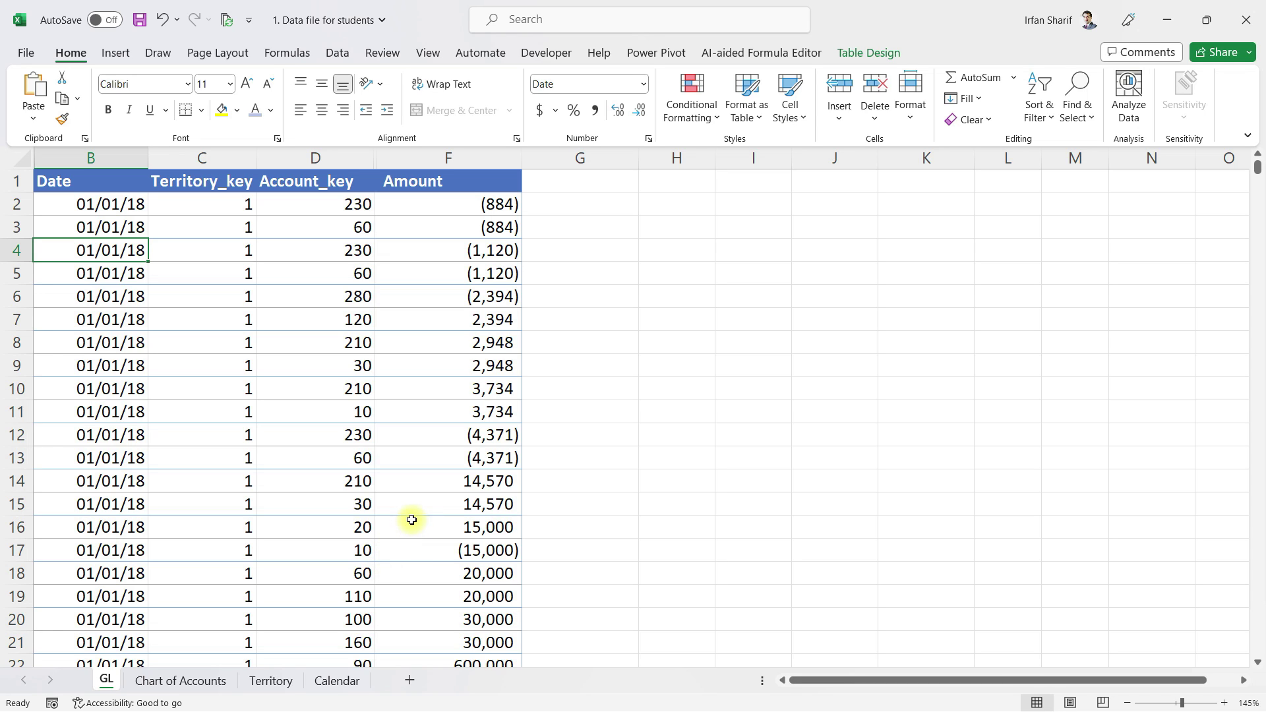
Confirm the Power Pivot COM add-in is ticked in Excel Options > Add-ins.
click(128, 212)
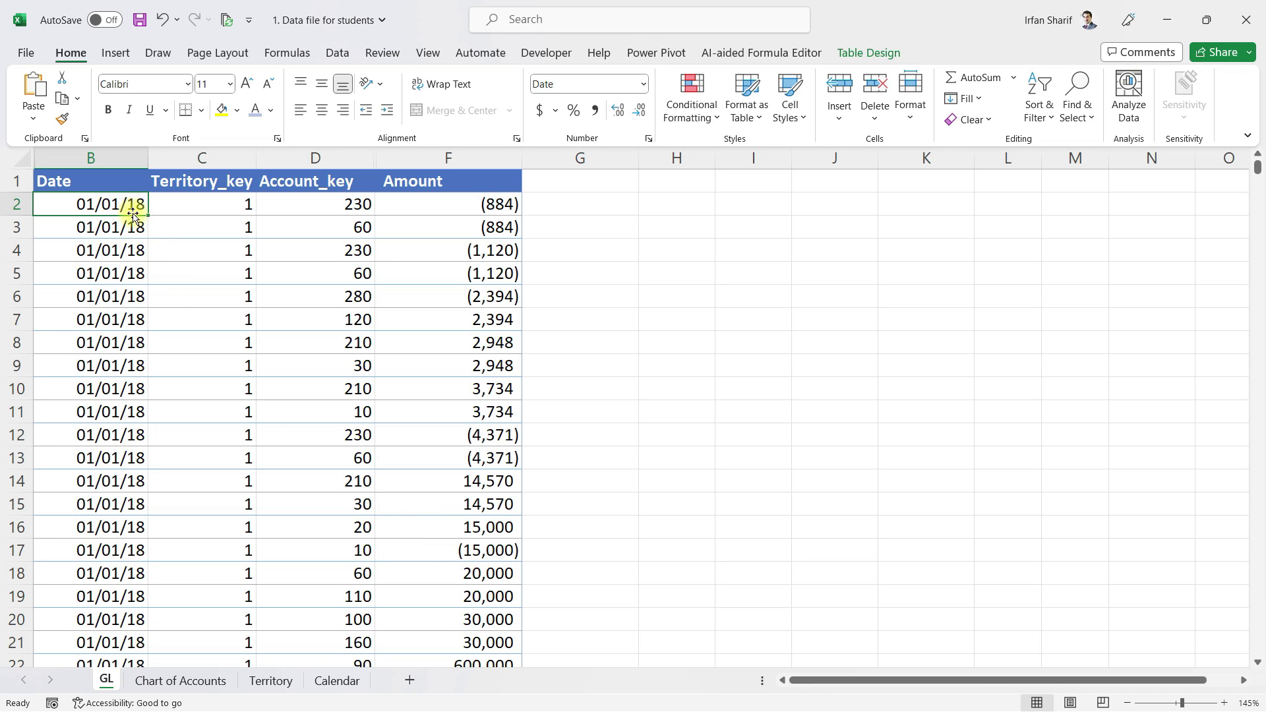
click(659, 54)
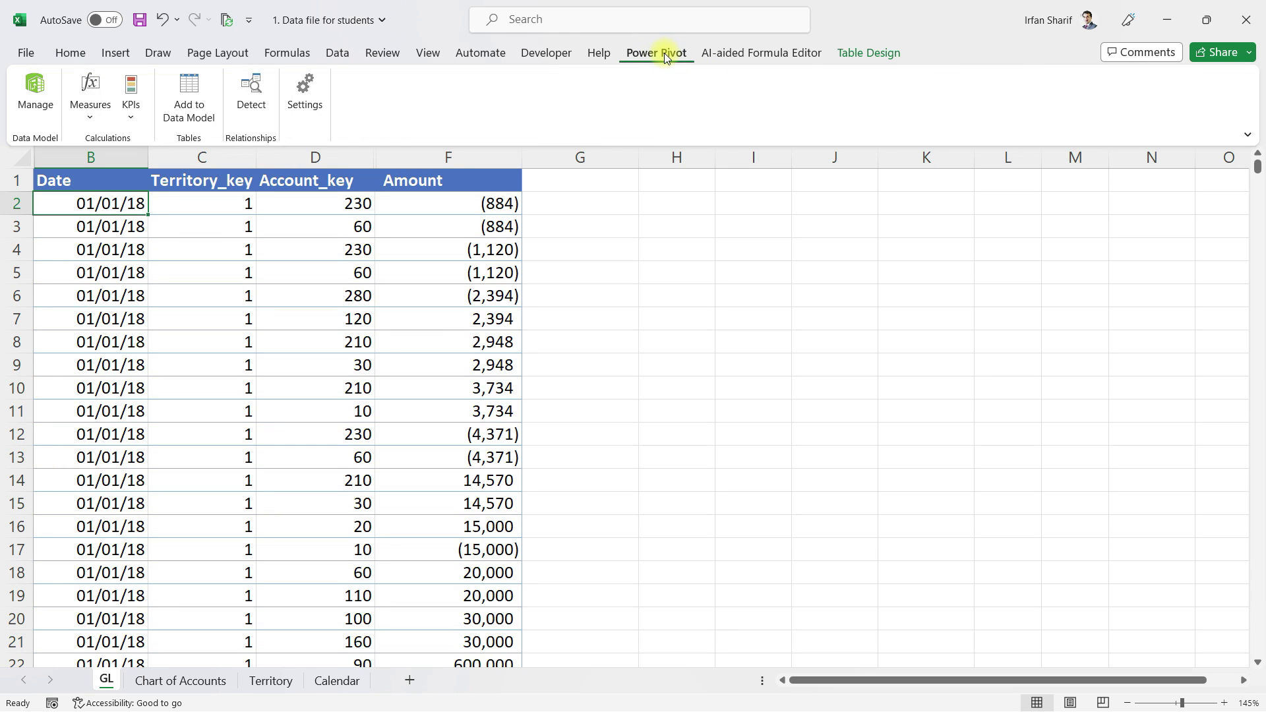
click(23, 53)
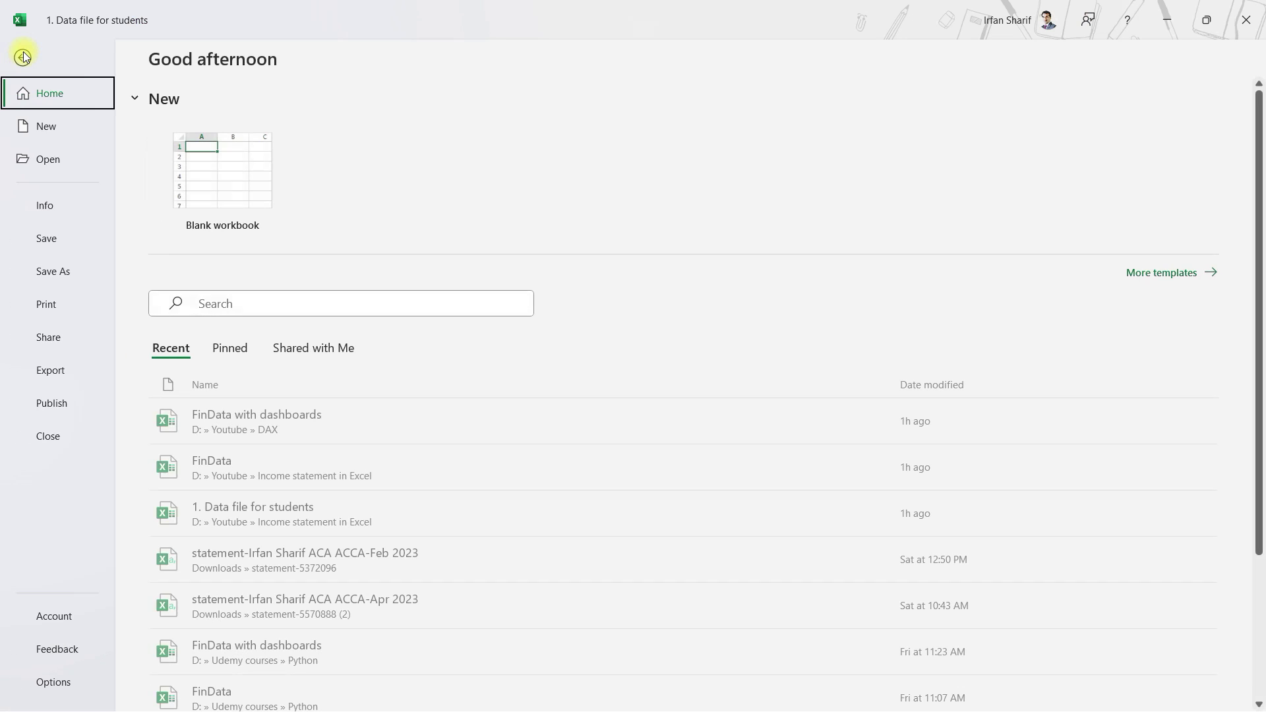
click(51, 682)
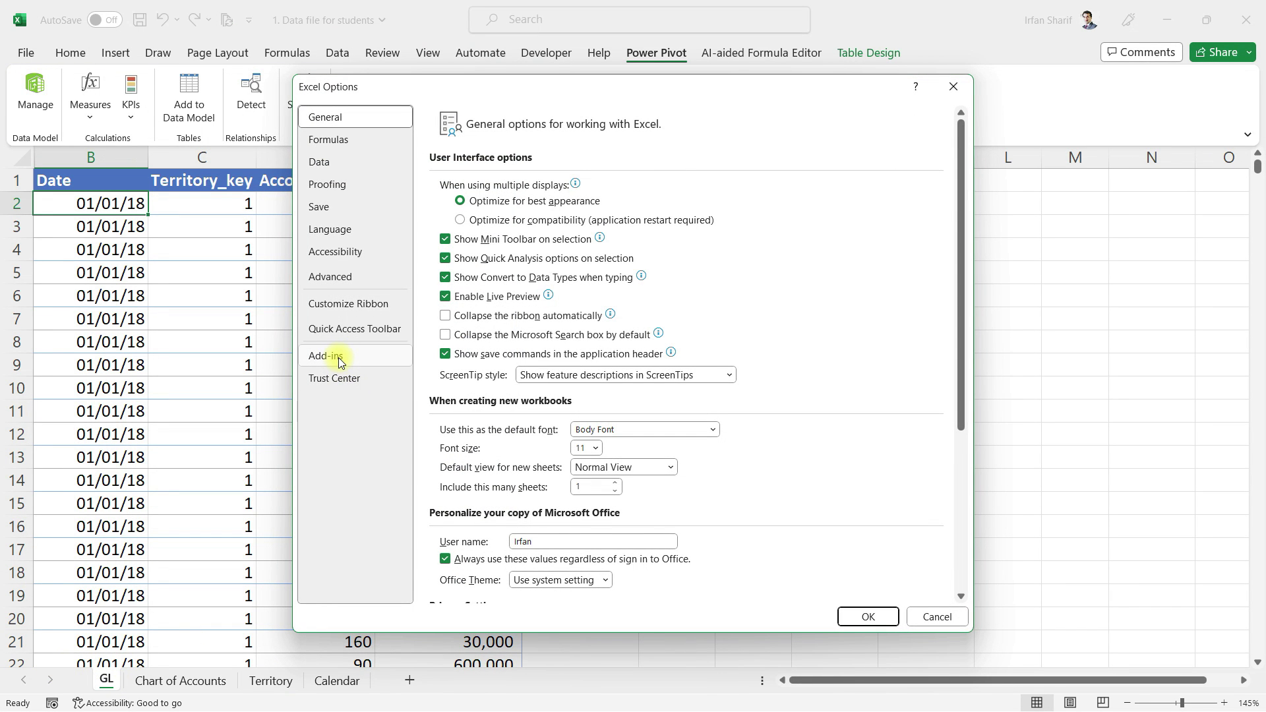
click(338, 357)
click(591, 583)
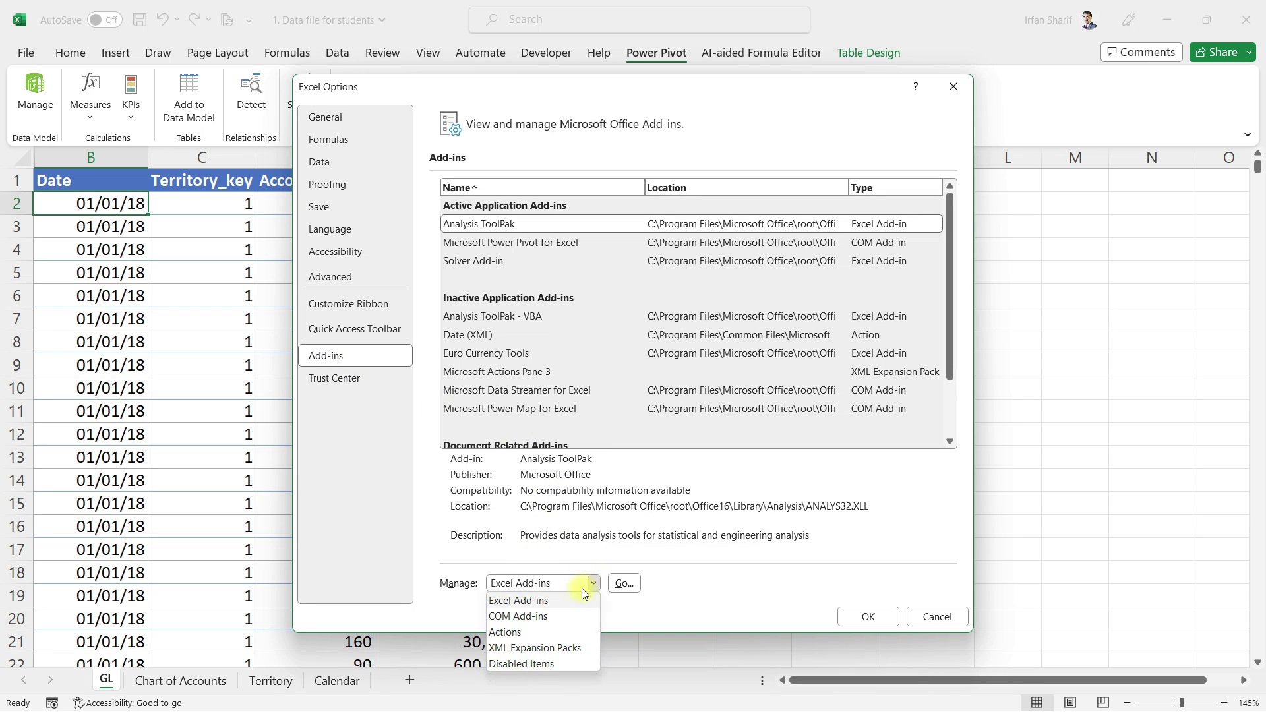
click(518, 616)
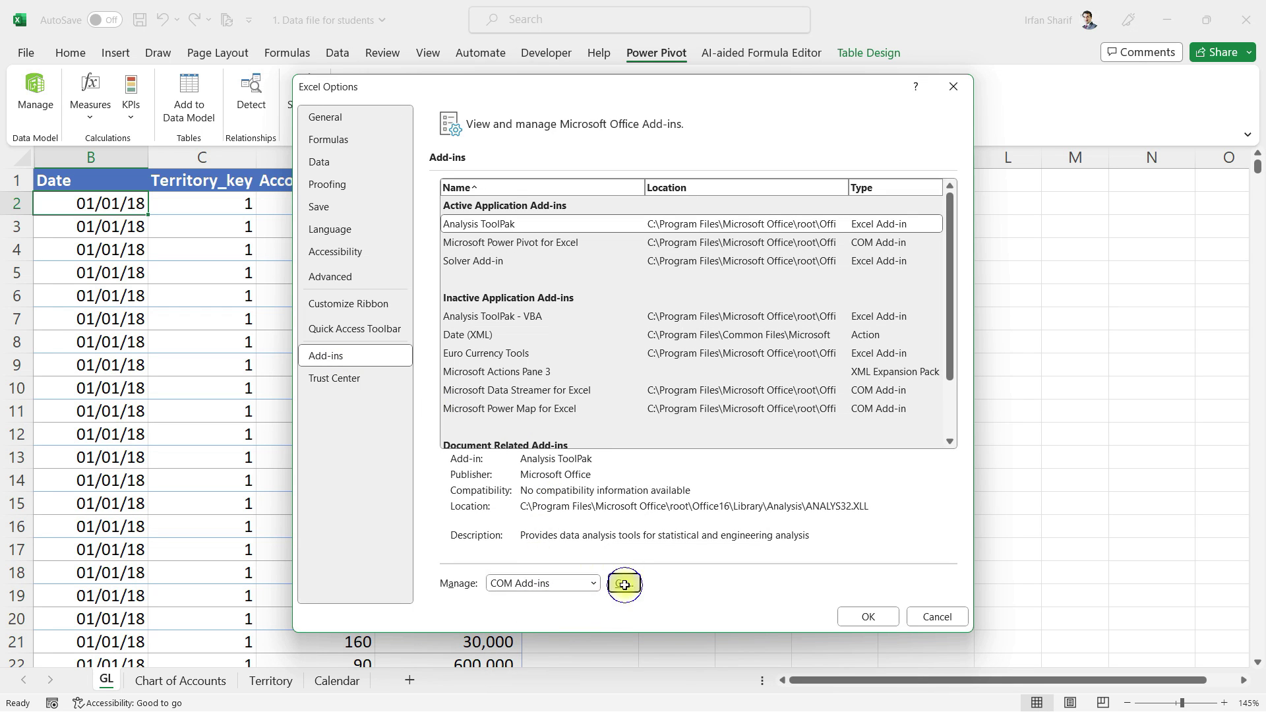
click(623, 583)
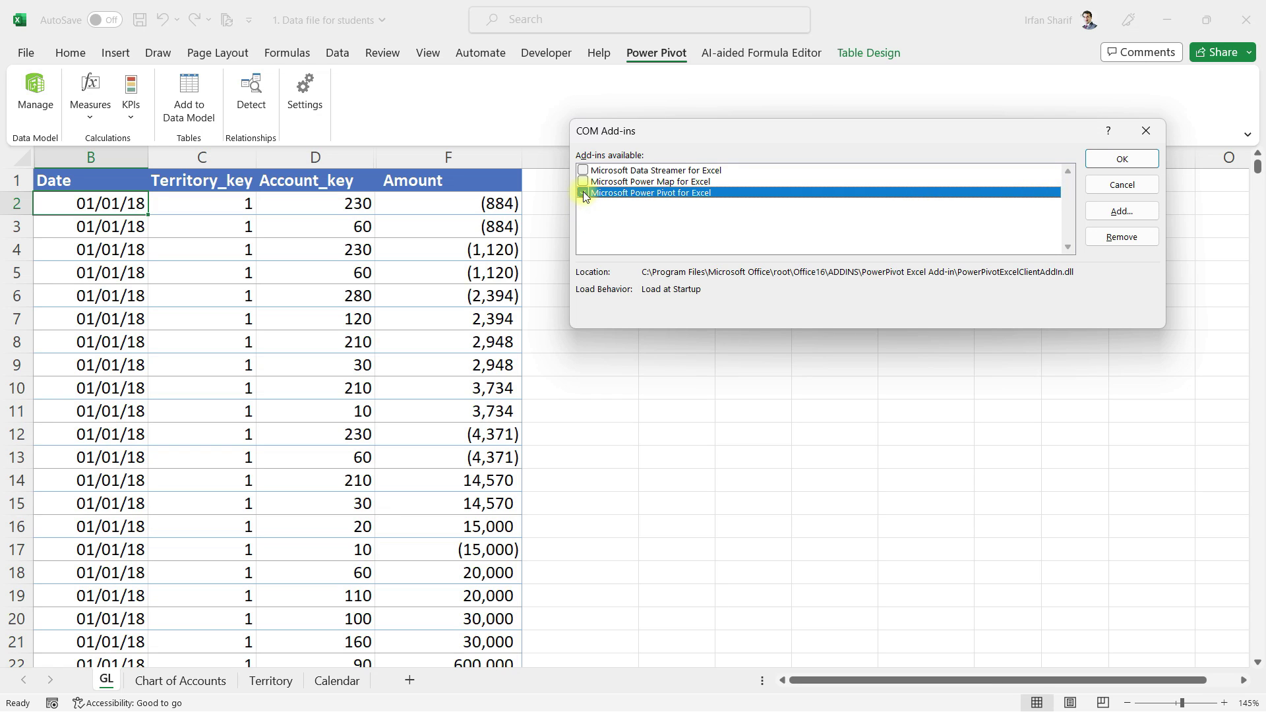
click(1145, 133)
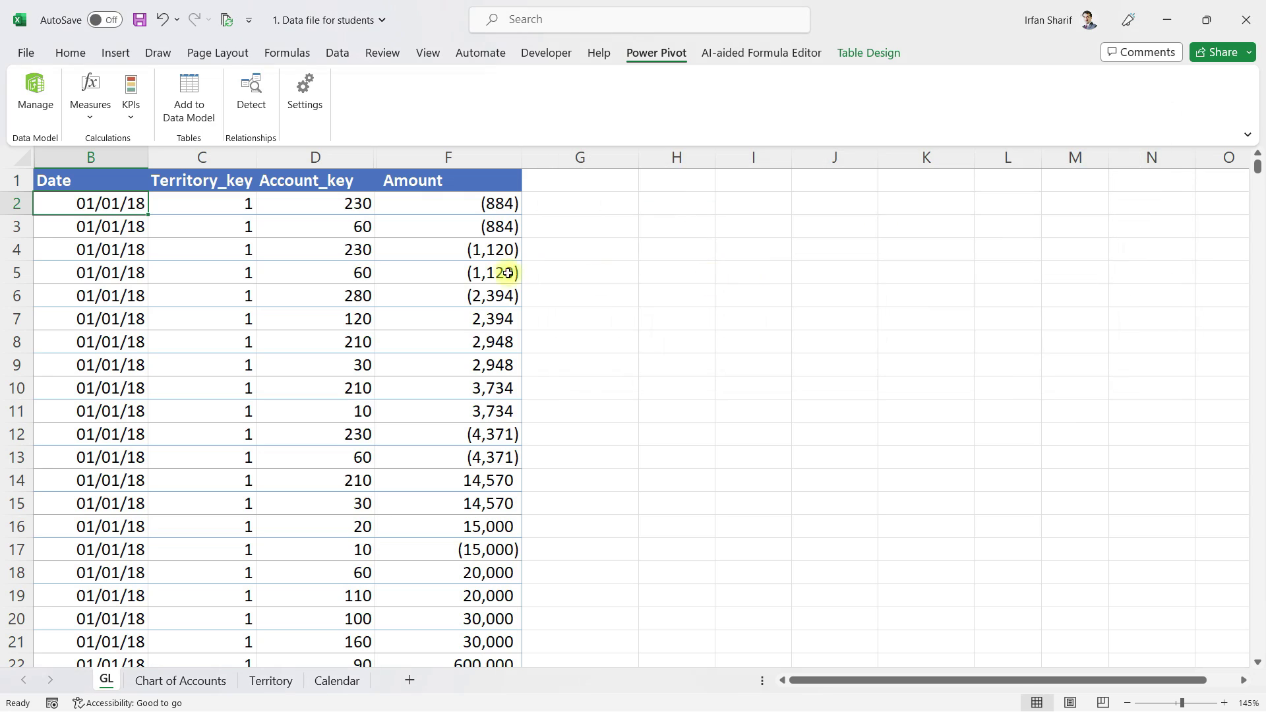
click(95, 180)
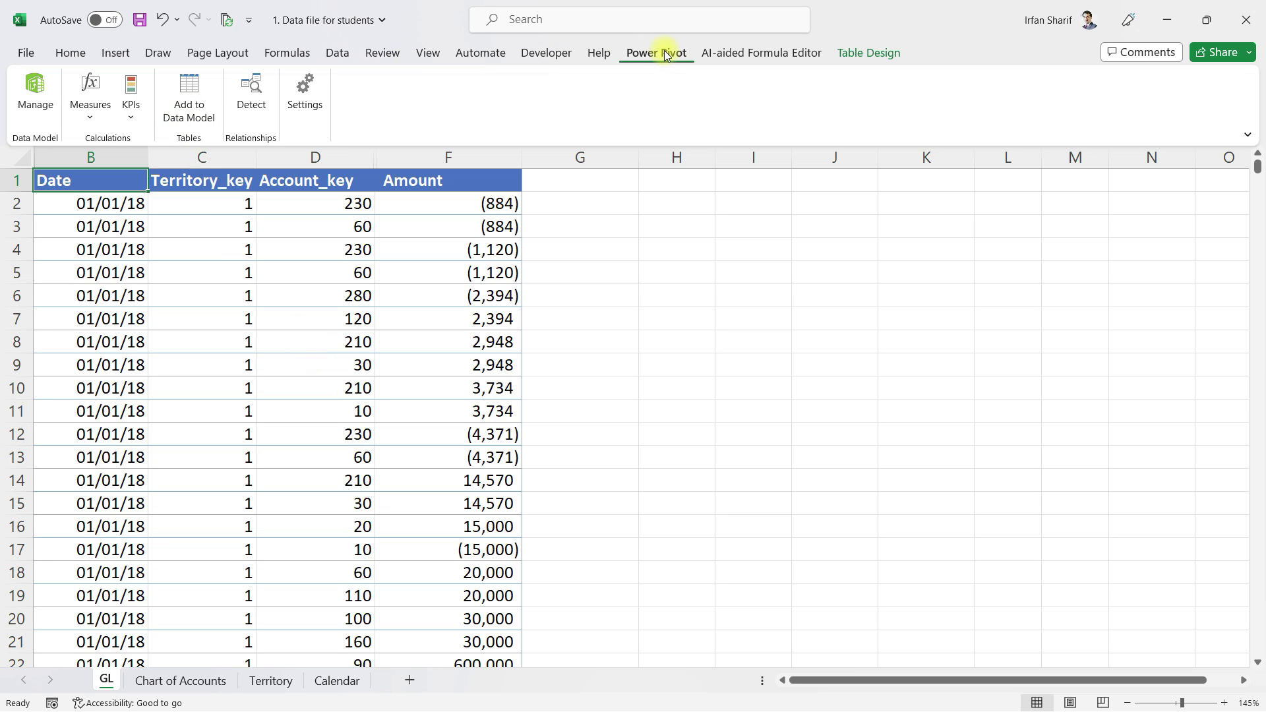
Add the GL and Chart of Accounts tables to the Power Pivot data model.
click(195, 93)
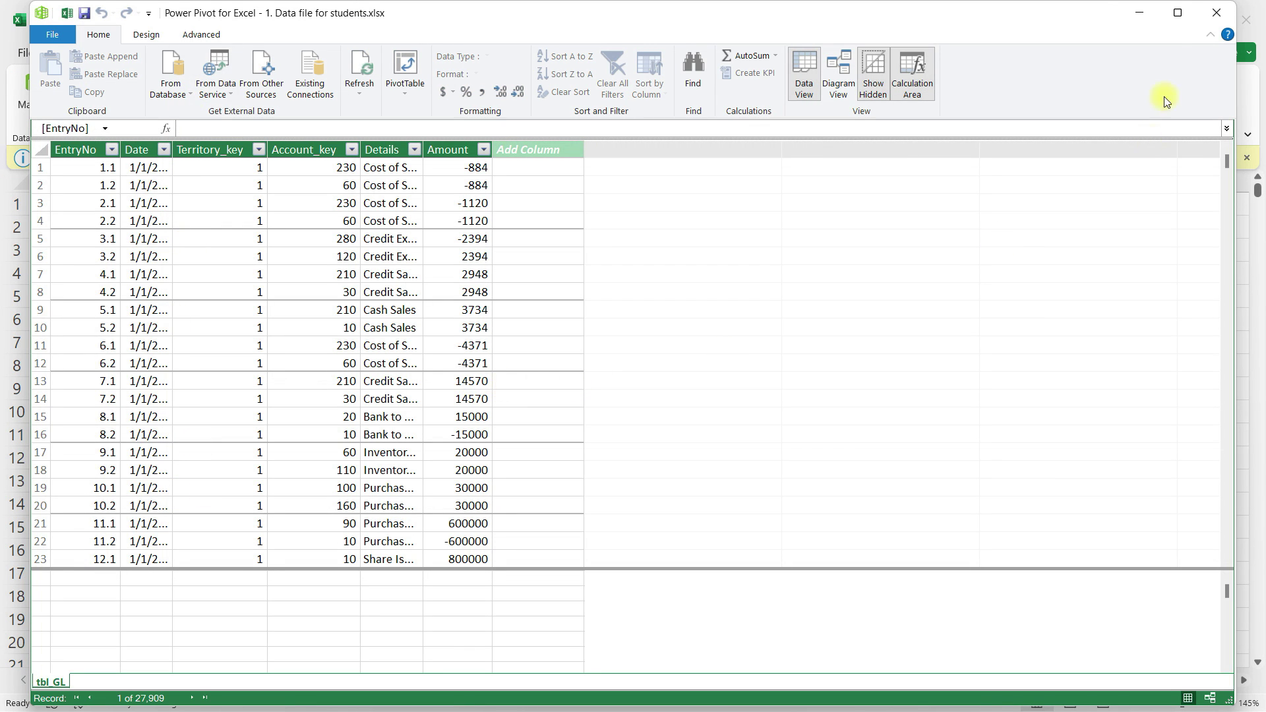
click(1216, 12)
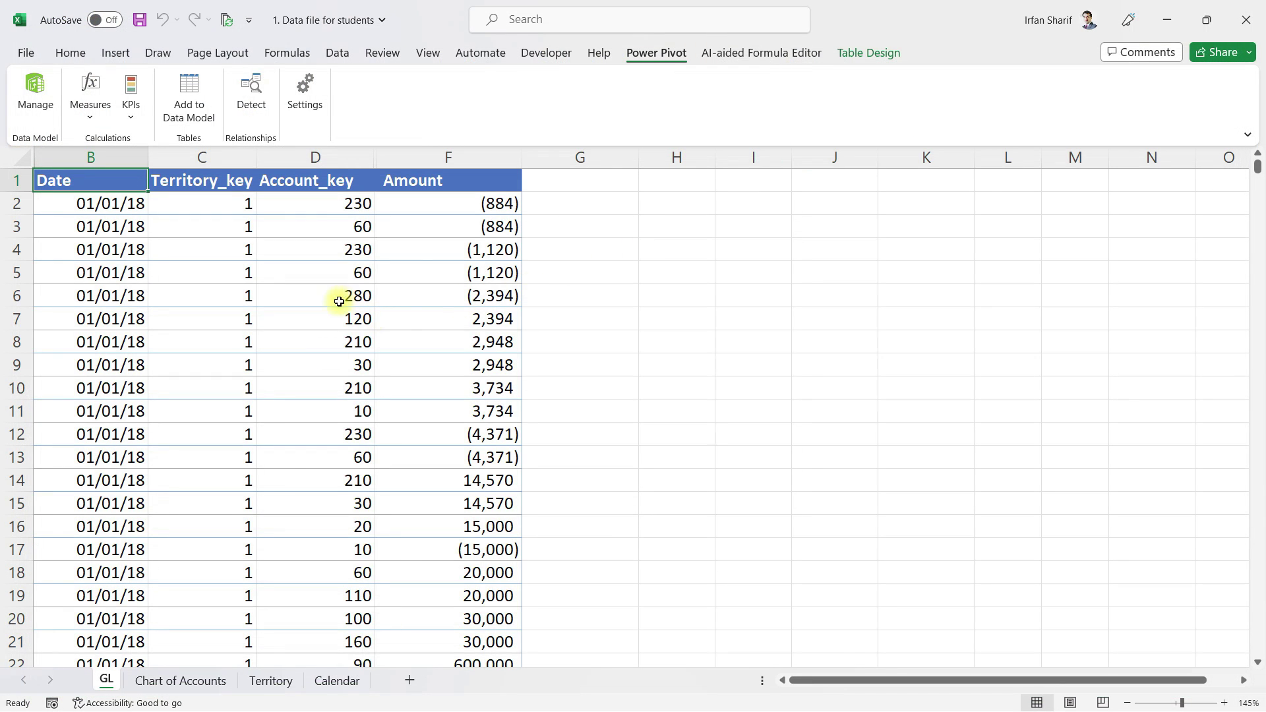
click(201, 681)
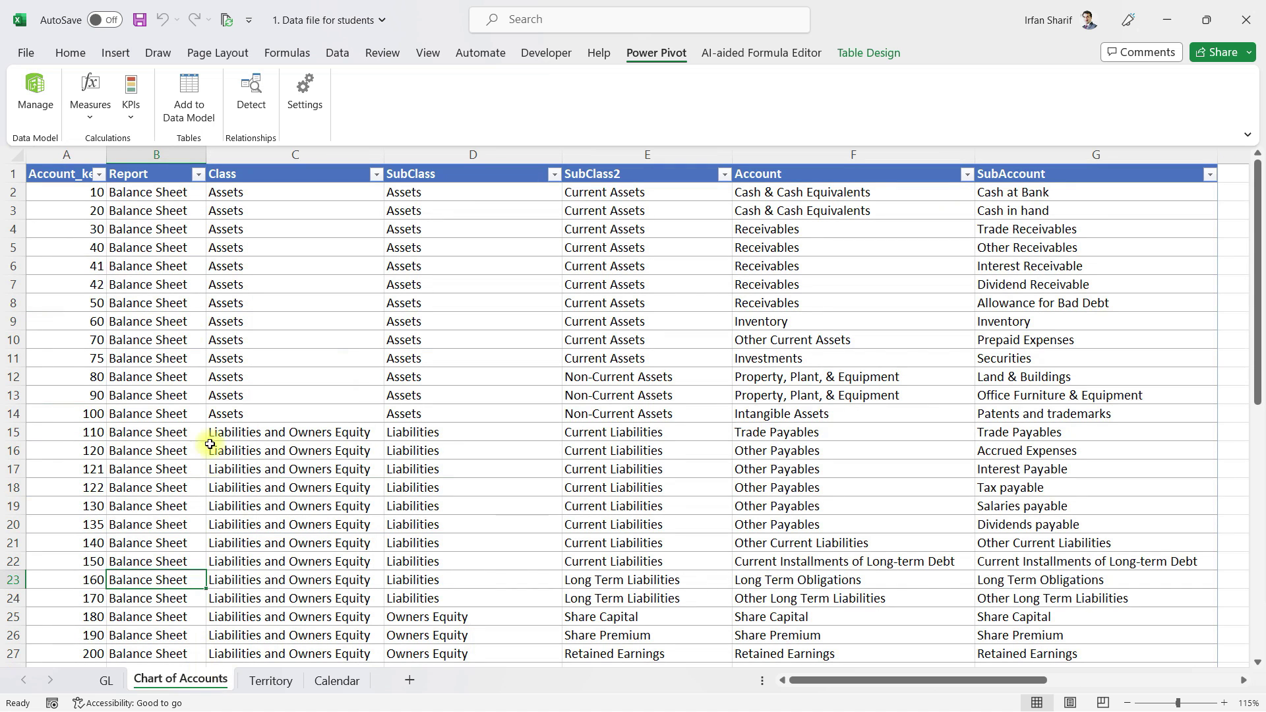
click(190, 89)
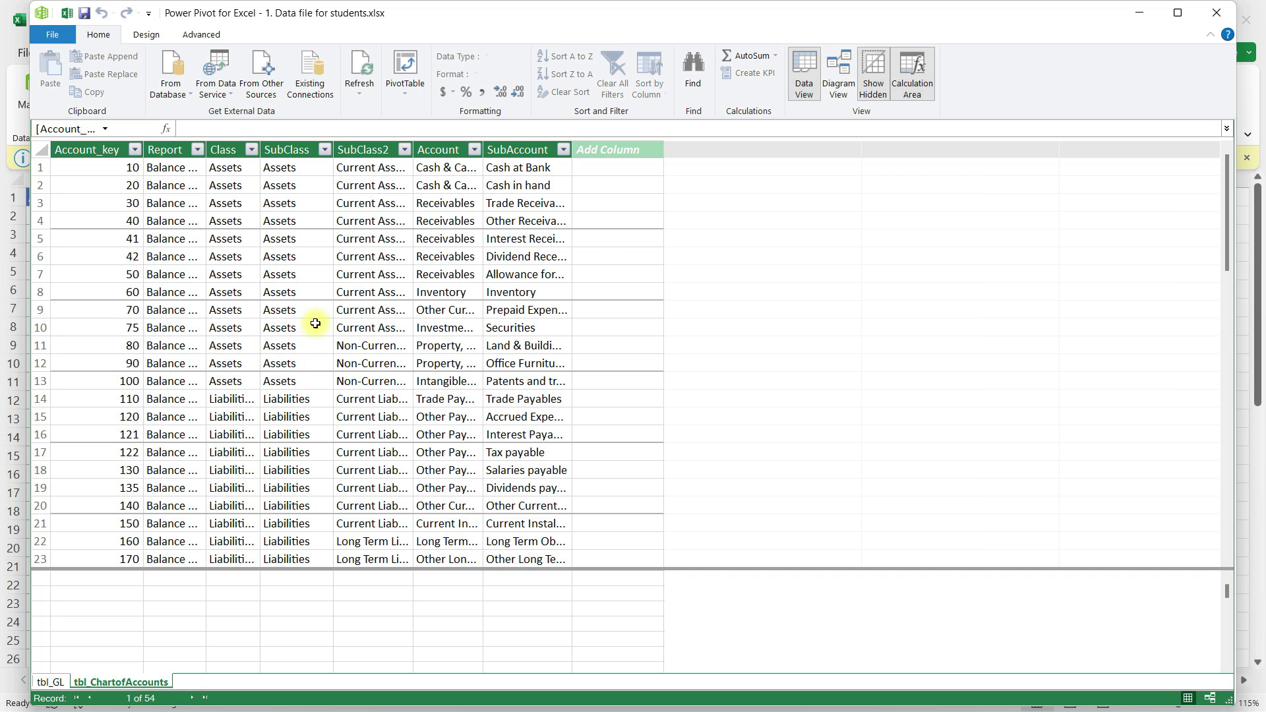
click(1142, 12)
Add the Territory and Calendar tables to the data model and view it as a diagram.
click(276, 685)
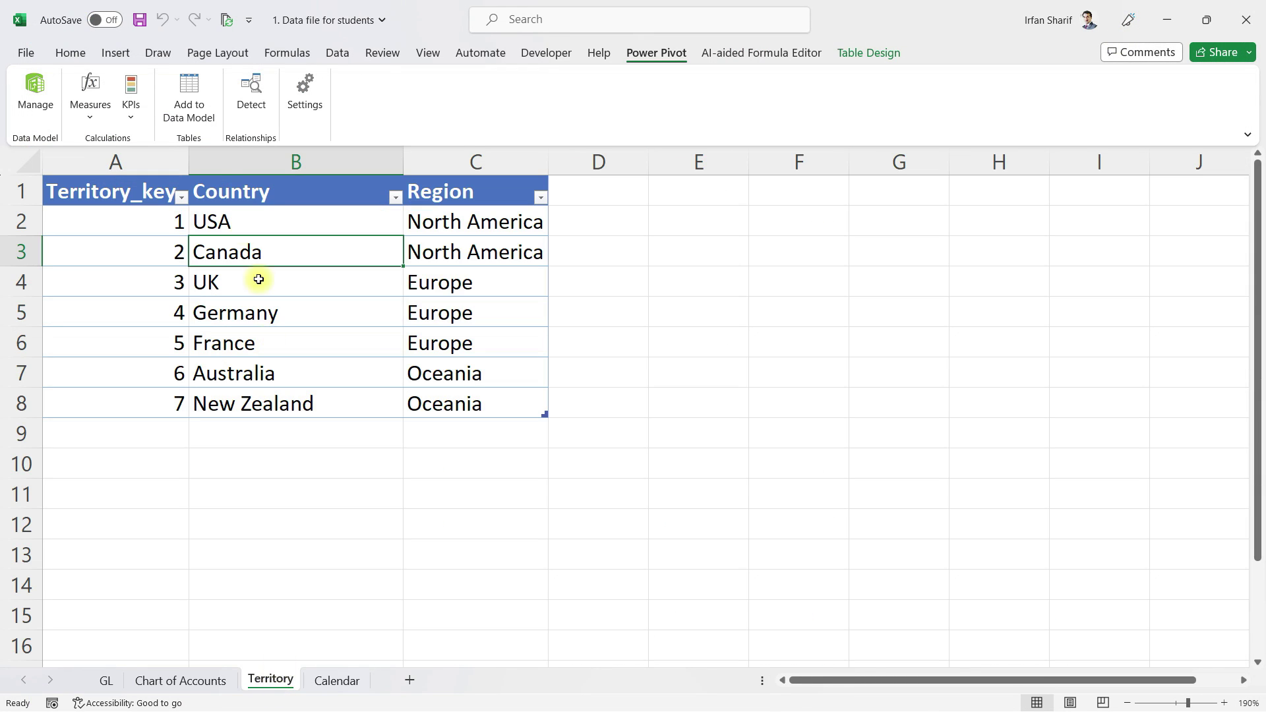
click(189, 102)
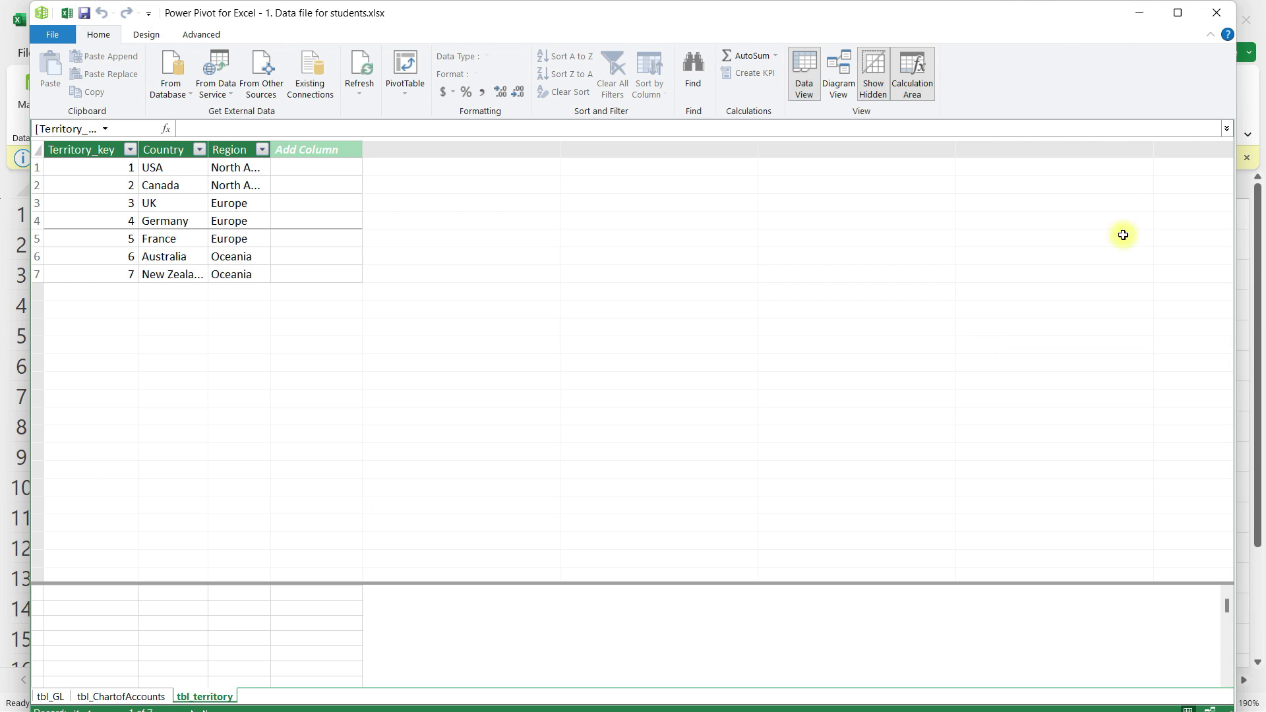
click(1138, 13)
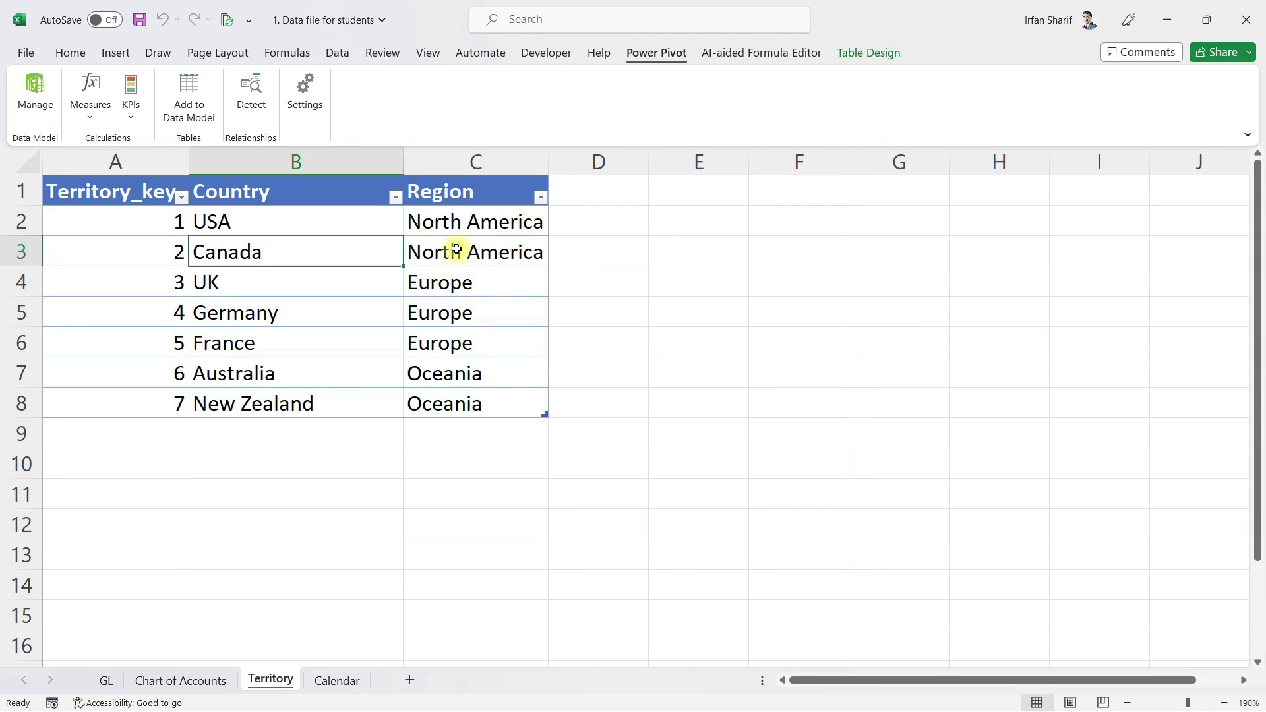
click(335, 680)
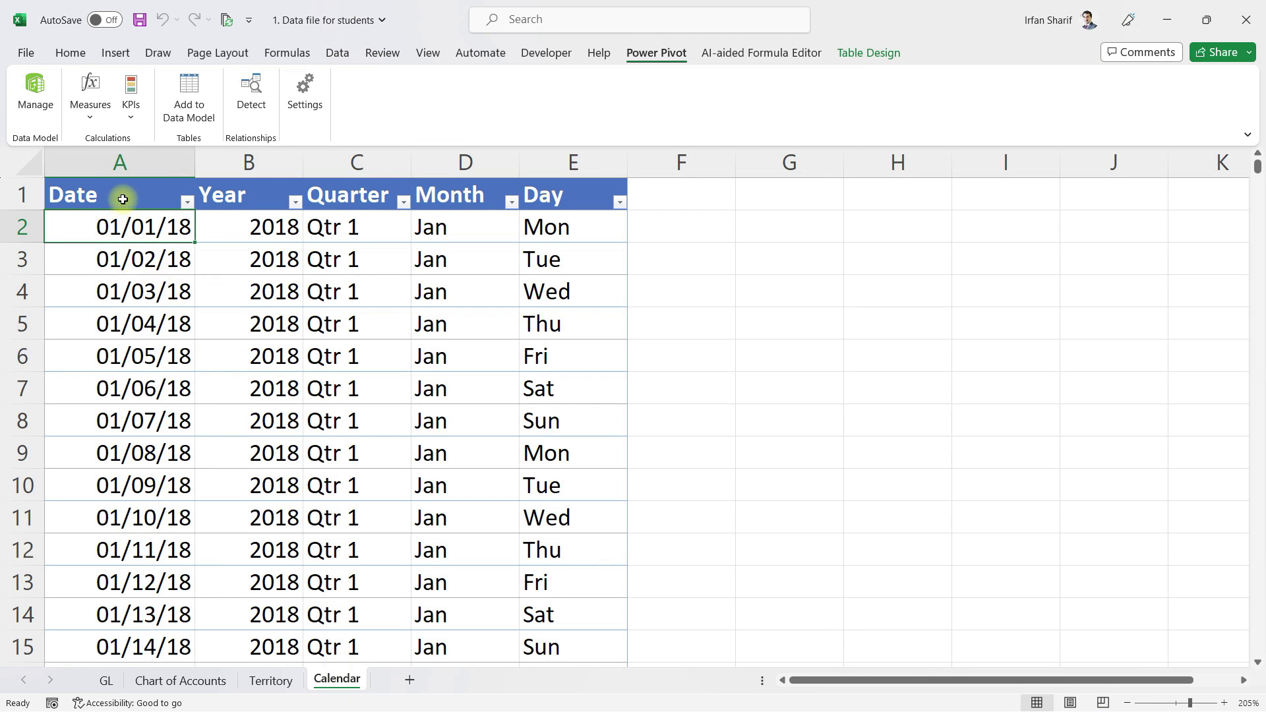
click(188, 98)
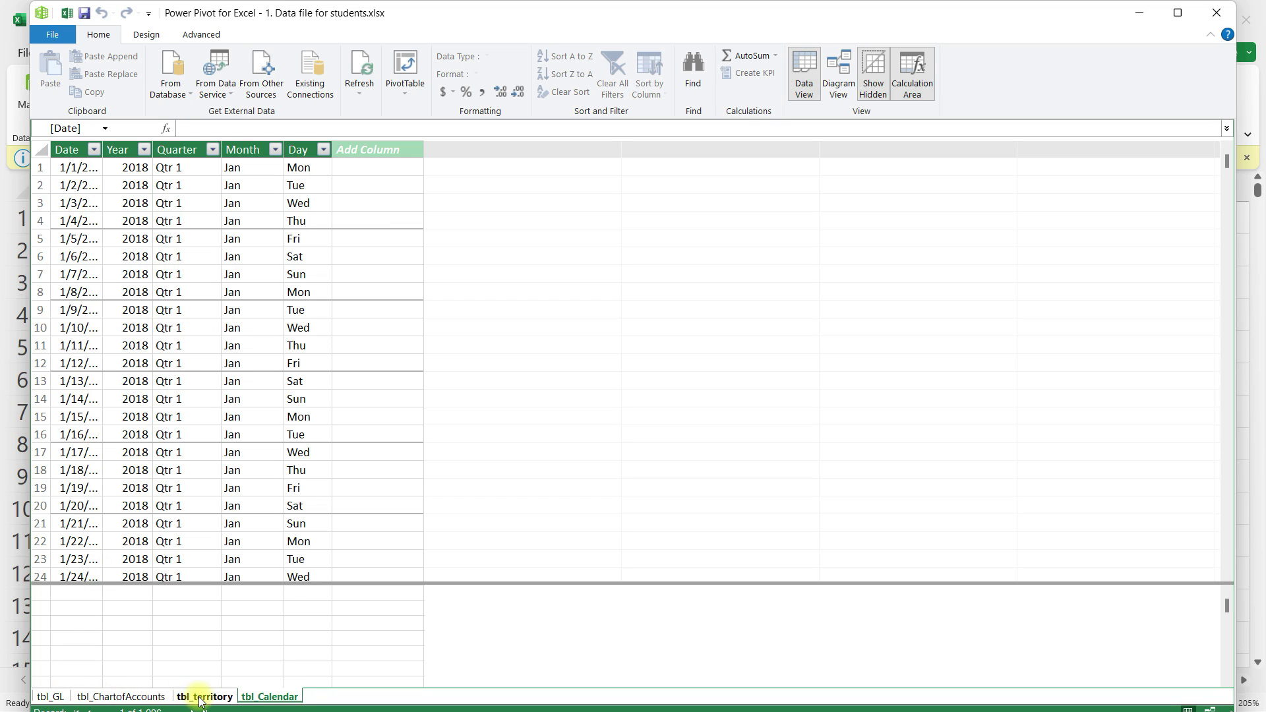
click(842, 77)
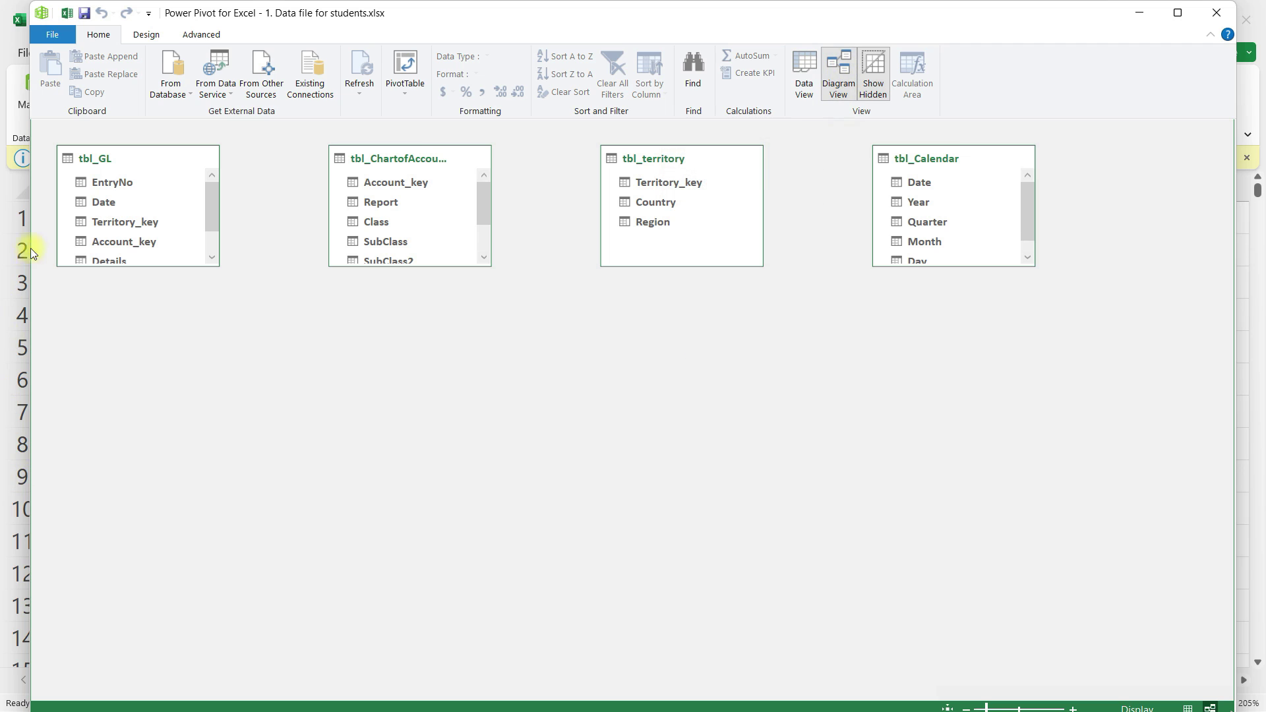
Move tbl_GL to the lower middle and enlarge tbl_Calendar and tbl_GL to show all fields.
drag(95, 164, 609, 433)
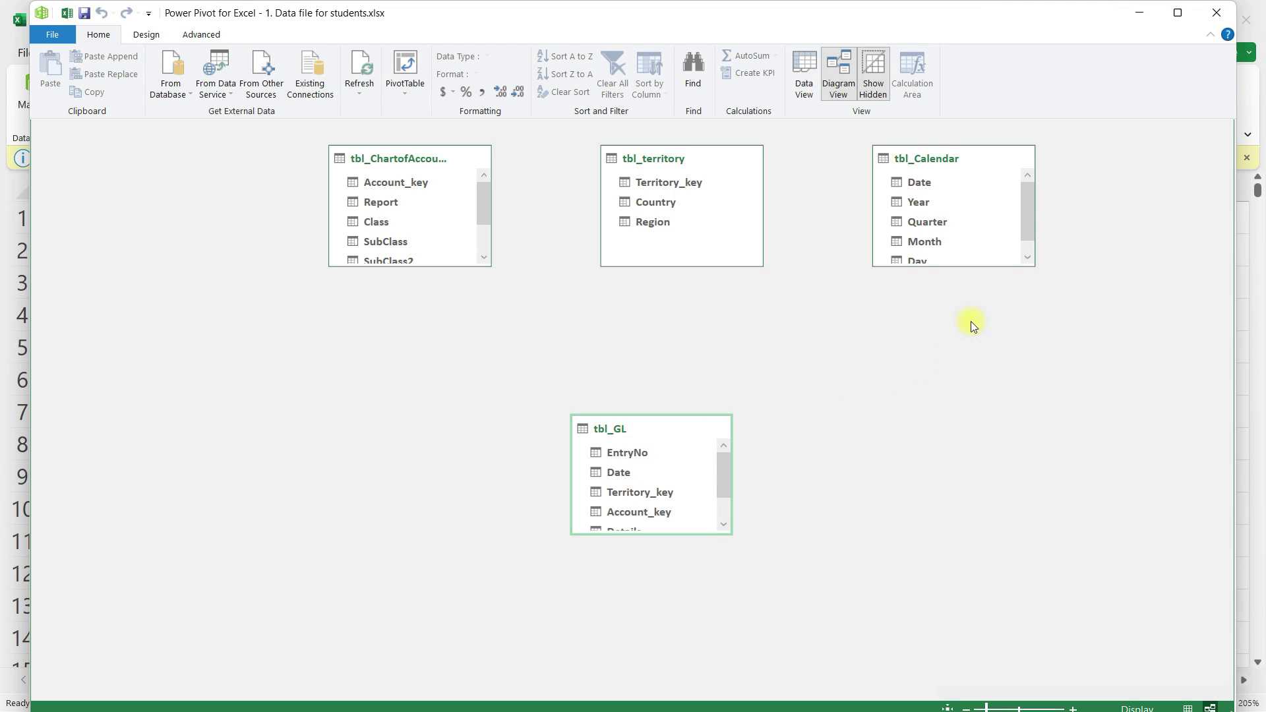
drag(968, 267, 981, 336)
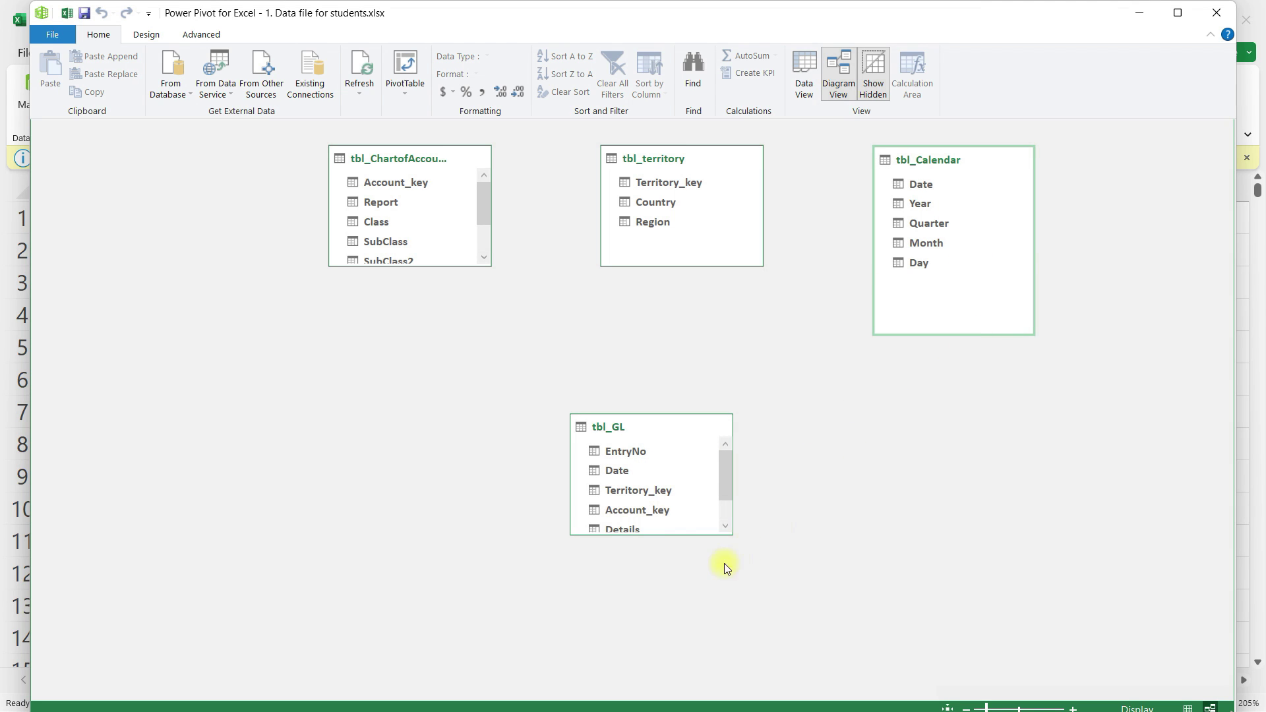
drag(677, 534, 682, 631)
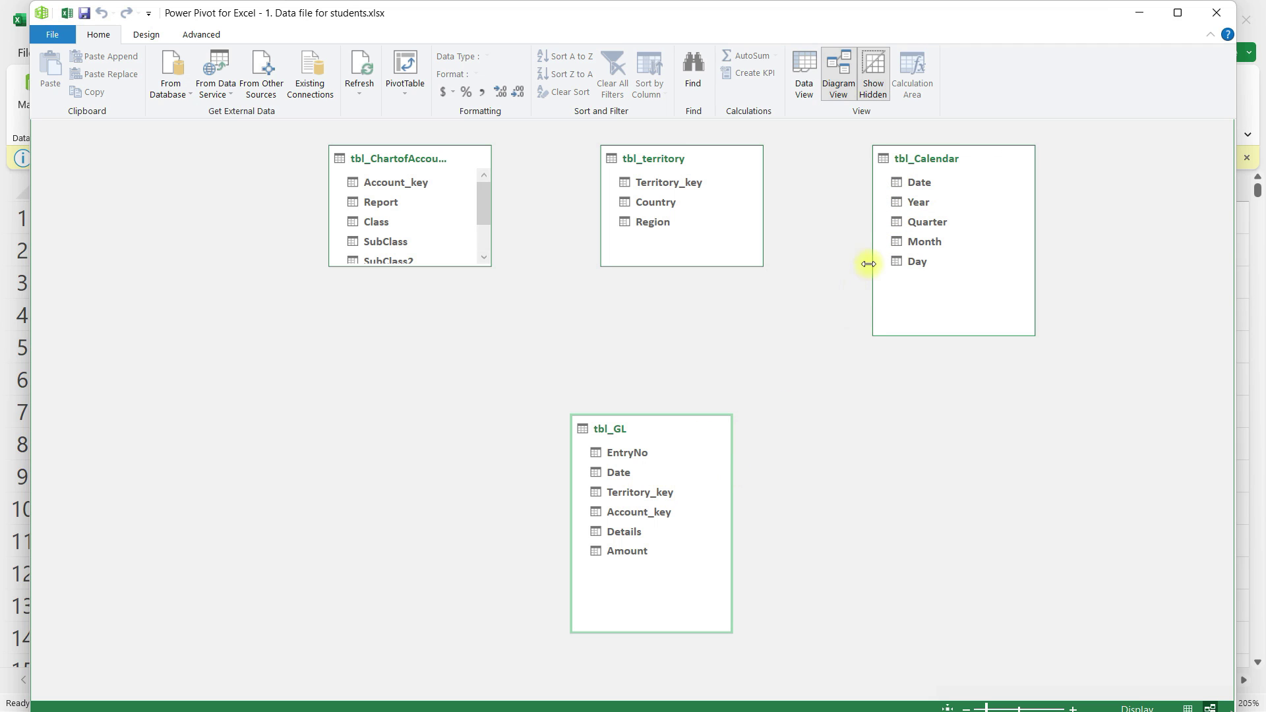
mouse_move(896, 181)
mouse_down()
mouse_move(884, 209)
mouse_move(614, 472)
mouse_up()
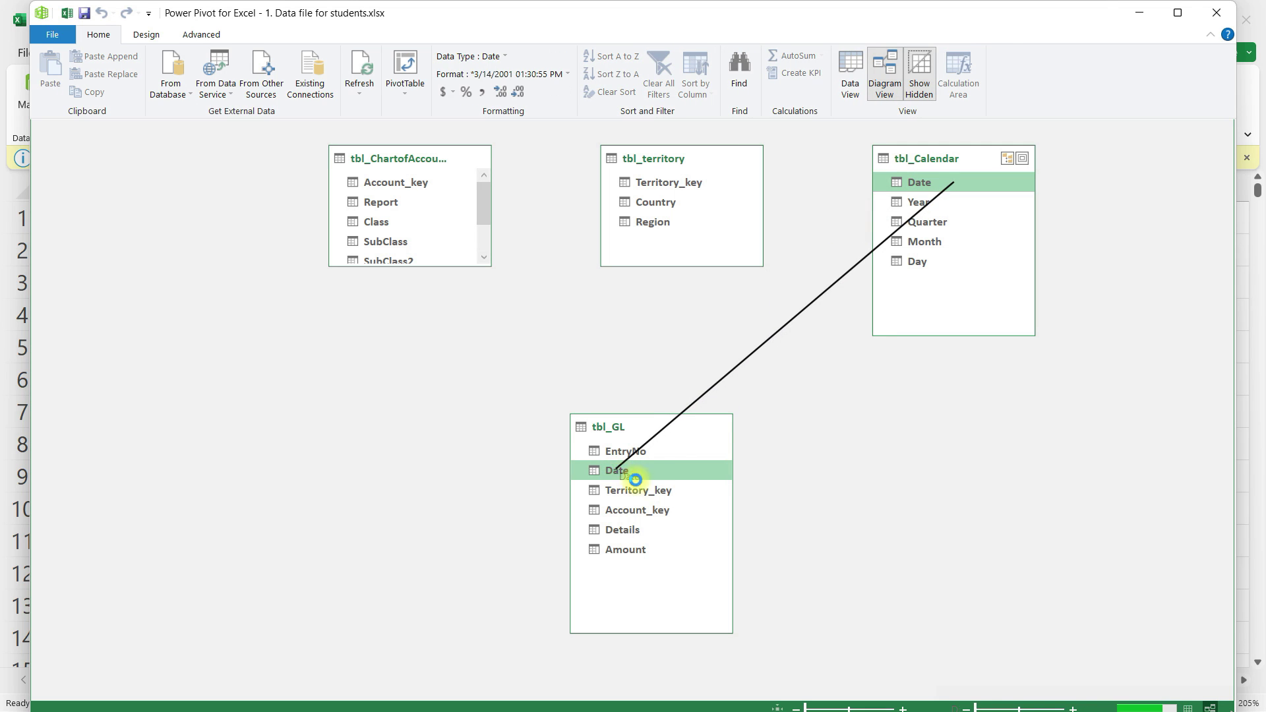
Link tbl_GL's Date, Territory_key and Account_key to the Calendar, territory and ChartofAccounts tables.
click(955, 373)
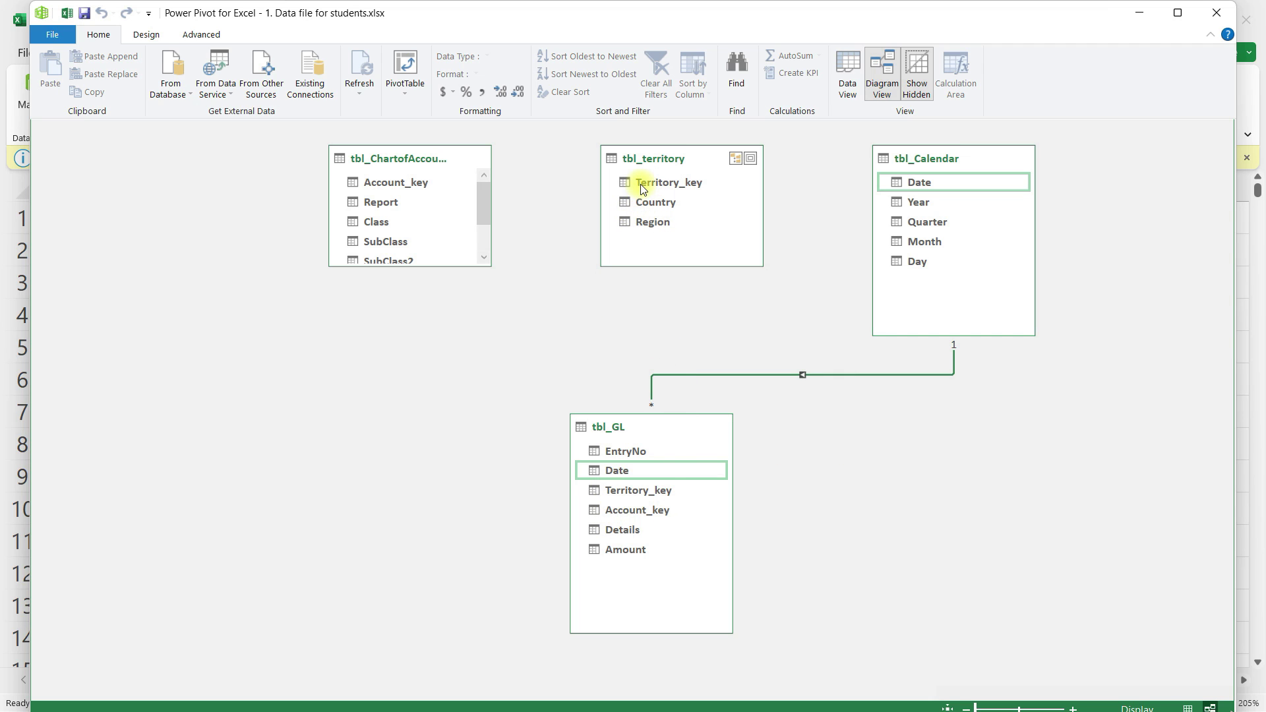
drag(639, 184, 664, 494)
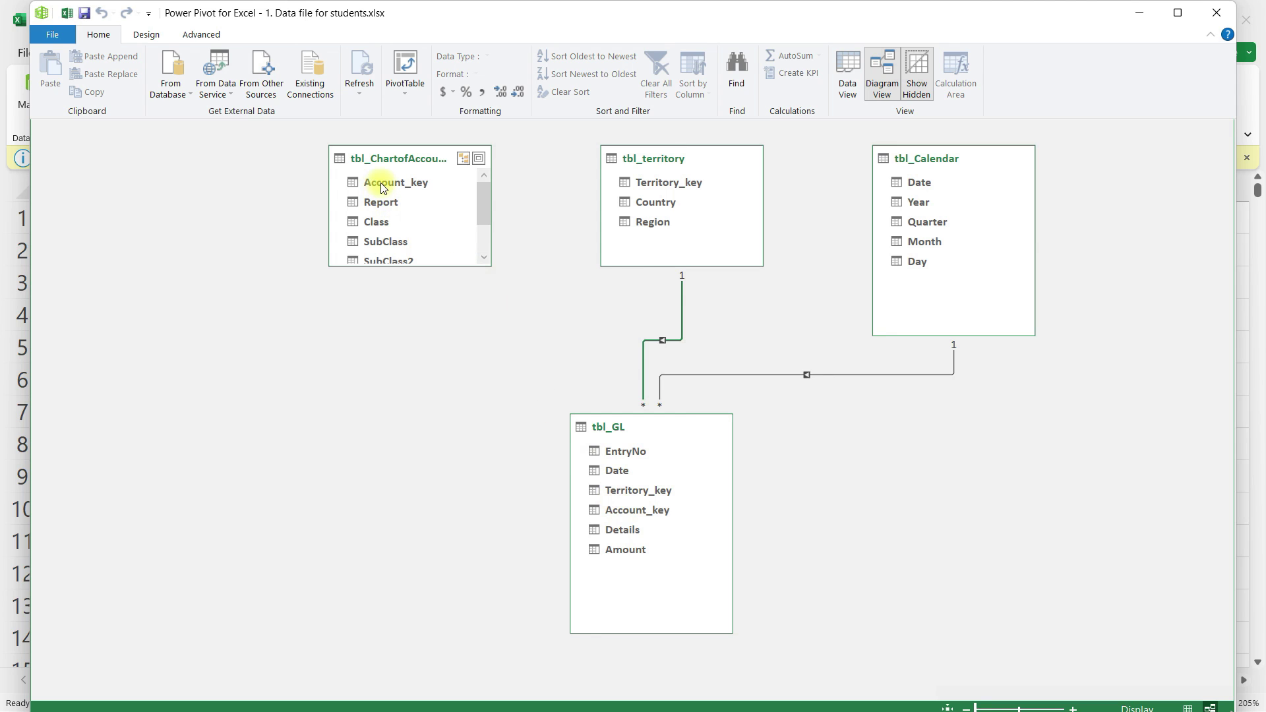
drag(381, 188, 618, 508)
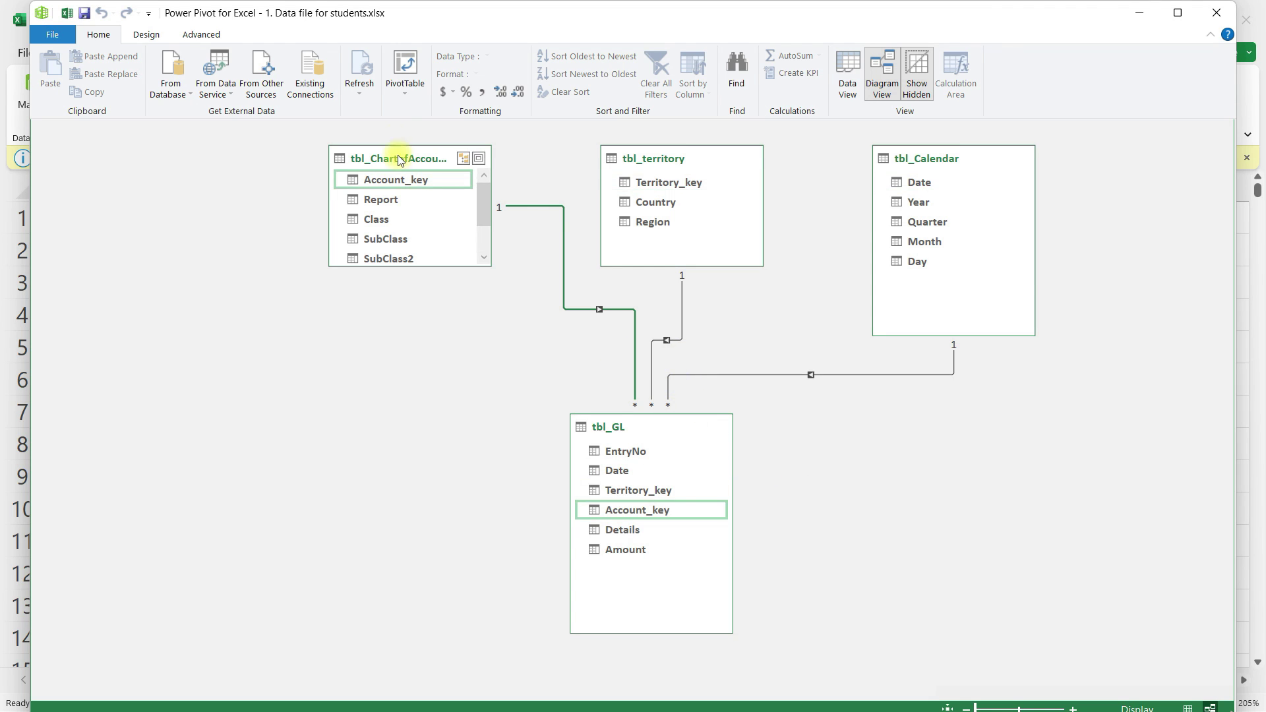
click(409, 92)
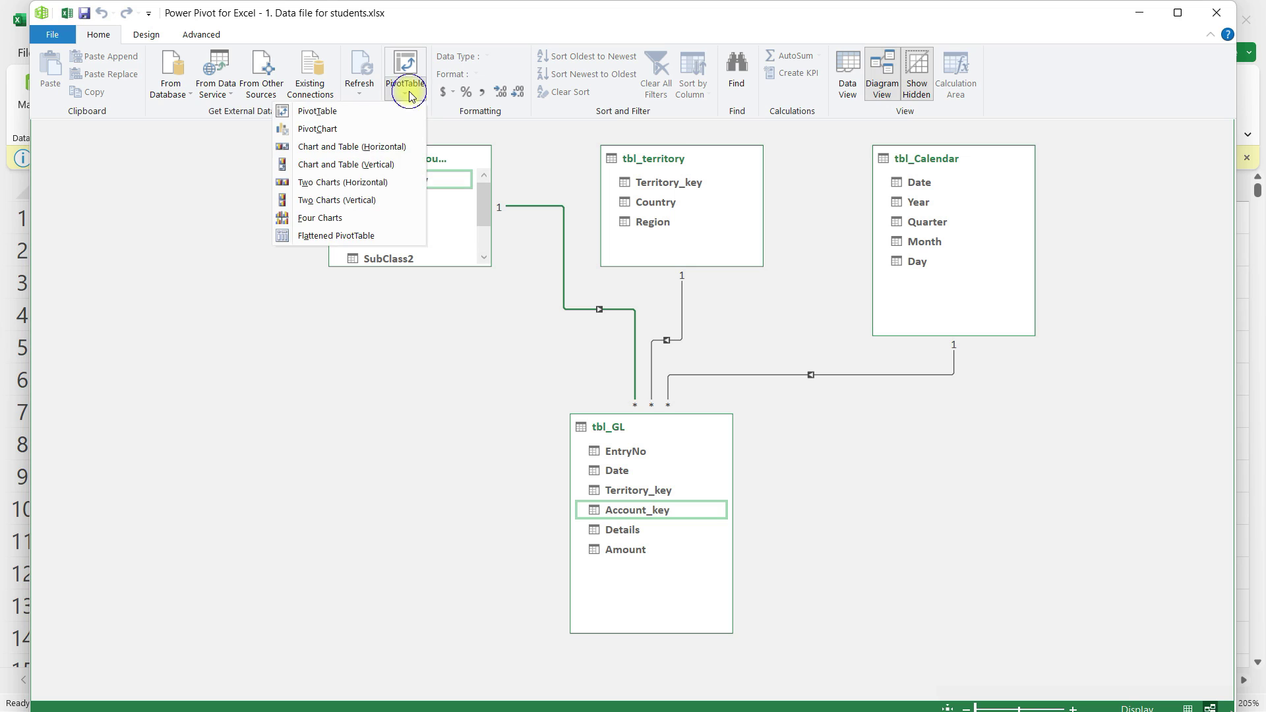
Insert a data-model PivotTable on a new worksheet and expand tbl_GL's fields.
click(319, 112)
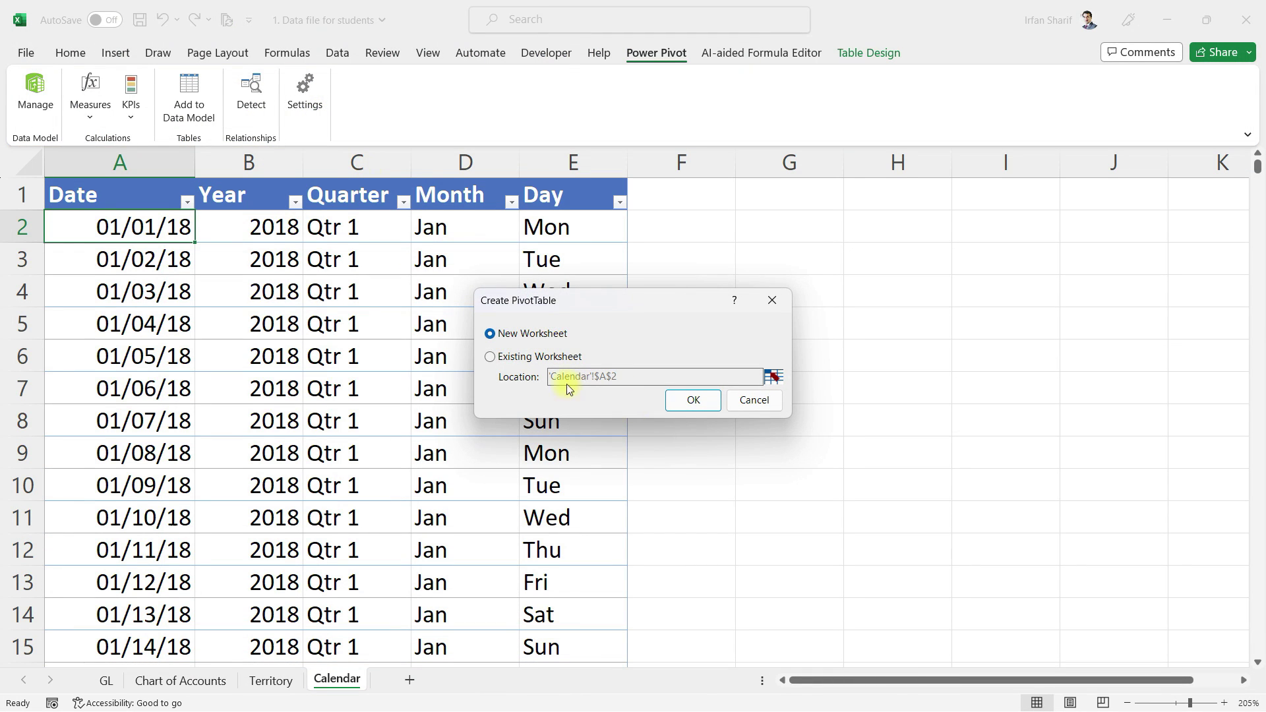
click(676, 404)
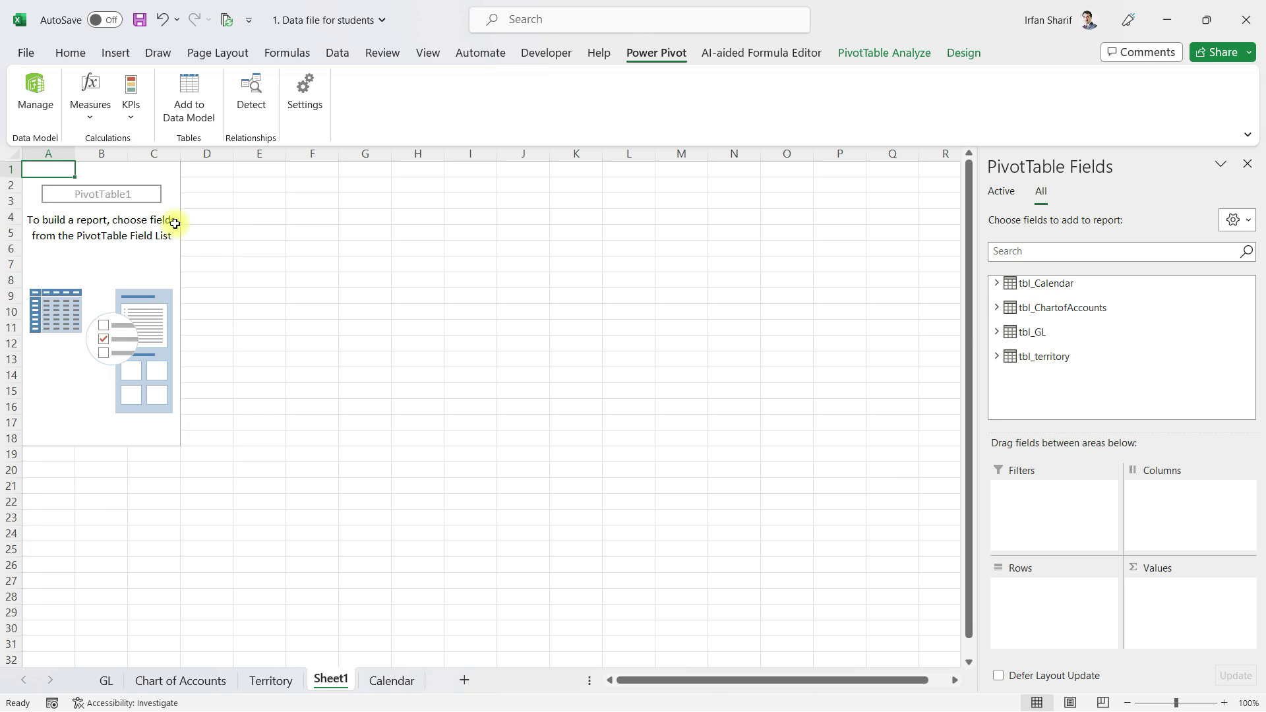
click(996, 332)
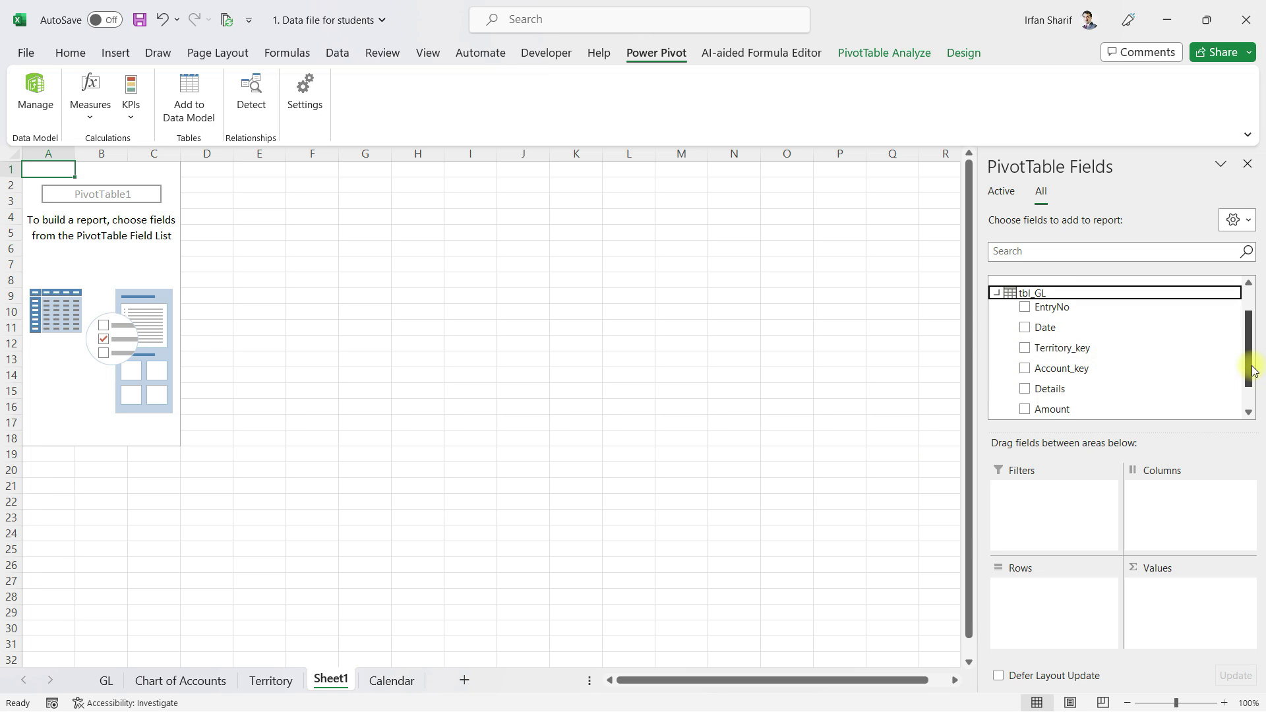
Add tbl_GL's Amount field to the pivot's values.
scroll(1253, 371, down, 2)
drag(1051, 373, 1180, 615)
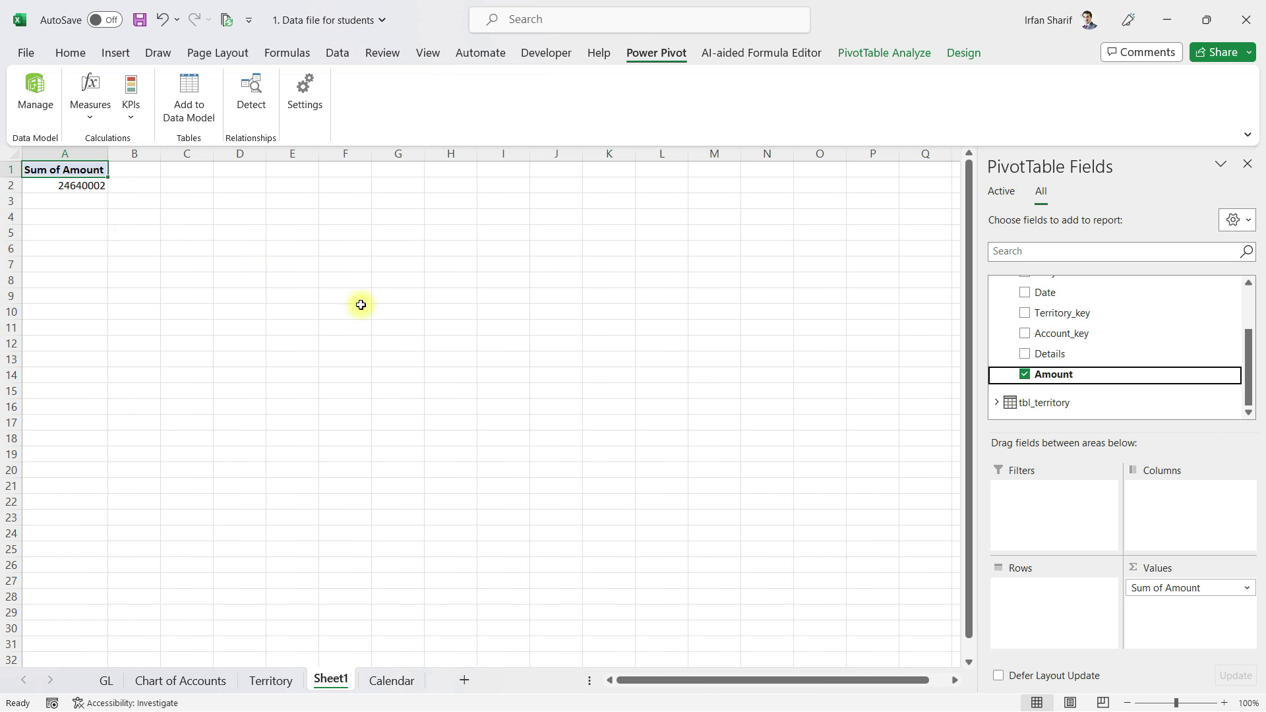
mouse_move(1236, 382)
scroll(1243, 373, up, 2)
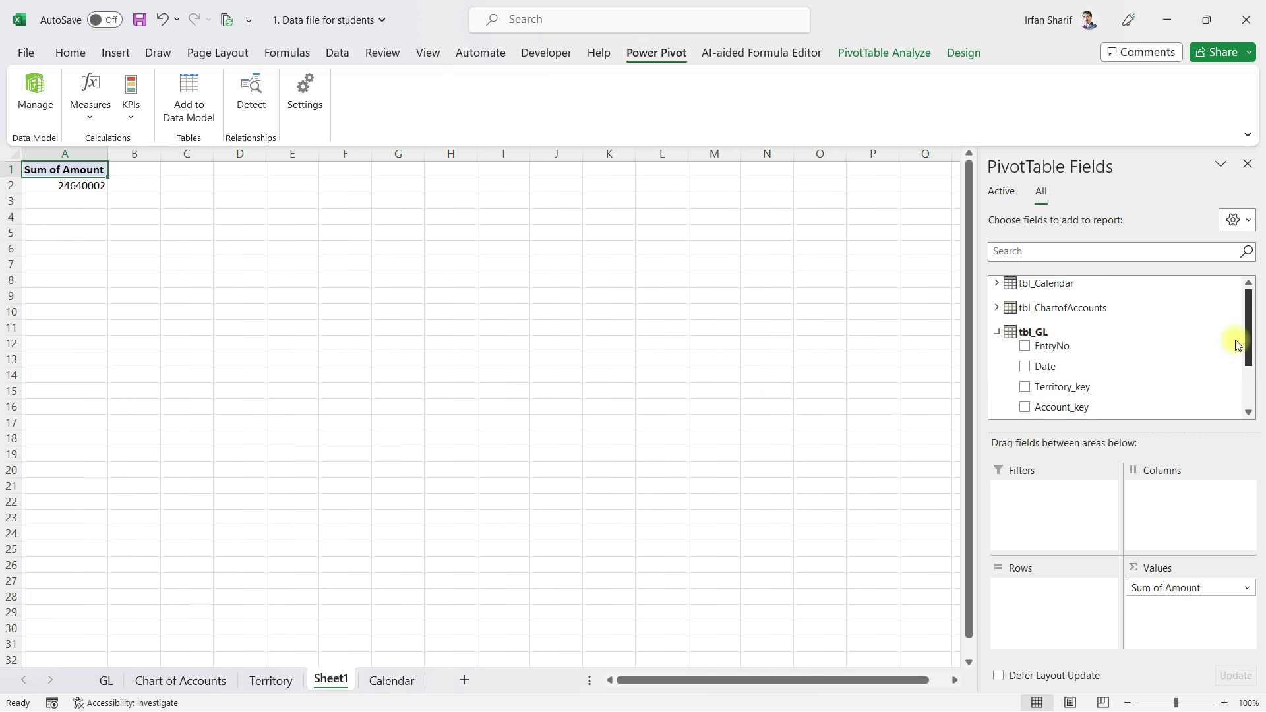
click(997, 332)
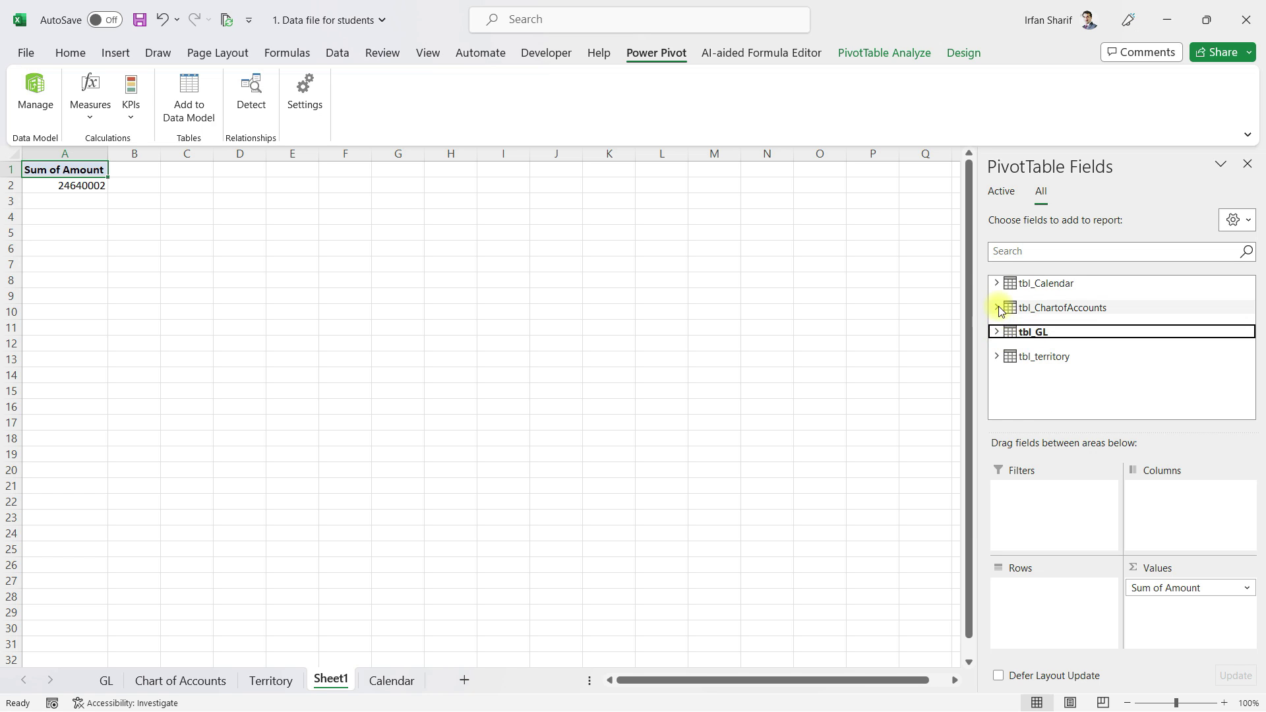
Filter the pivot by Report set to Profit and Loss, then put Class in Rows.
click(996, 308)
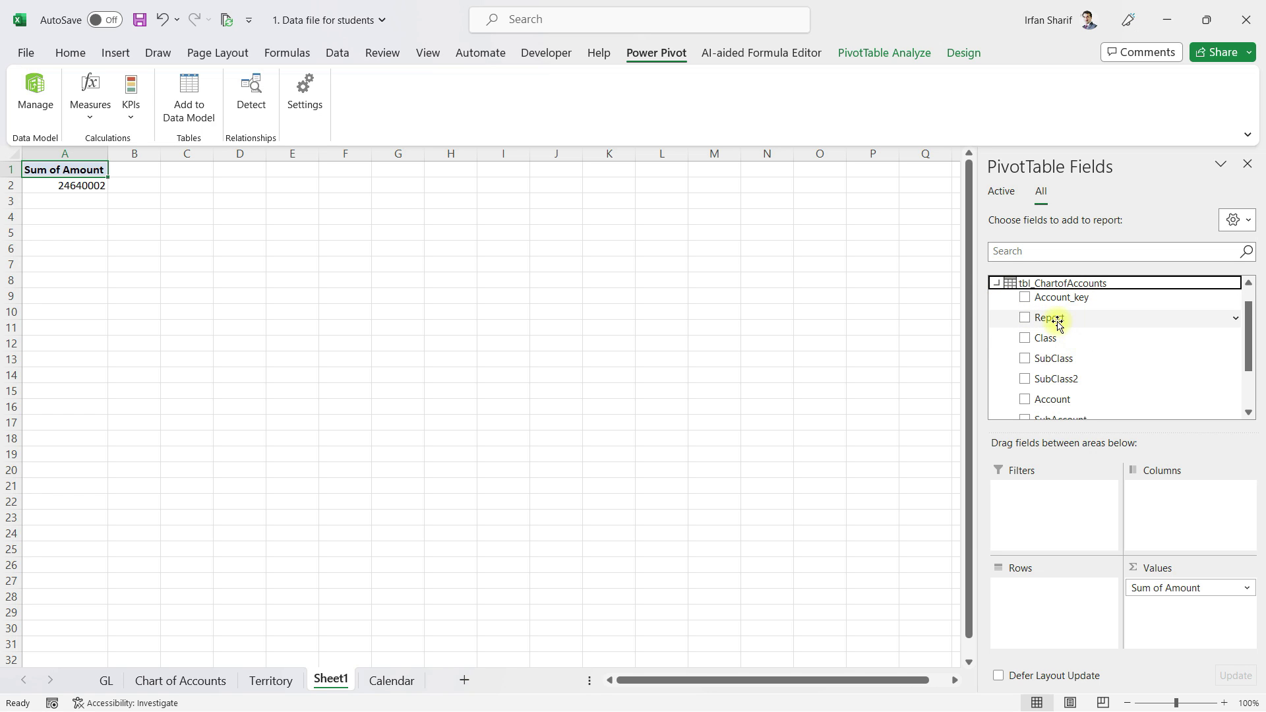
drag(1056, 321, 1048, 508)
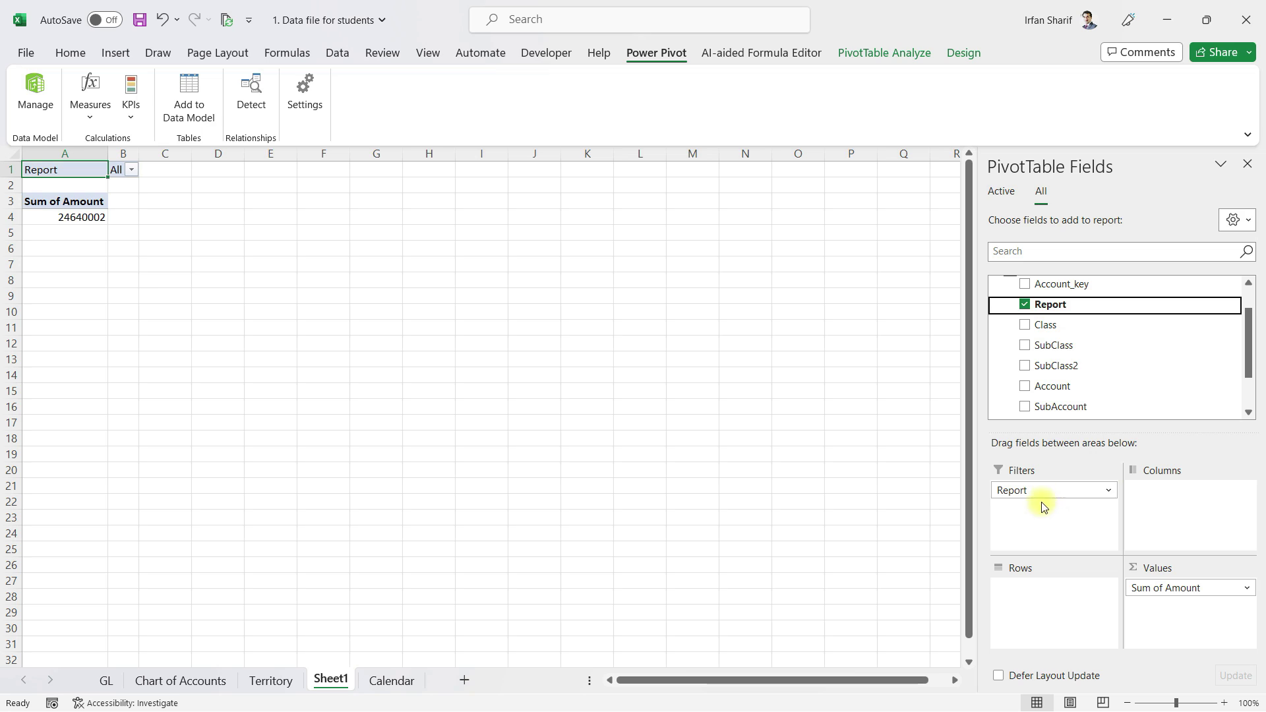
click(132, 172)
click(14, 209)
click(60, 251)
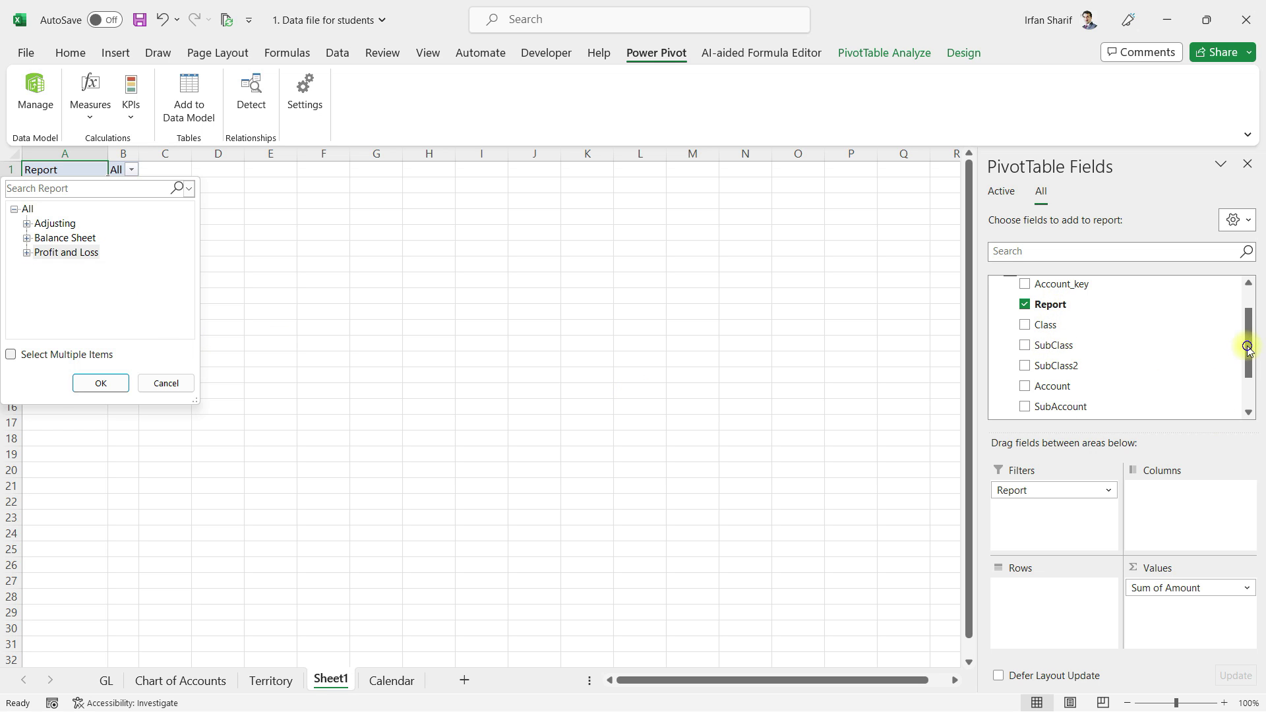
drag(1246, 347, 1246, 337)
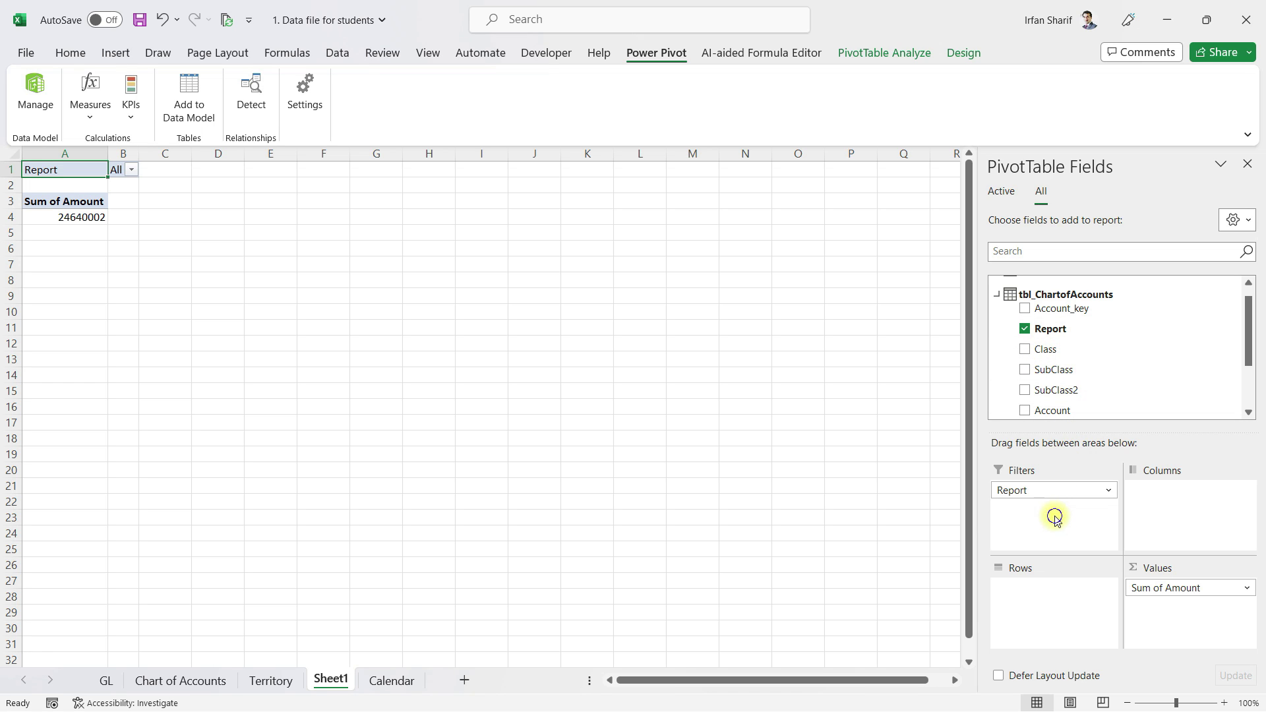
click(131, 170)
click(14, 210)
click(60, 252)
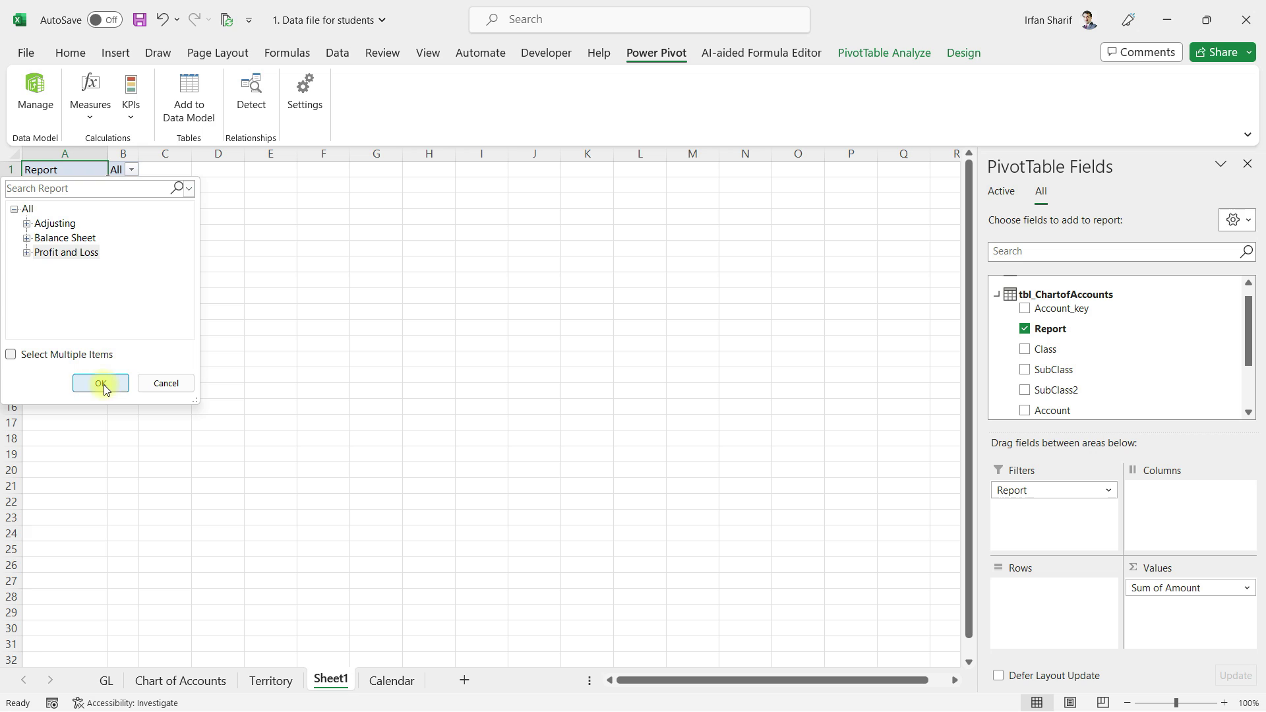
click(59, 252)
click(101, 383)
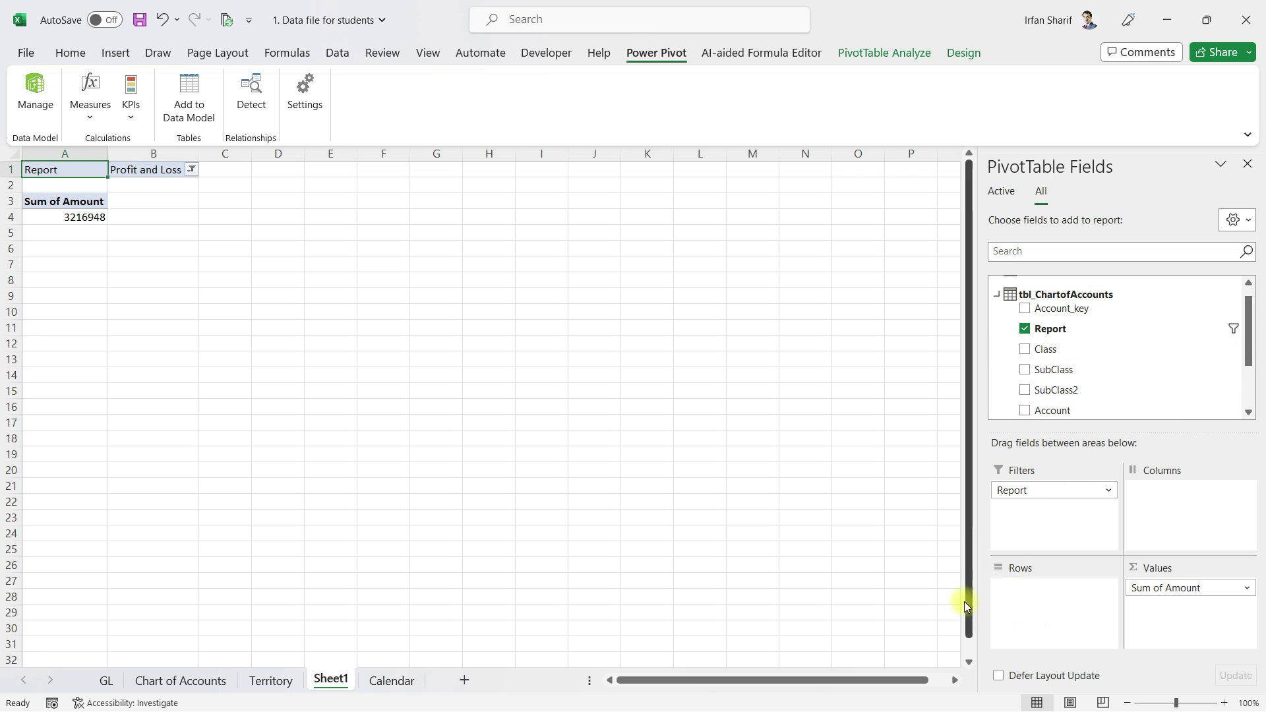
drag(1058, 354, 1061, 619)
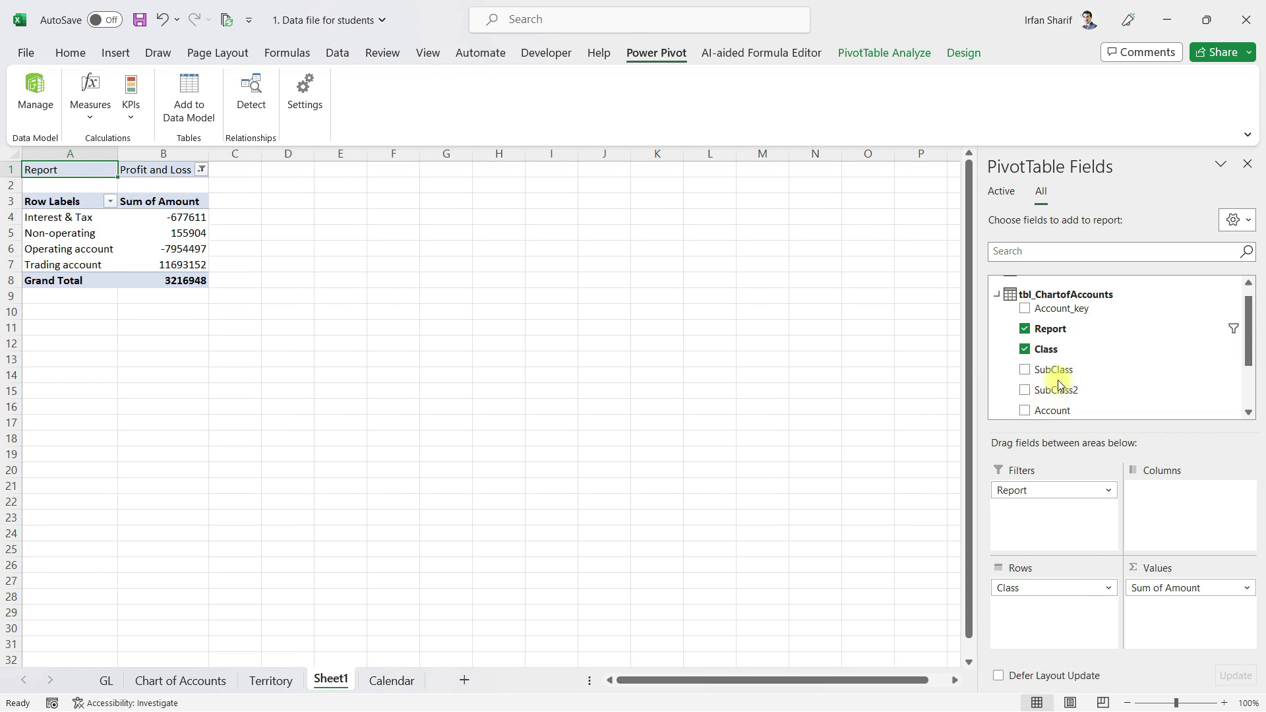
Reorder the Class rows to Trading account, Operating account, Non-operating, Interest & Tax.
click(85, 264)
click(80, 248)
click(77, 234)
click(77, 218)
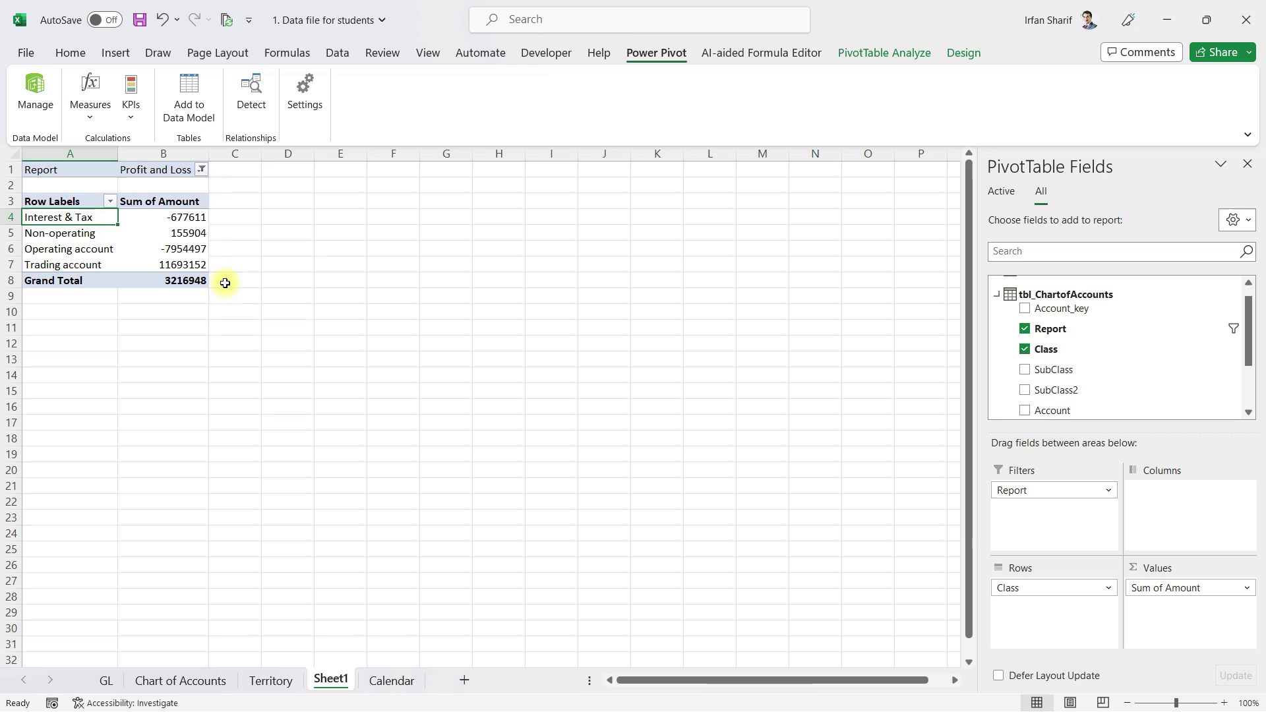
click(64, 267)
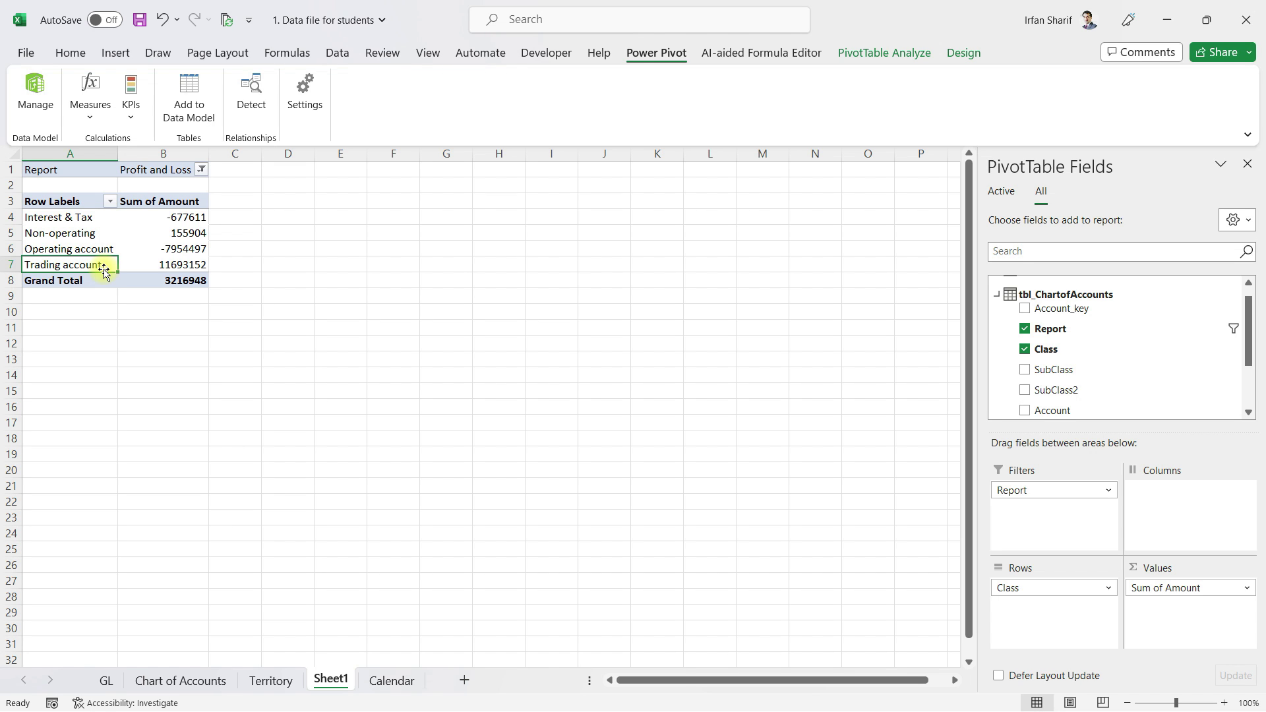
drag(103, 271, 90, 212)
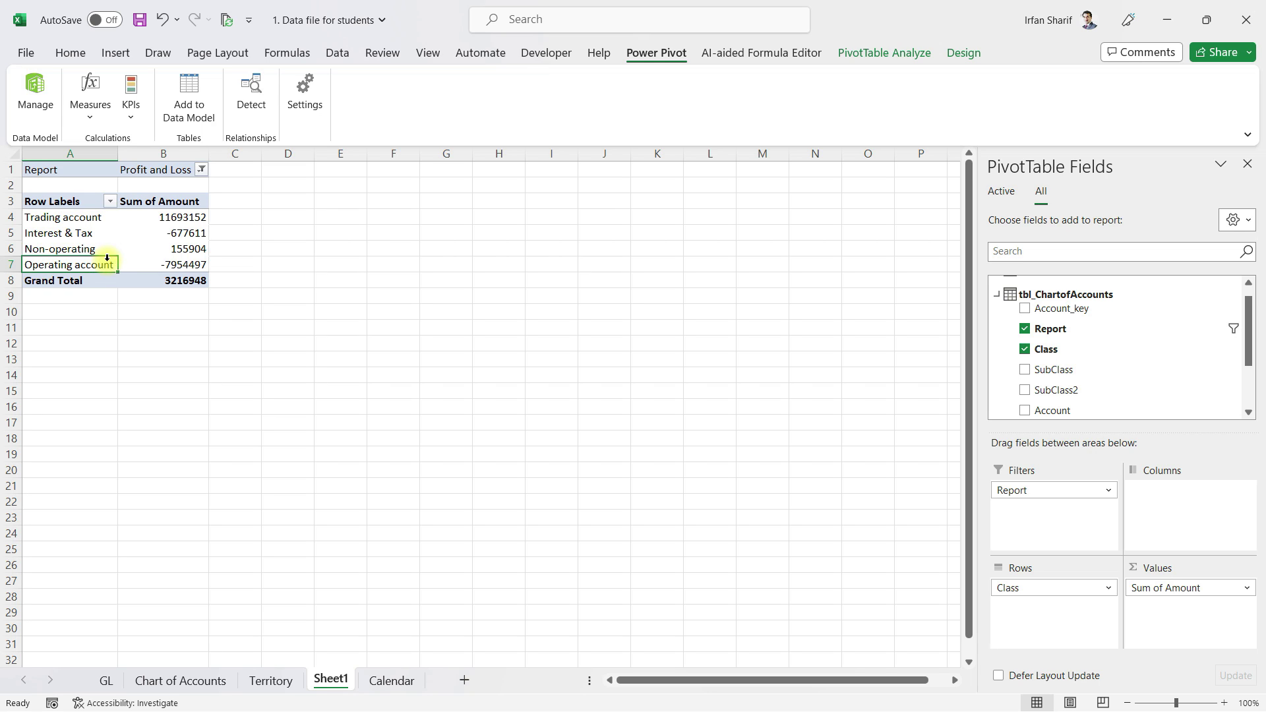
drag(110, 259, 106, 232)
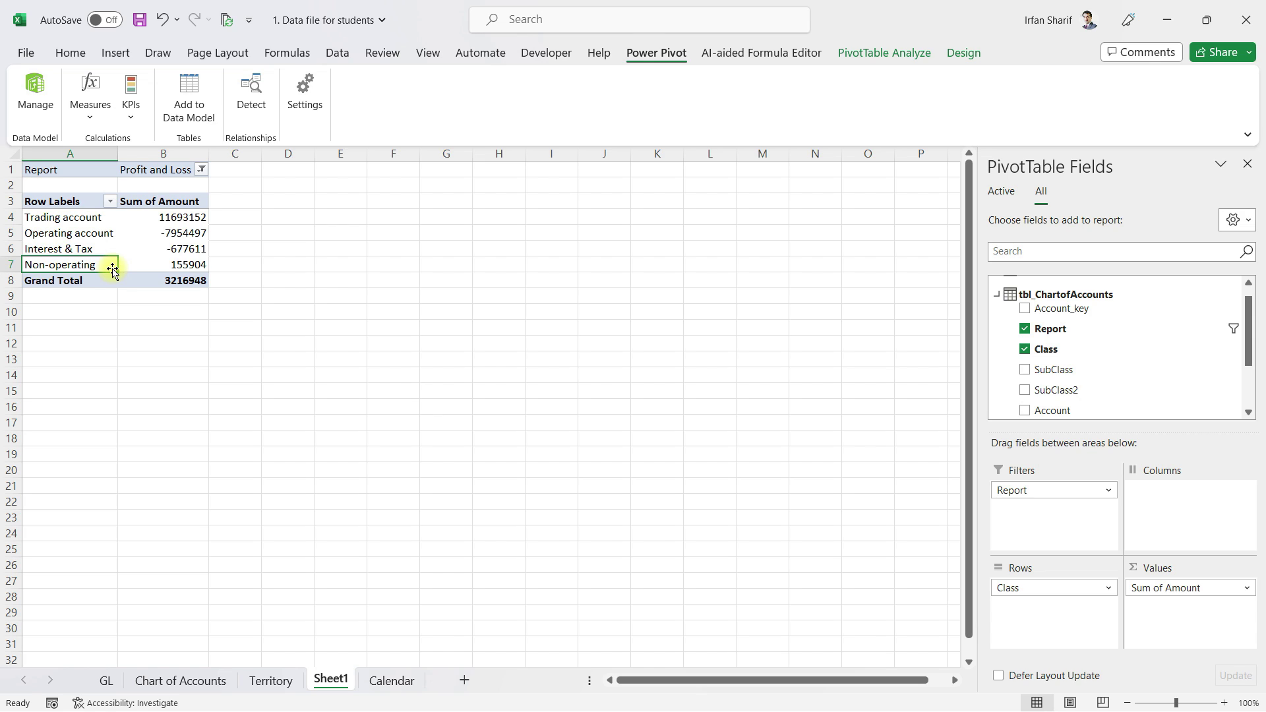
drag(113, 268, 115, 242)
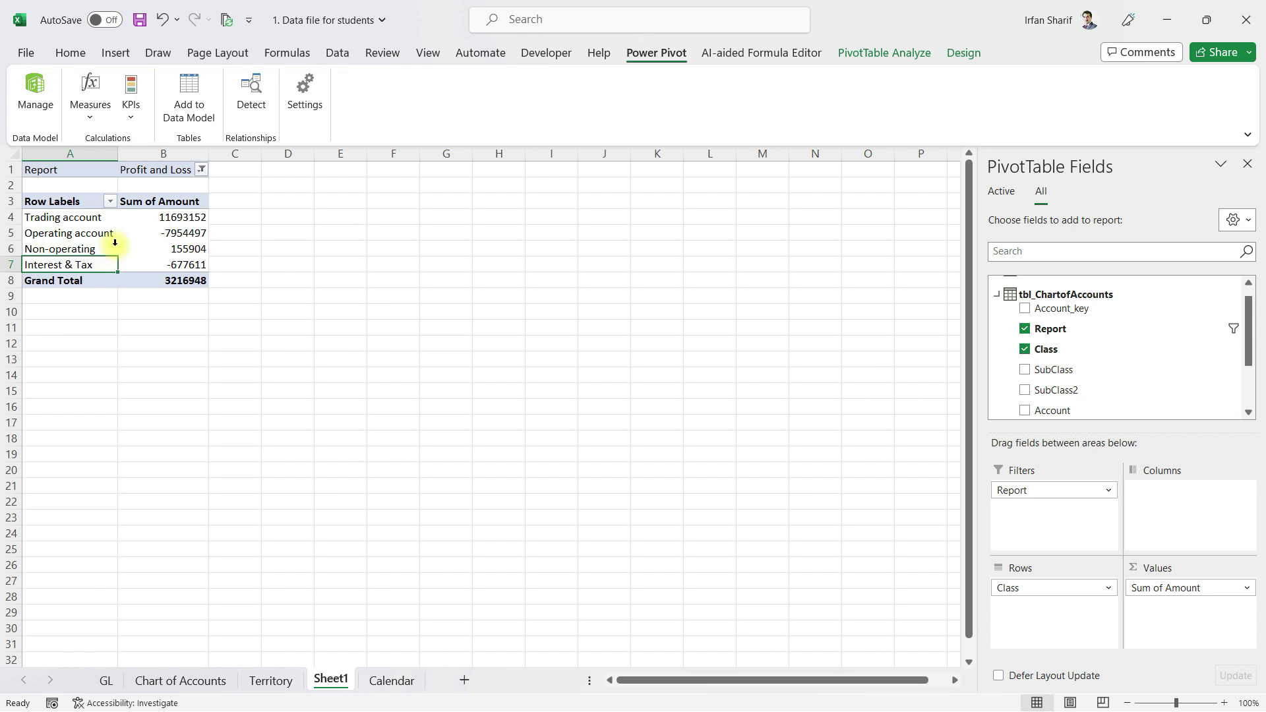
click(85, 220)
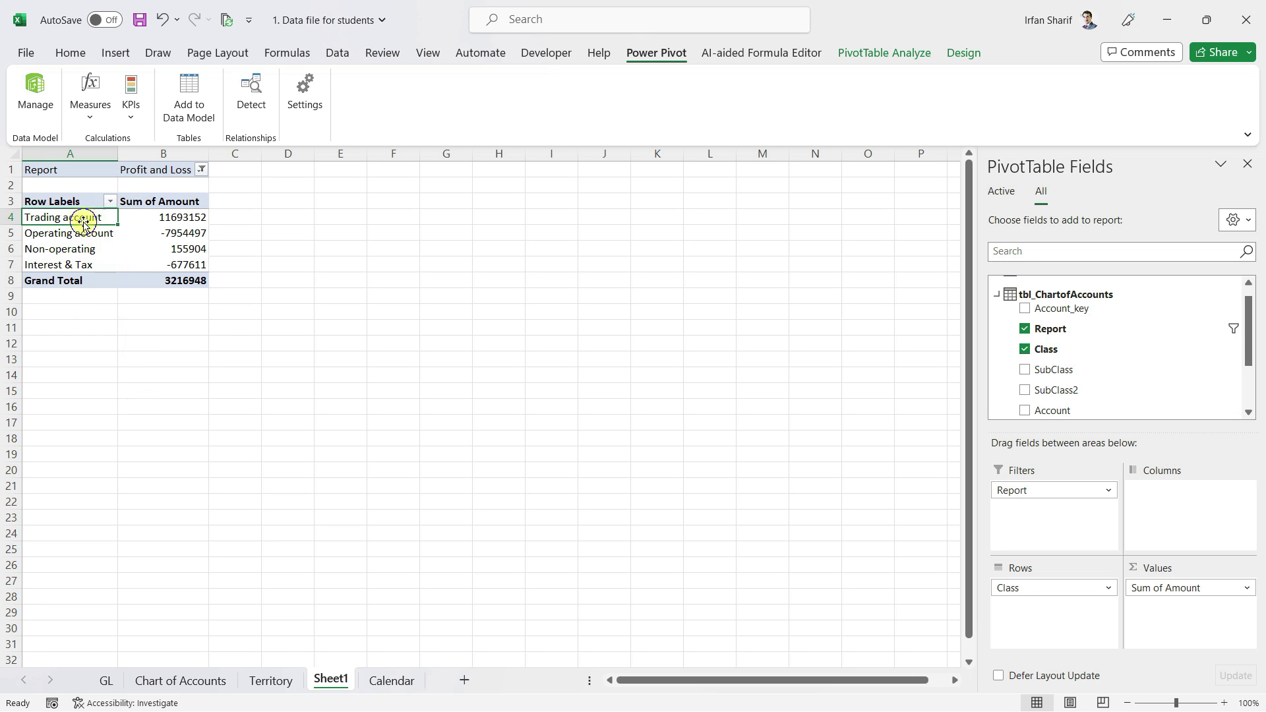
click(81, 266)
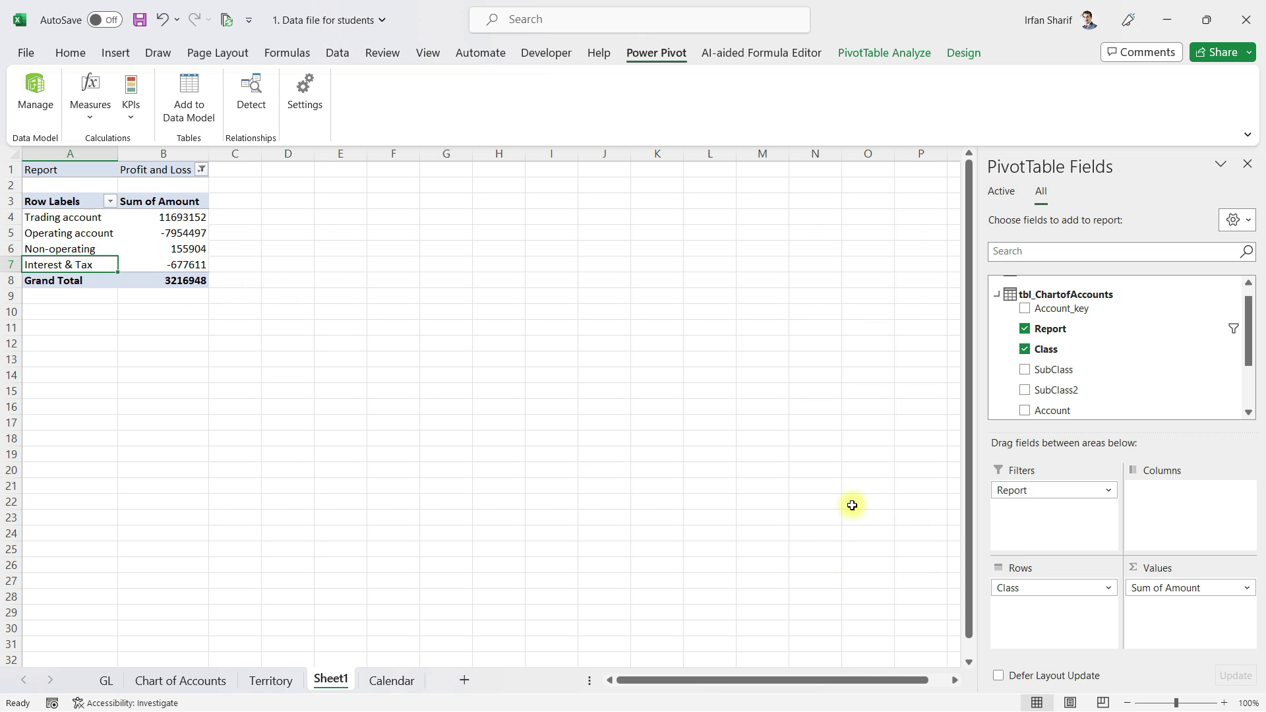
Nest SubClass under Class in Rows and move Sales above Cost of Sales.
drag(1064, 372, 1057, 610)
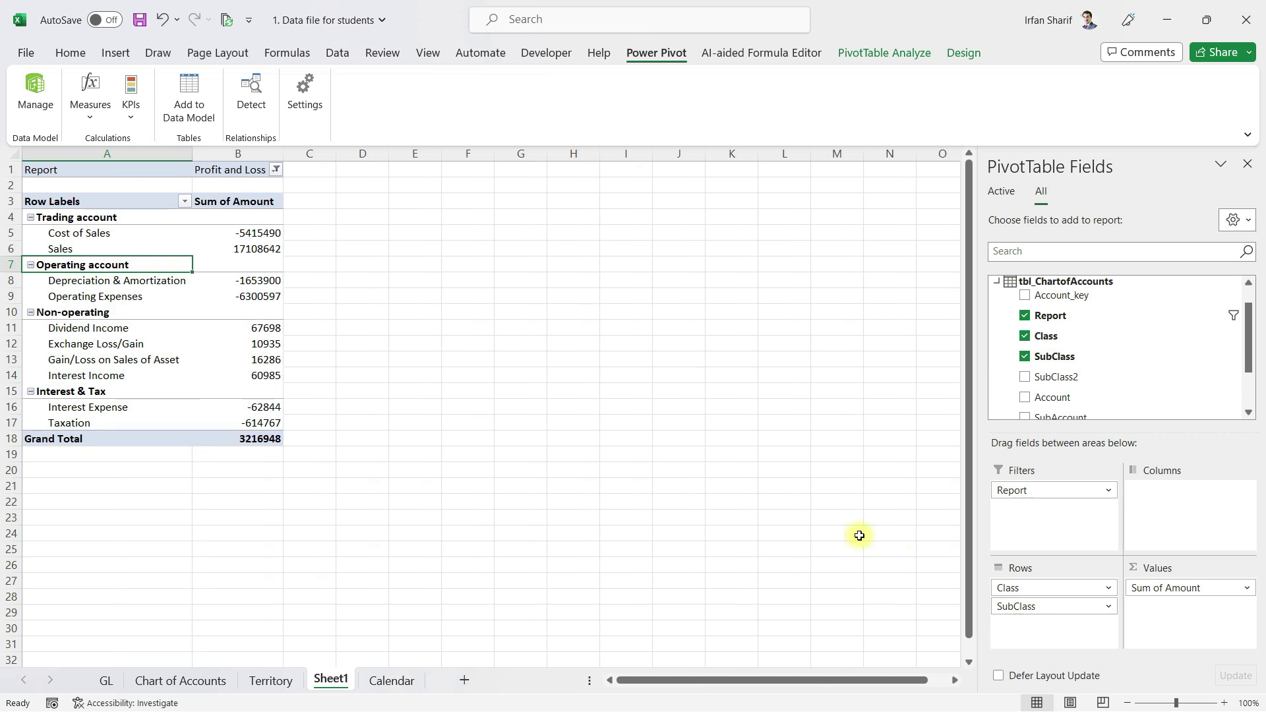
click(121, 247)
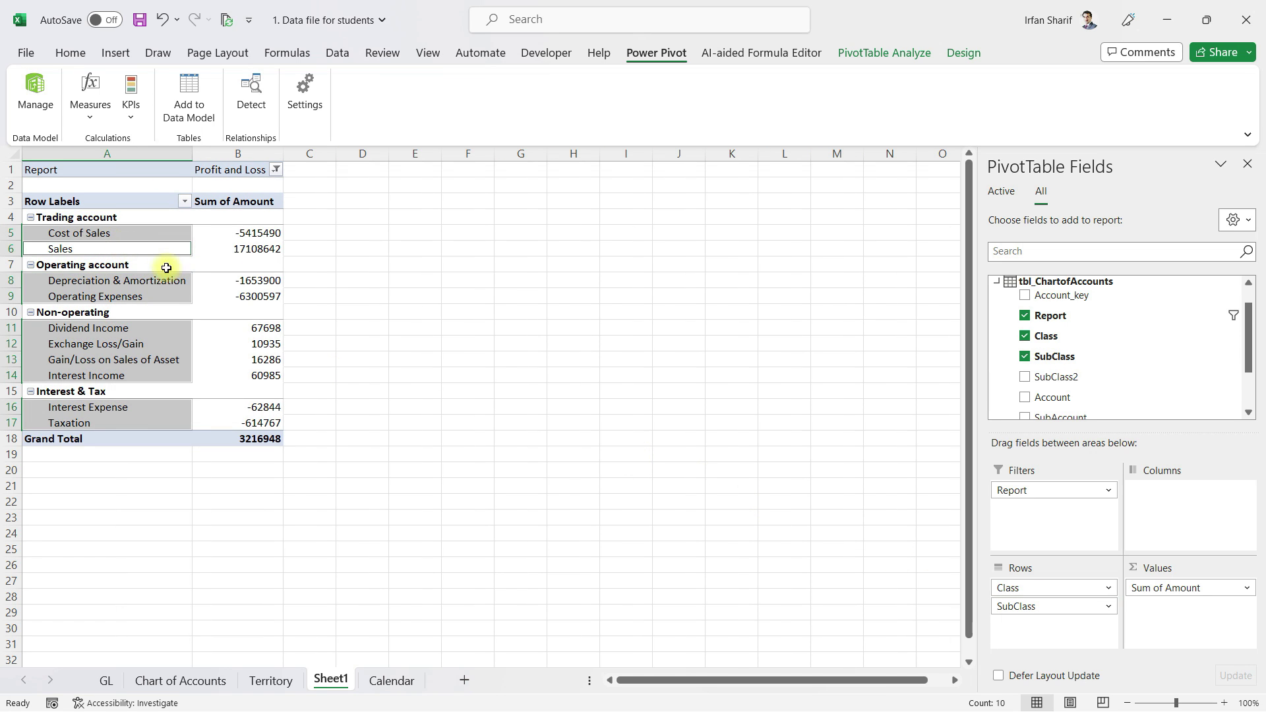
click(145, 253)
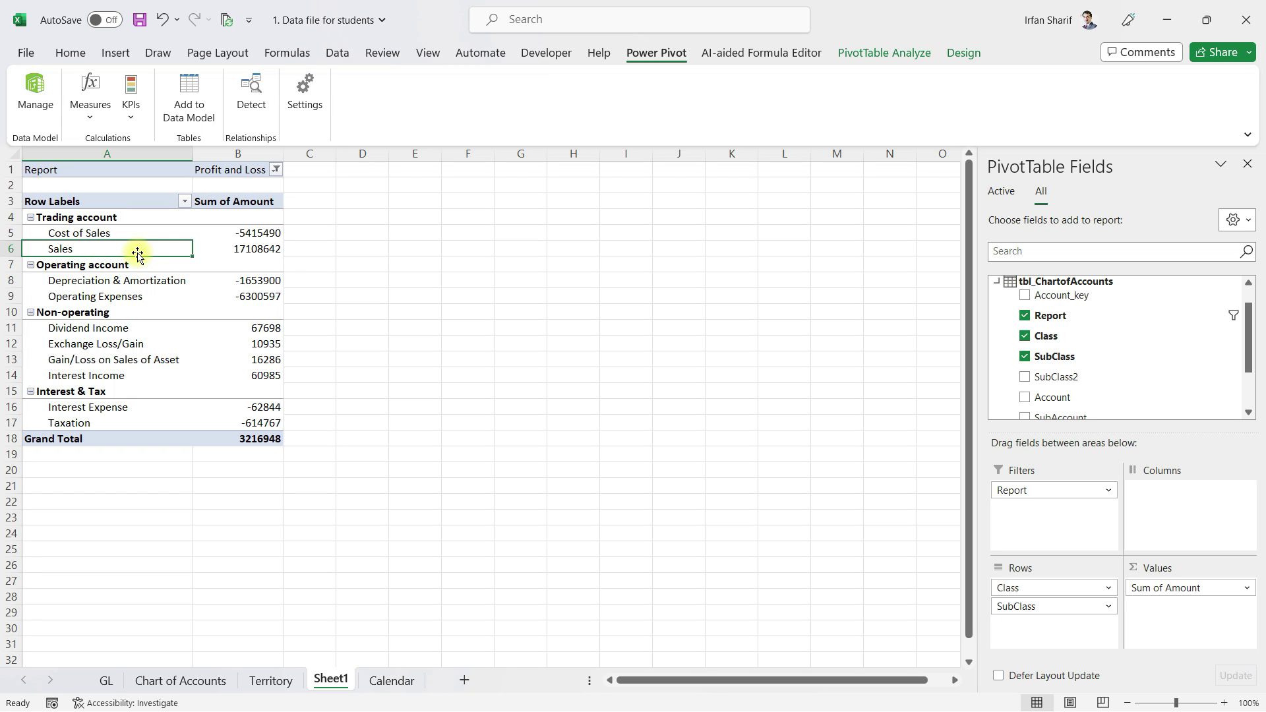
drag(137, 254, 135, 232)
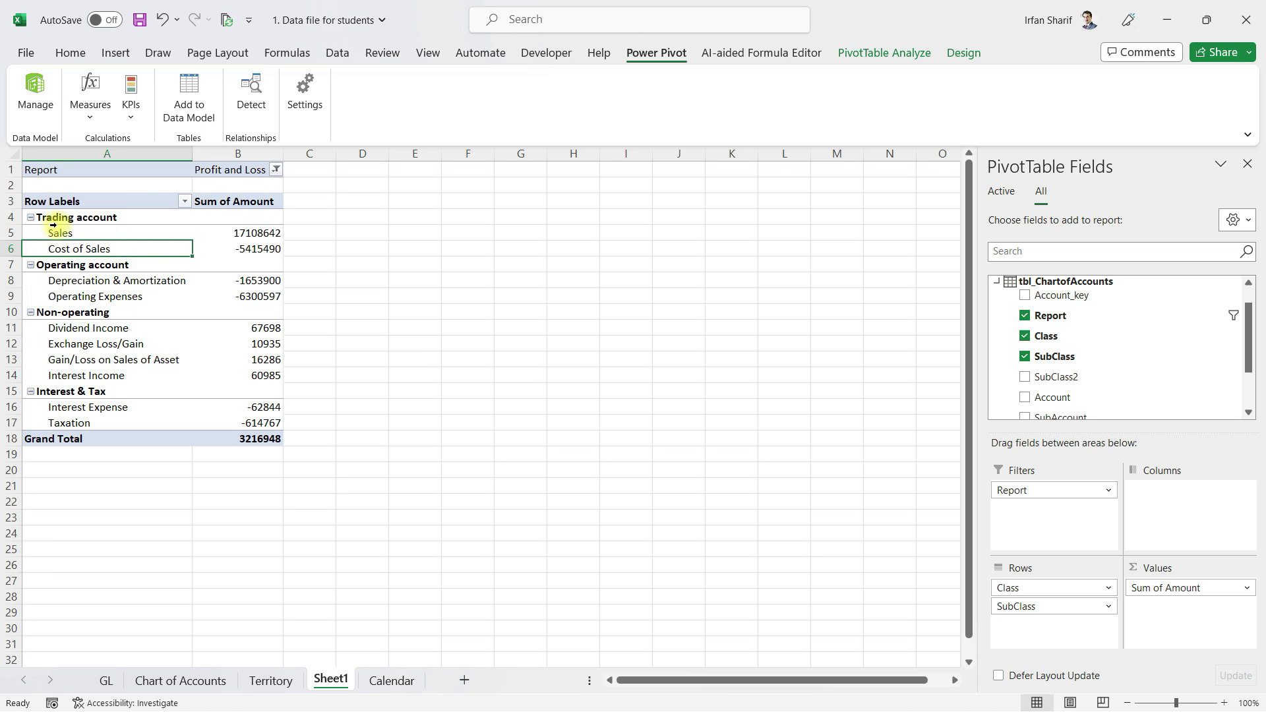
Move Operating Expenses above Depreciation & Amortization and nest SubClass2 under SubClass.
click(170, 302)
drag(172, 302, 165, 281)
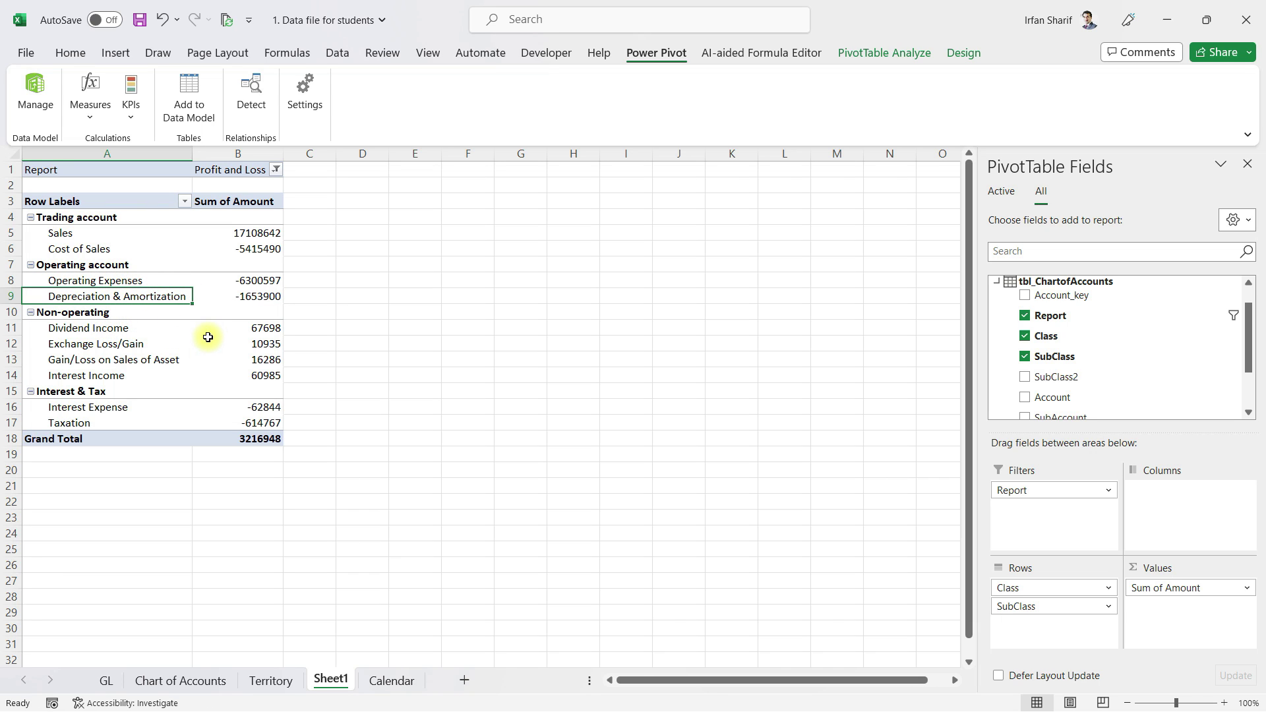
click(132, 283)
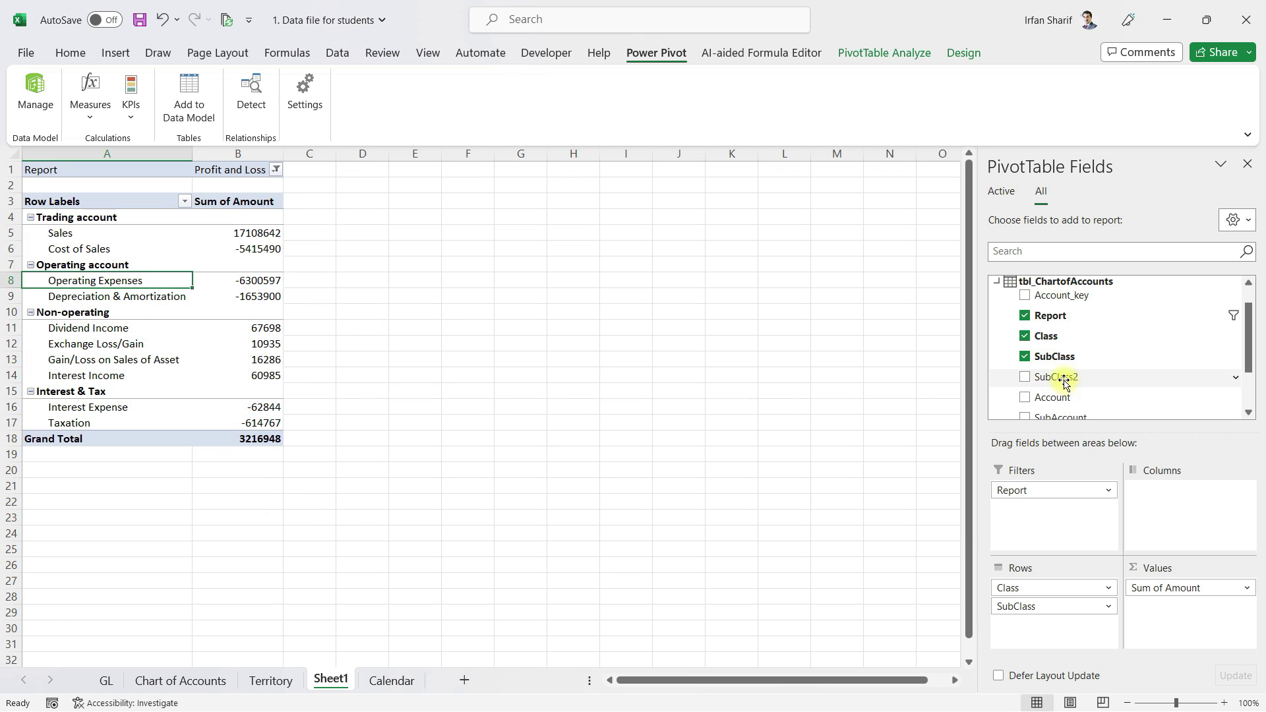
drag(1063, 378, 1061, 628)
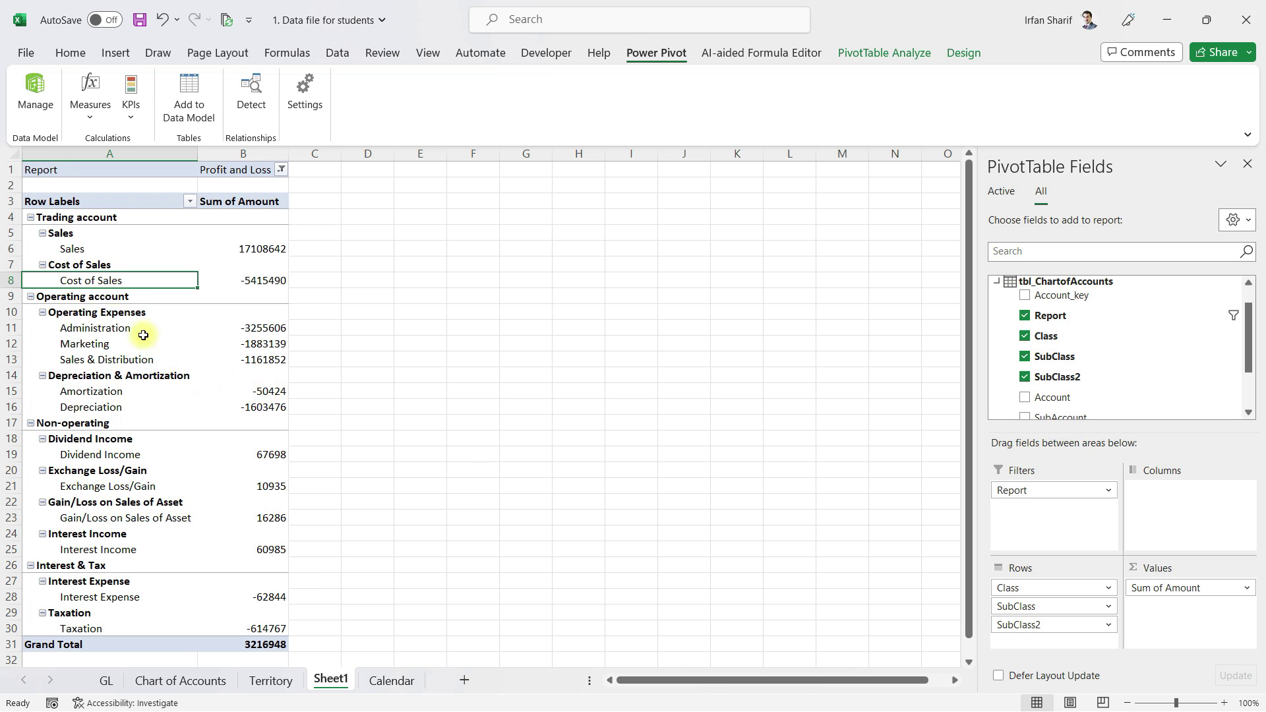
Collapse Sales, Cost of Sales, Dividend Income, Exchange Loss/Gain, Gain/Loss, Interest Income, Interest Expense and Taxation to subtotals.
click(42, 234)
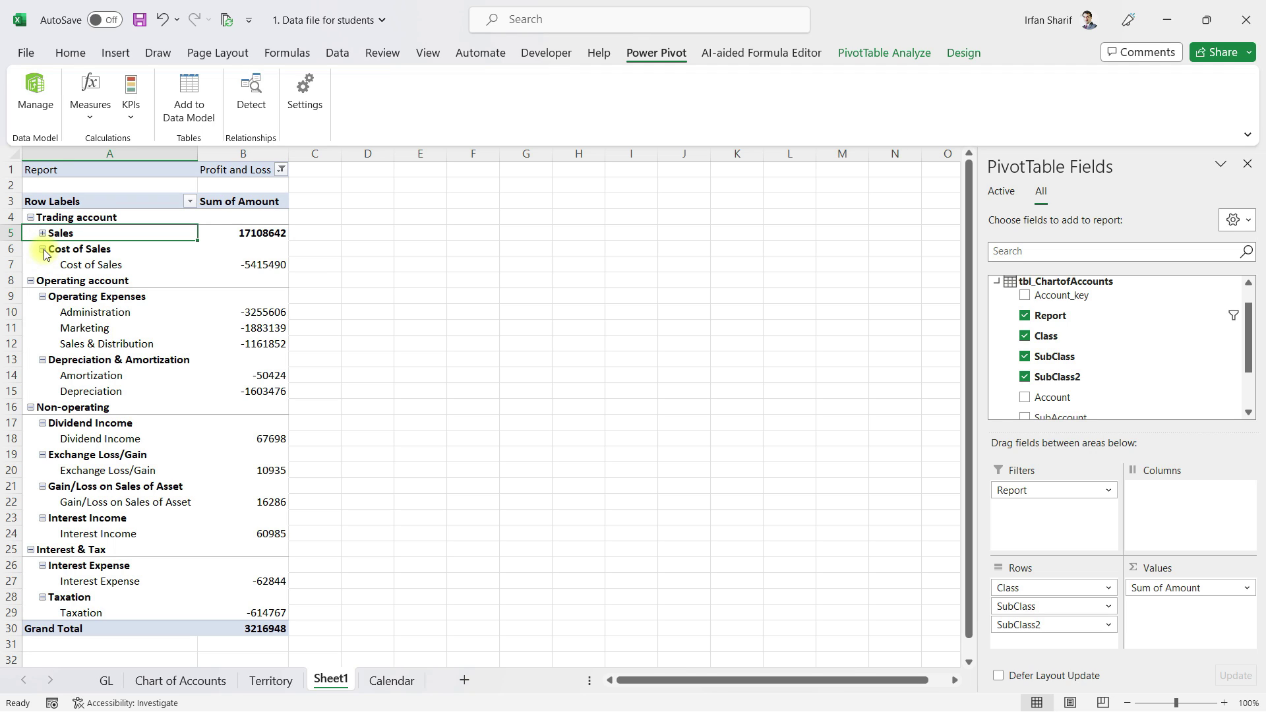
click(42, 250)
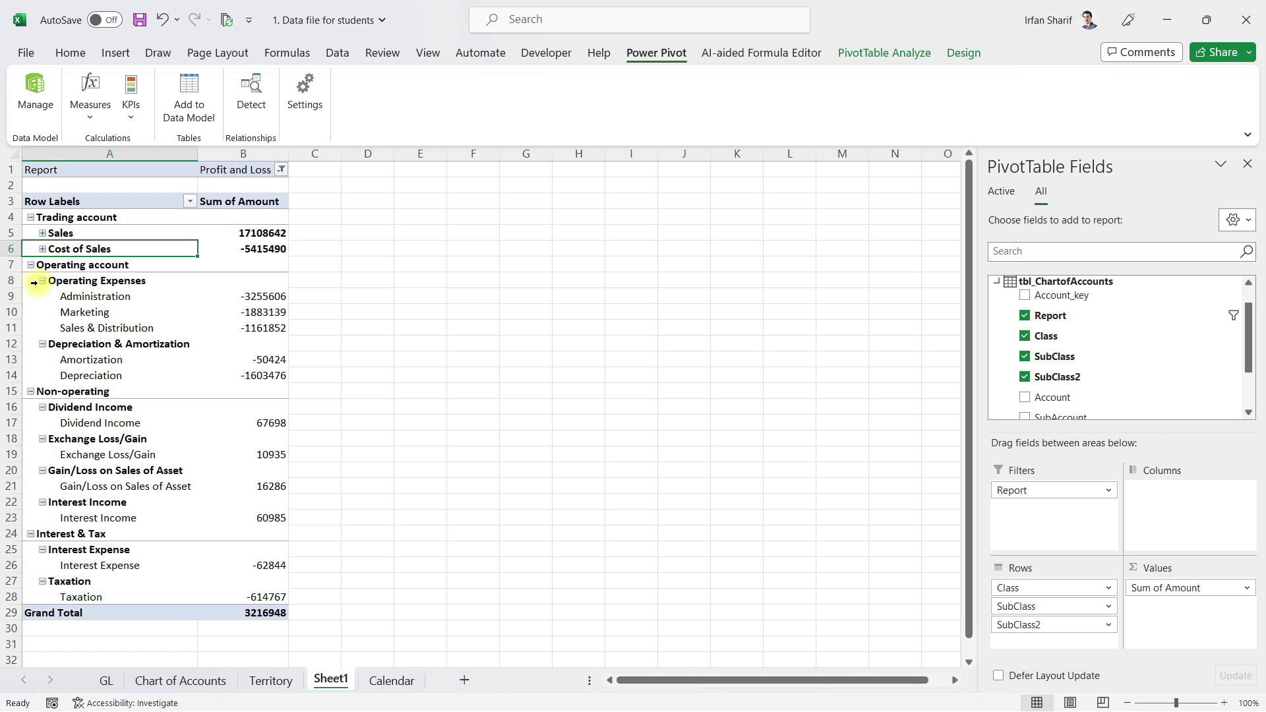
click(40, 408)
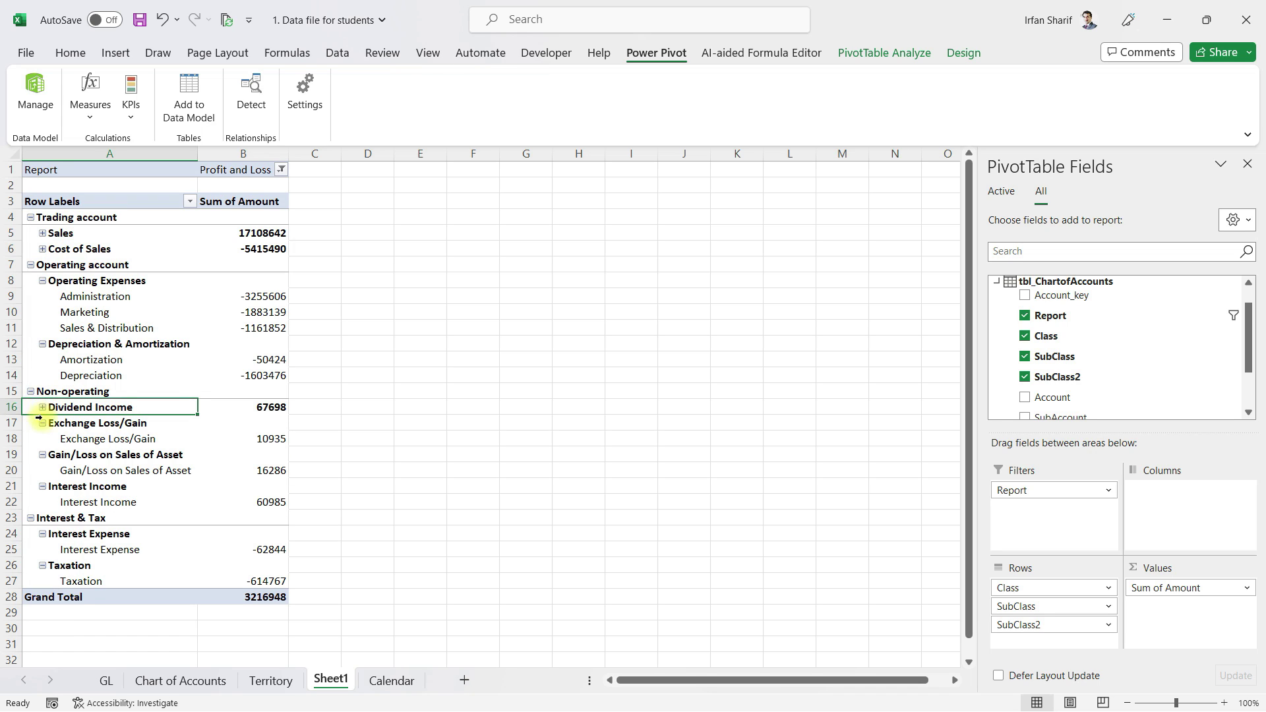
click(42, 424)
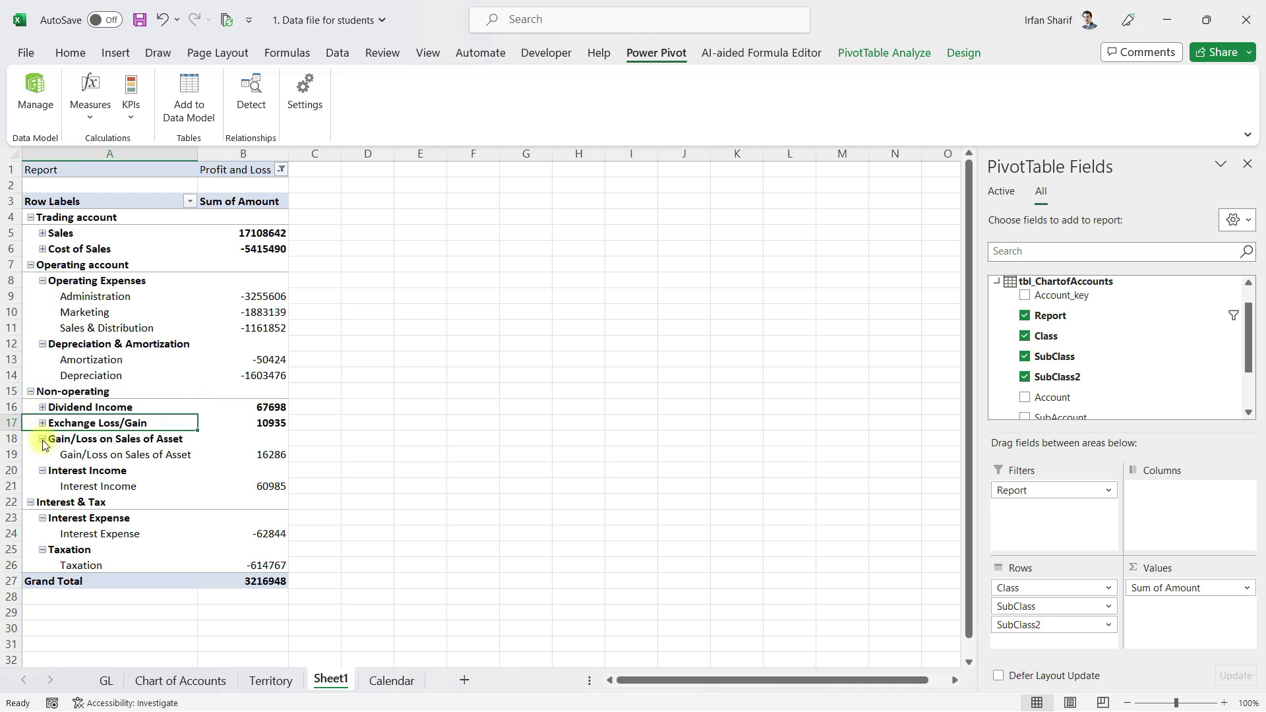
click(42, 440)
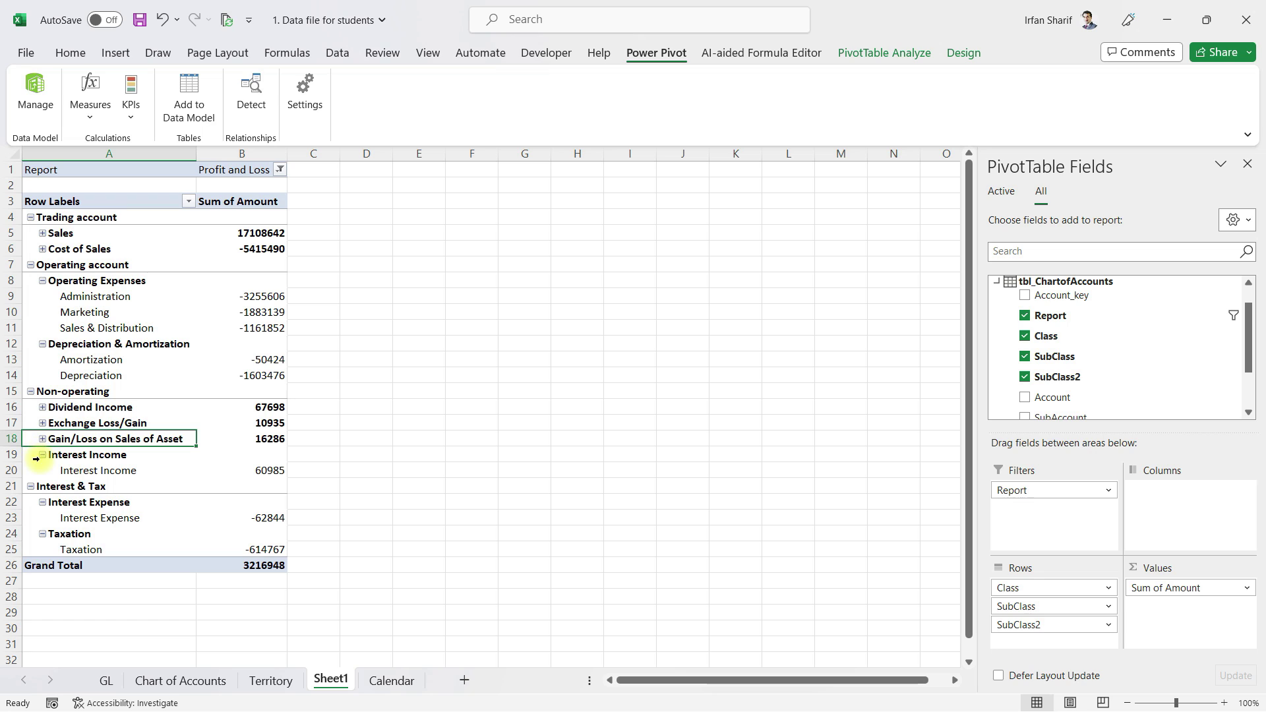
click(43, 456)
click(42, 487)
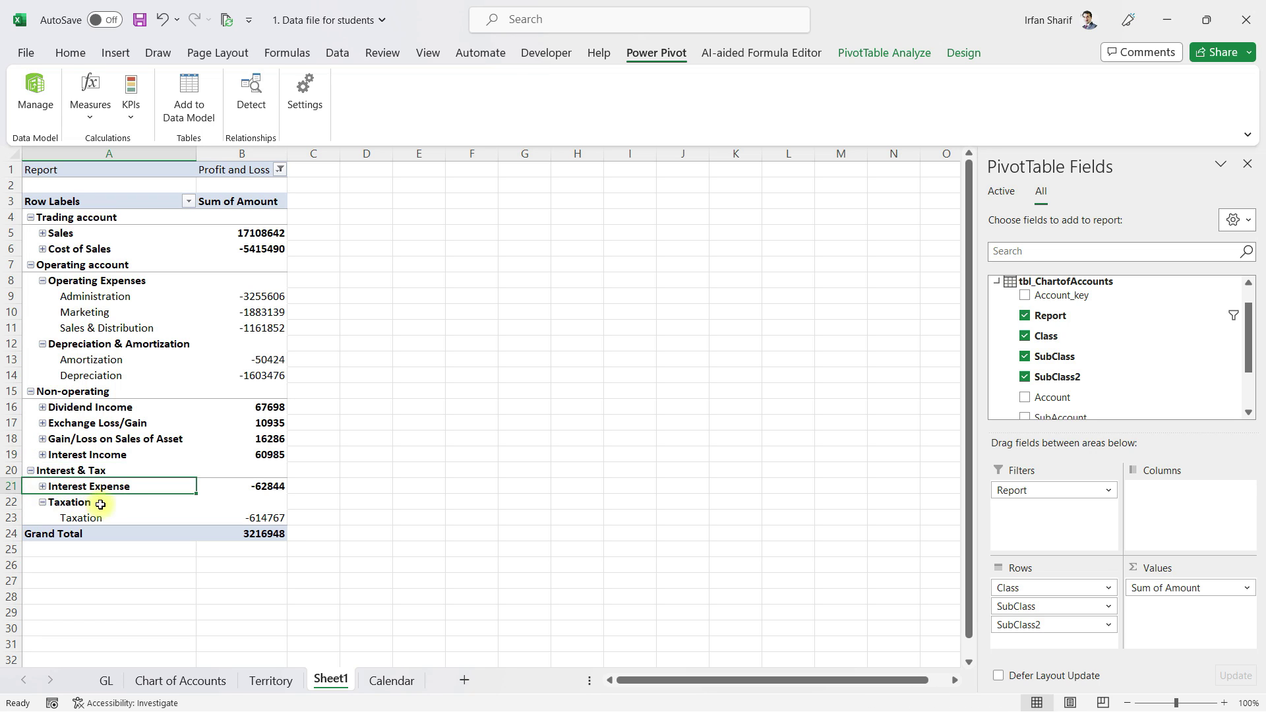
click(42, 503)
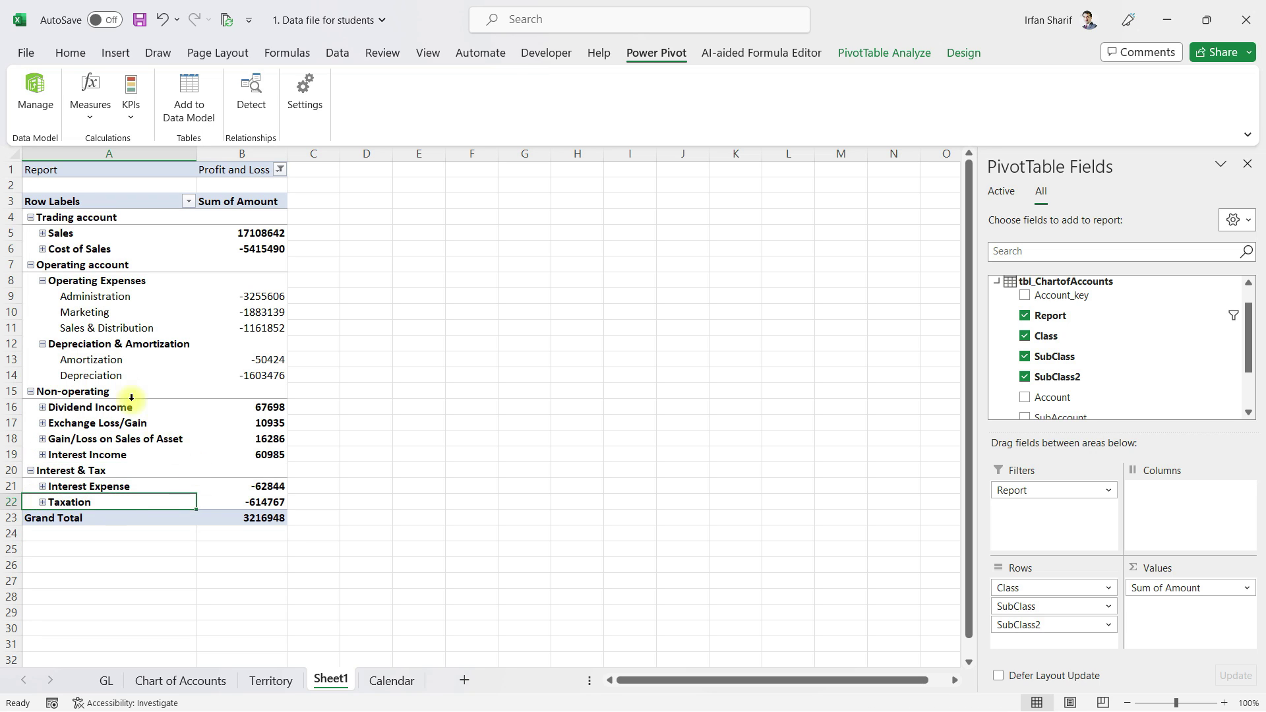
Add the Account field as a fourth row level beneath SubClass2.
click(85, 312)
click(124, 298)
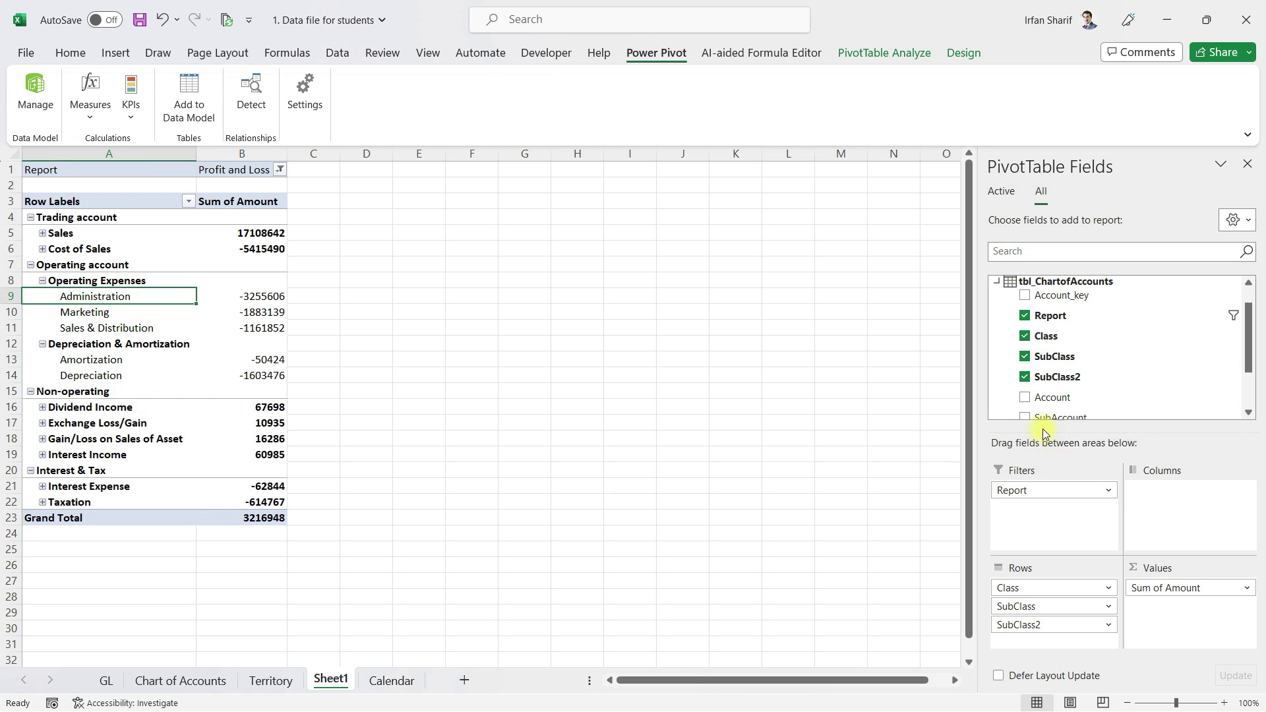
drag(1052, 397, 1058, 639)
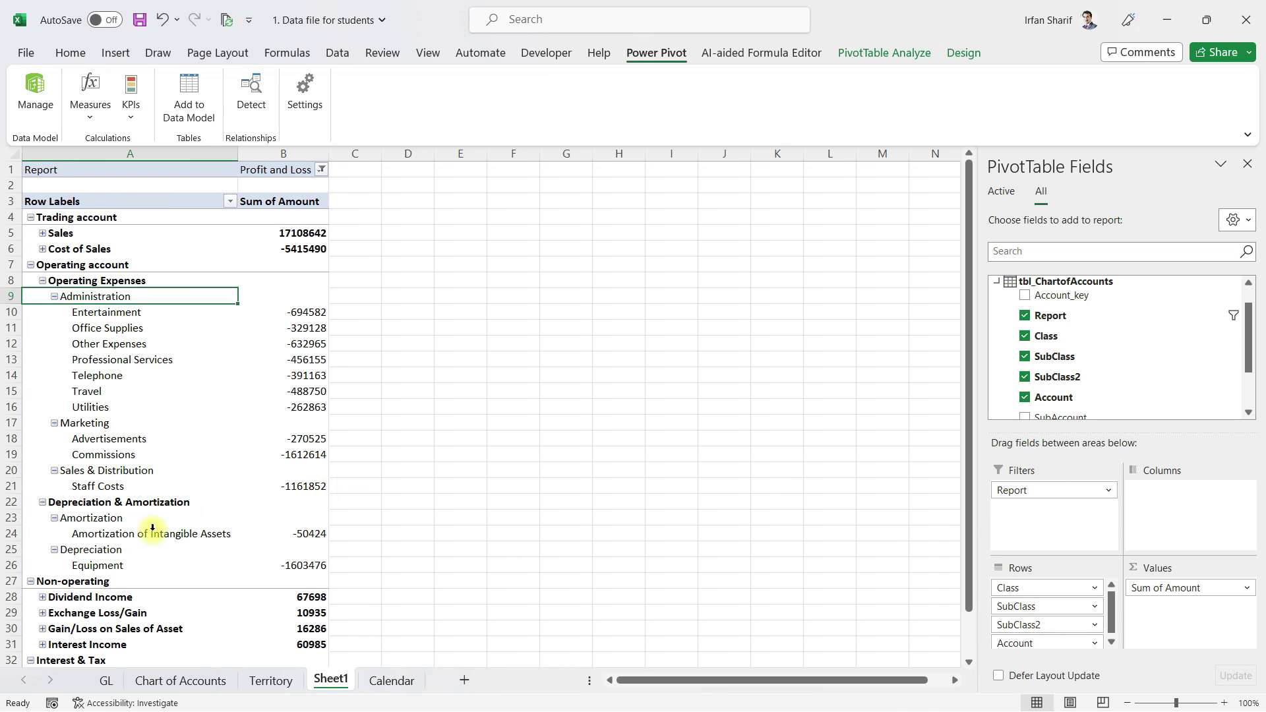
Order Depreciation above Amortization and collapse Depreciation, Amortization and Sales & Distribution to subtotals.
click(55, 518)
click(54, 534)
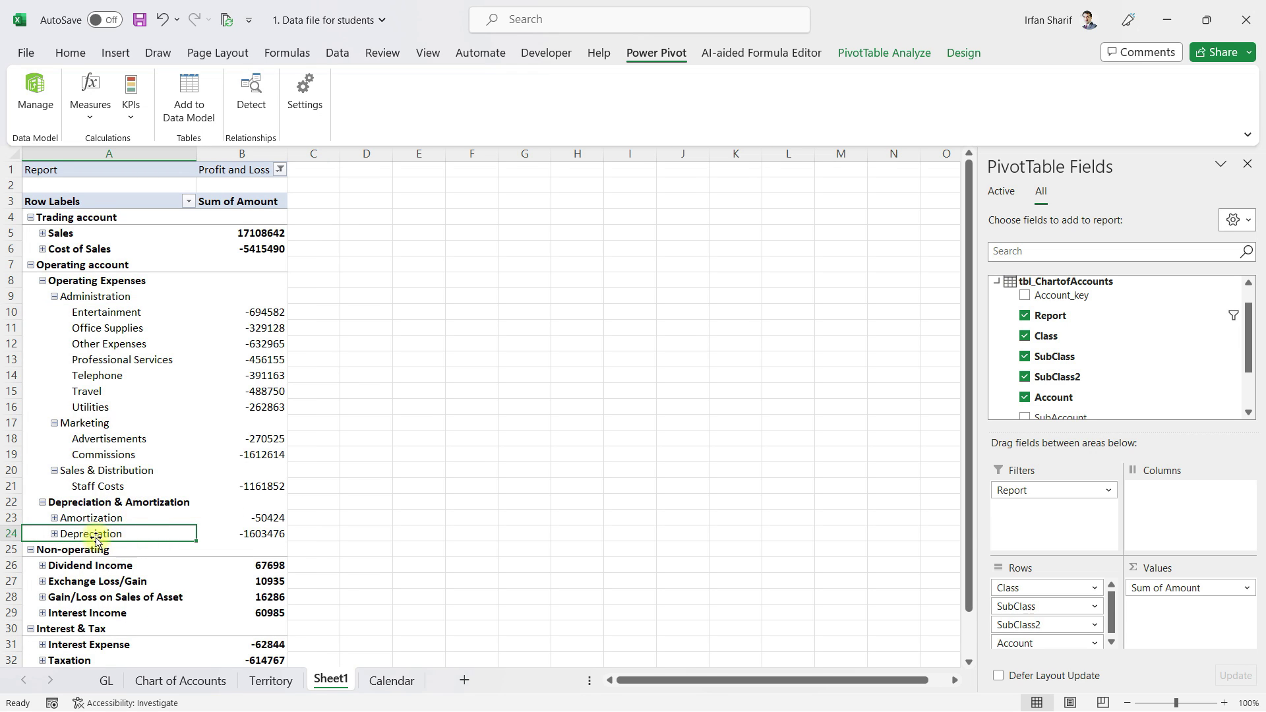
drag(147, 537, 137, 509)
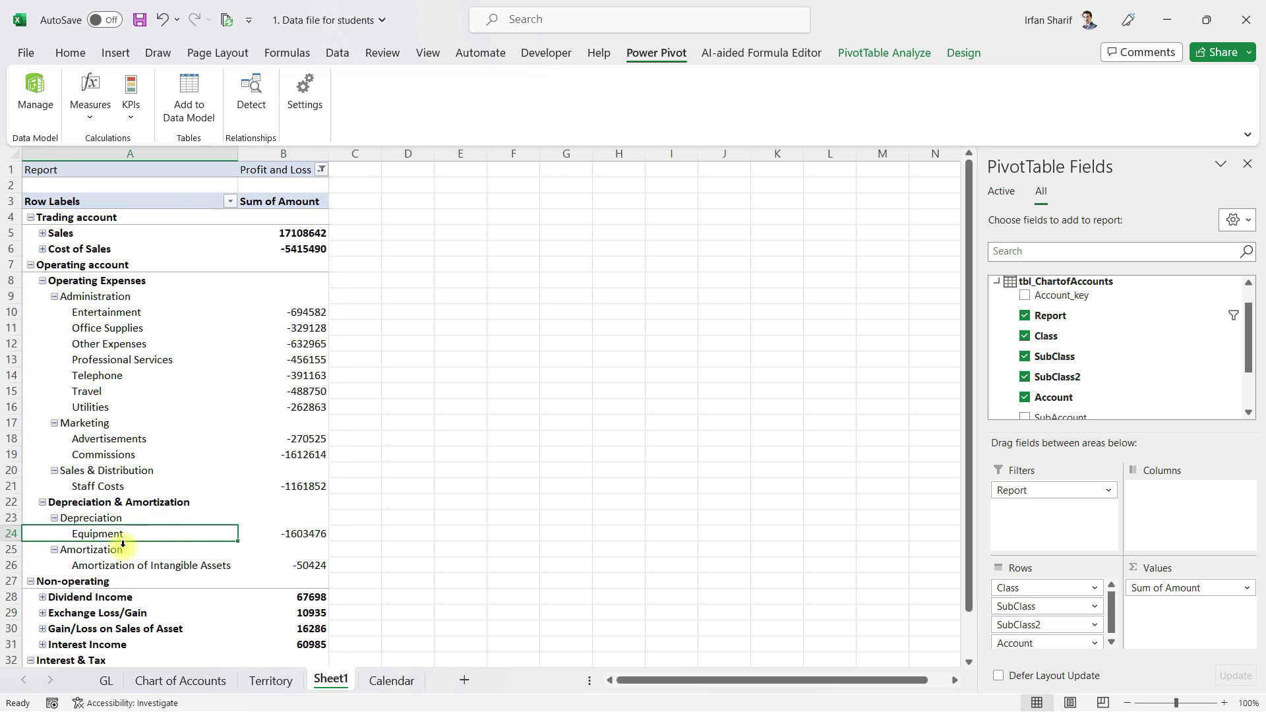
click(55, 549)
click(54, 518)
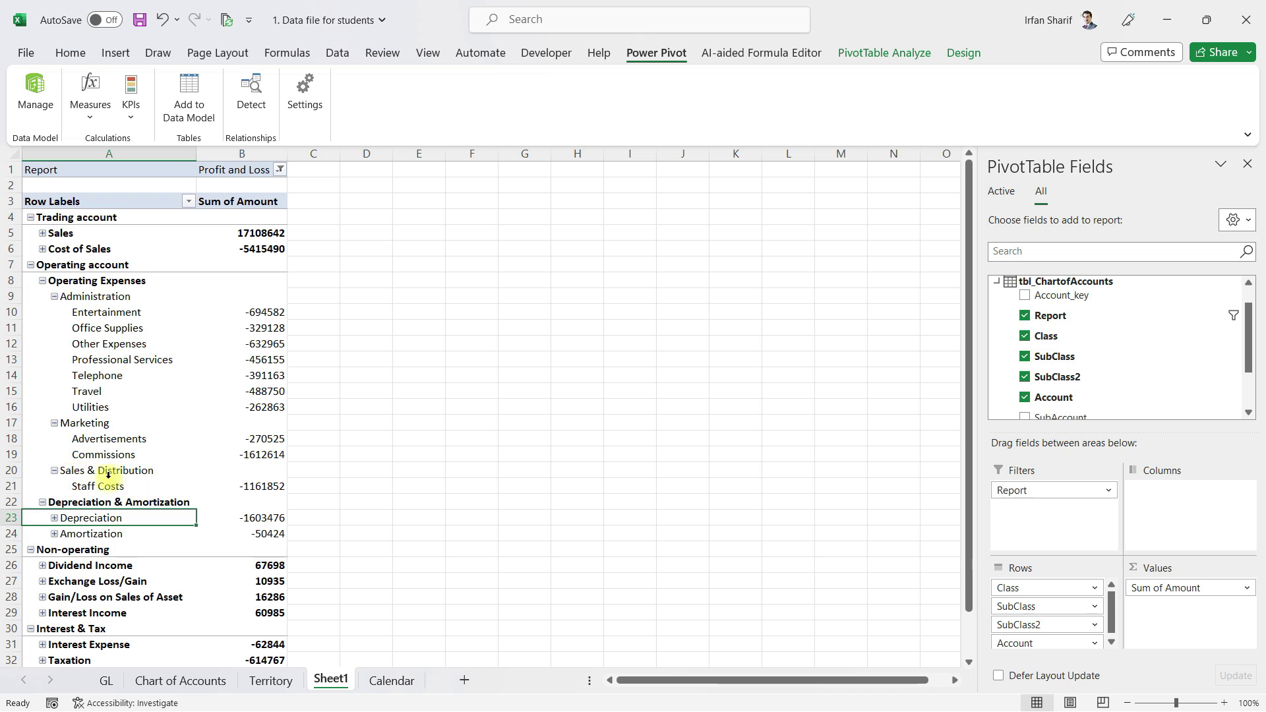
click(55, 471)
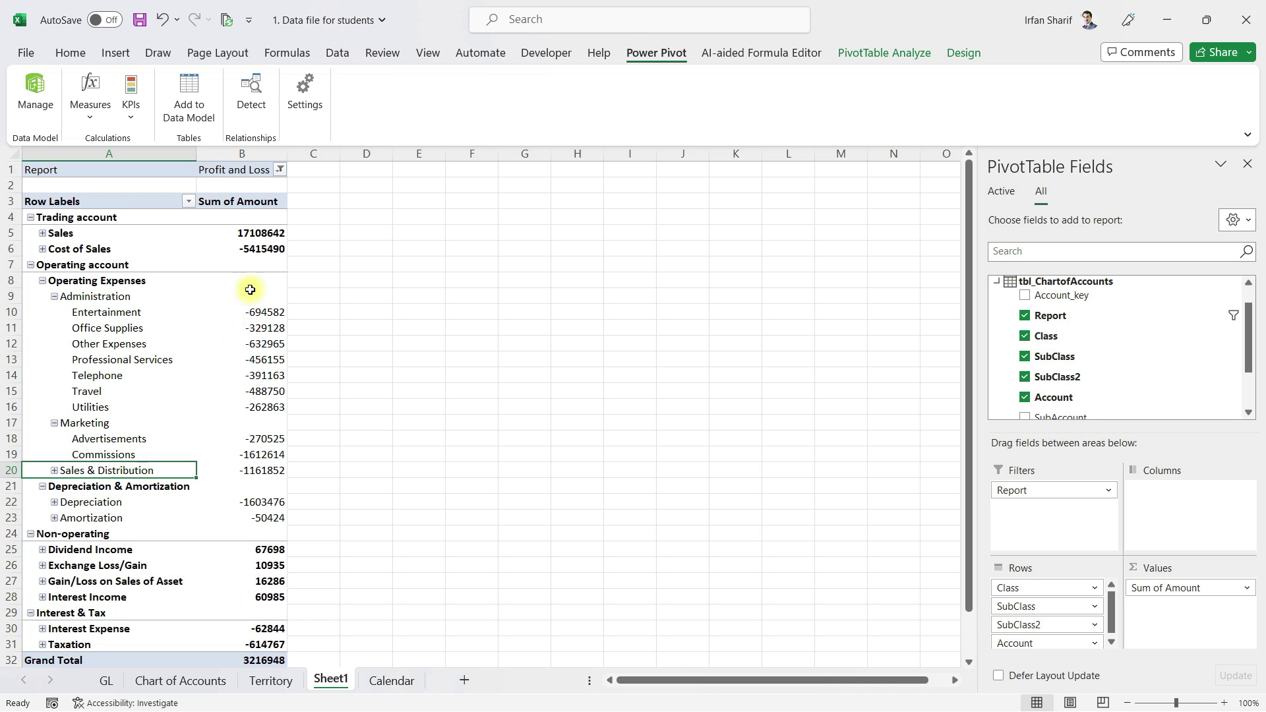
click(267, 234)
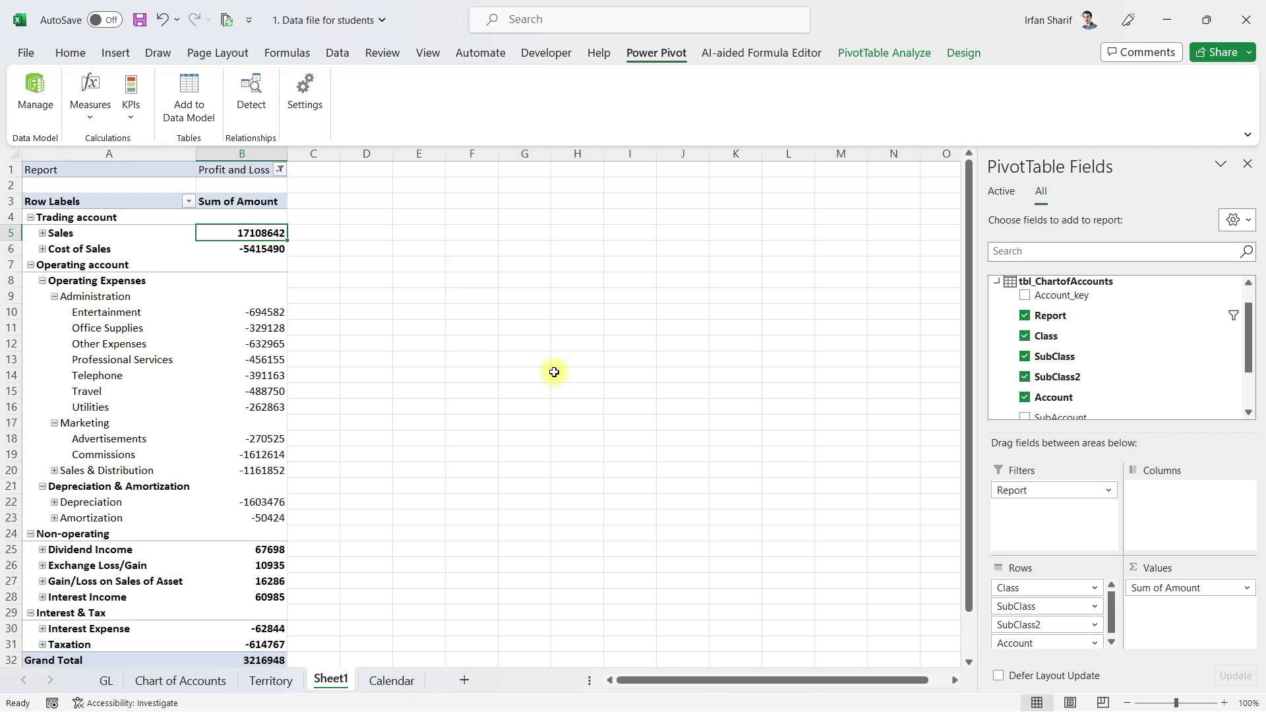
drag(1247, 319, 1246, 339)
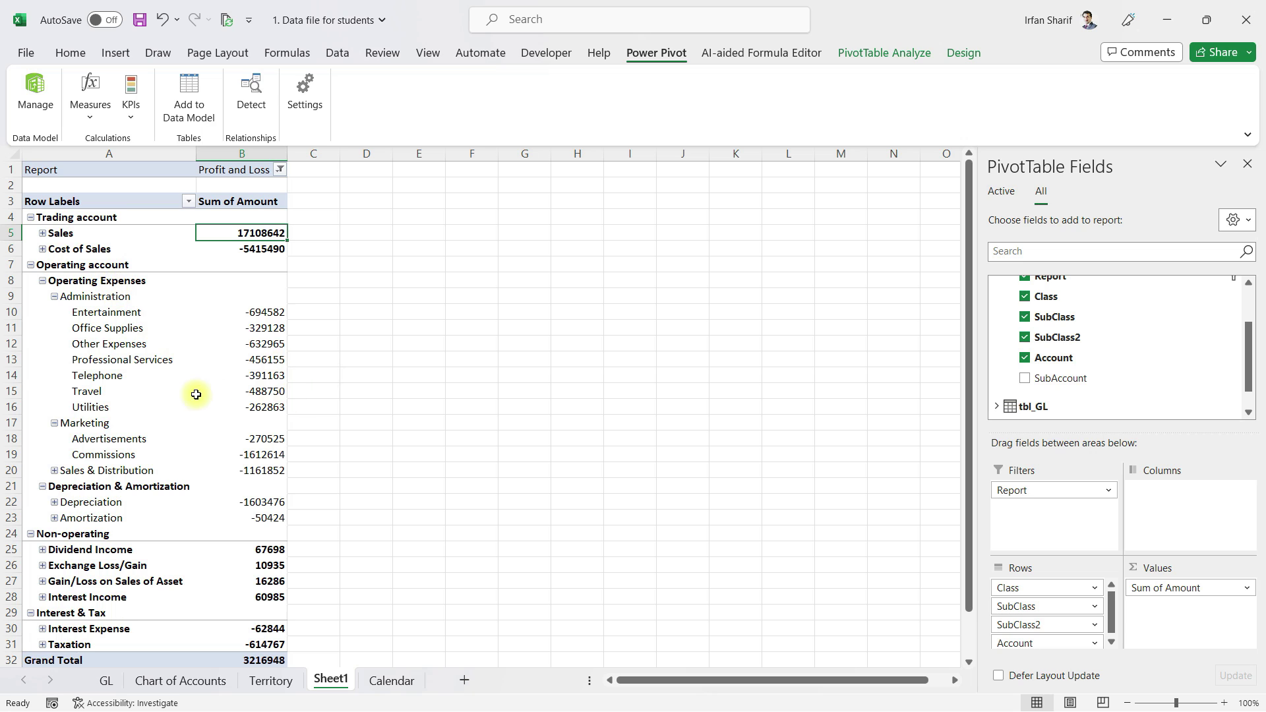
Format Sum of Amount as Number with 0 decimals, 1000 separator and (1,234) negatives.
click(1244, 588)
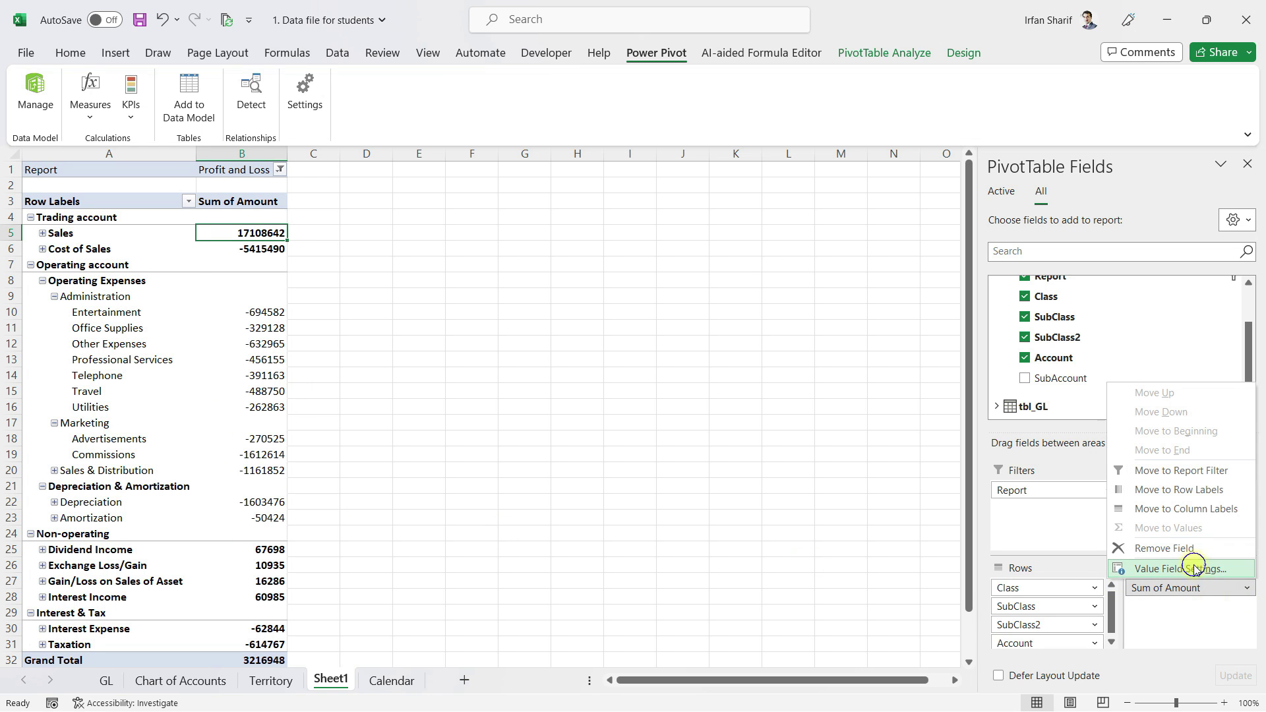
click(1195, 568)
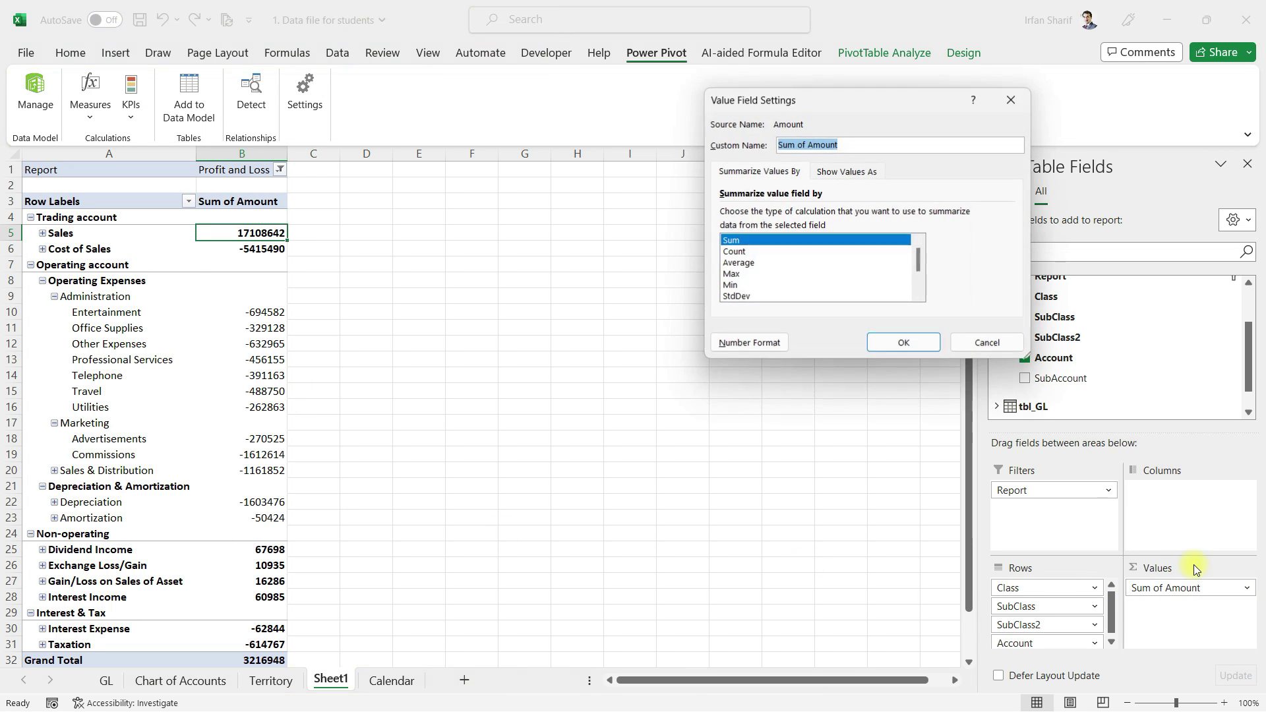
click(757, 344)
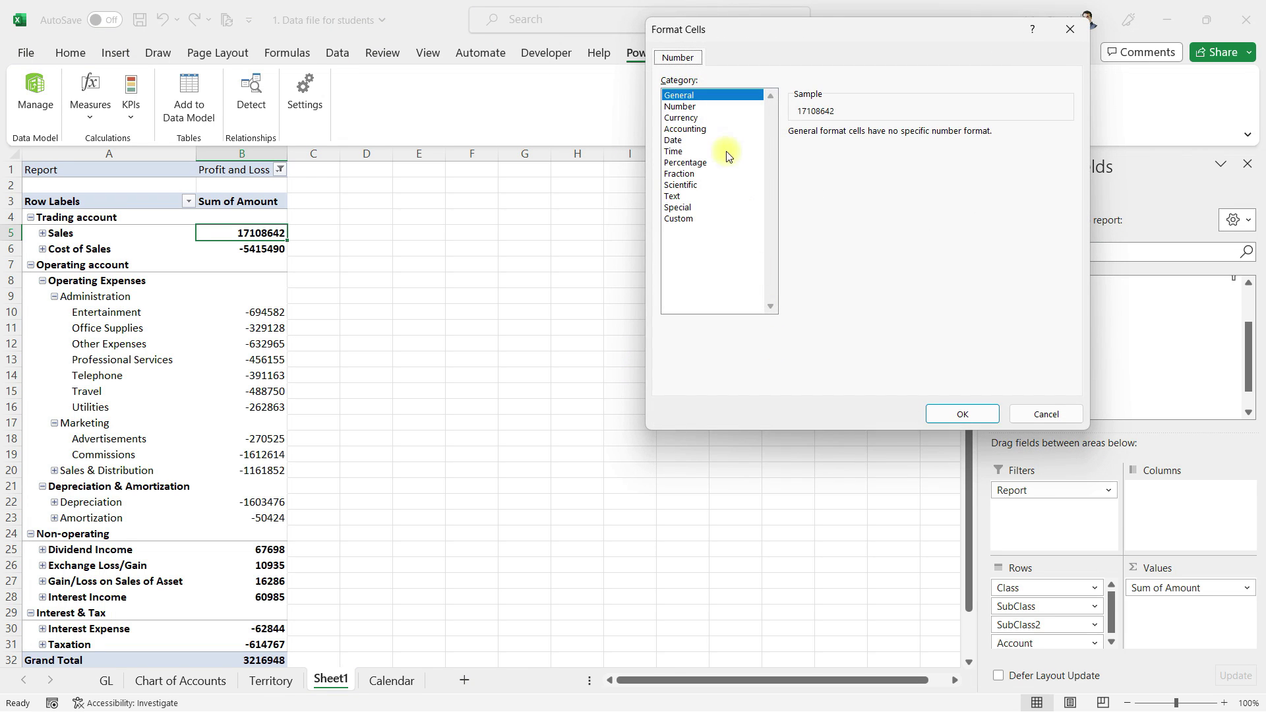
click(681, 107)
click(905, 138)
click(794, 154)
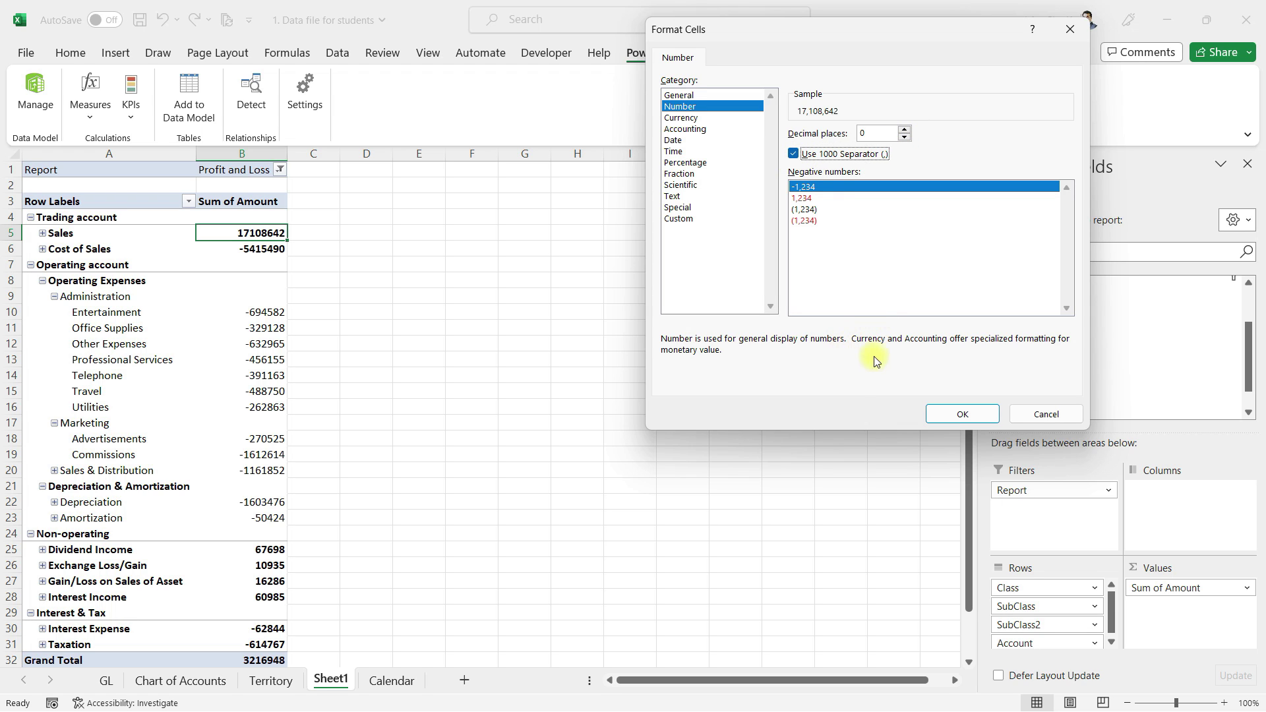
click(808, 210)
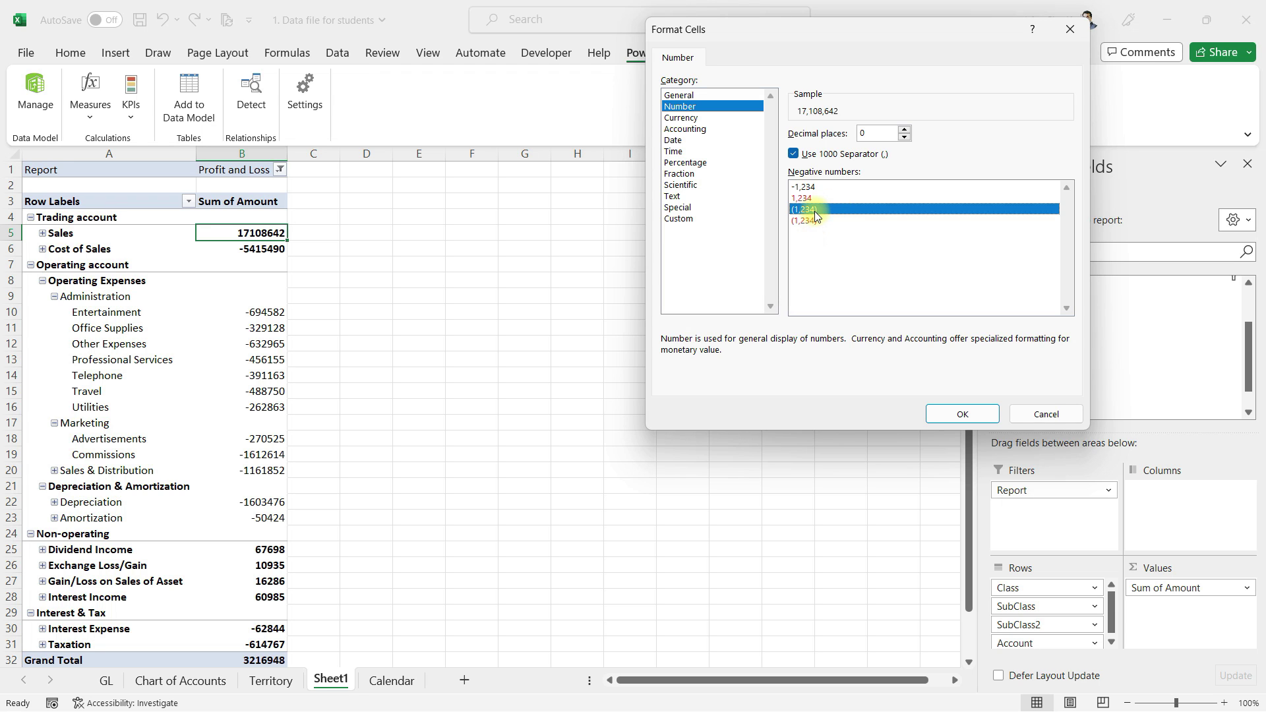
click(964, 413)
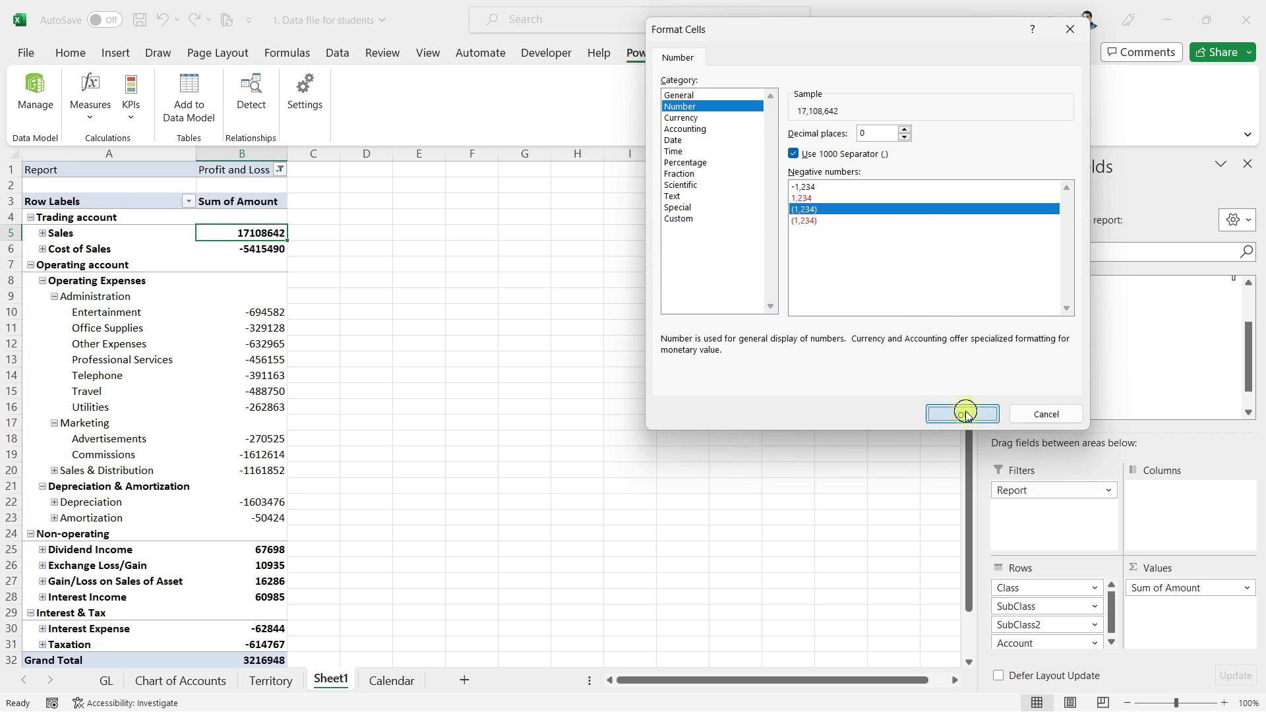
click(907, 350)
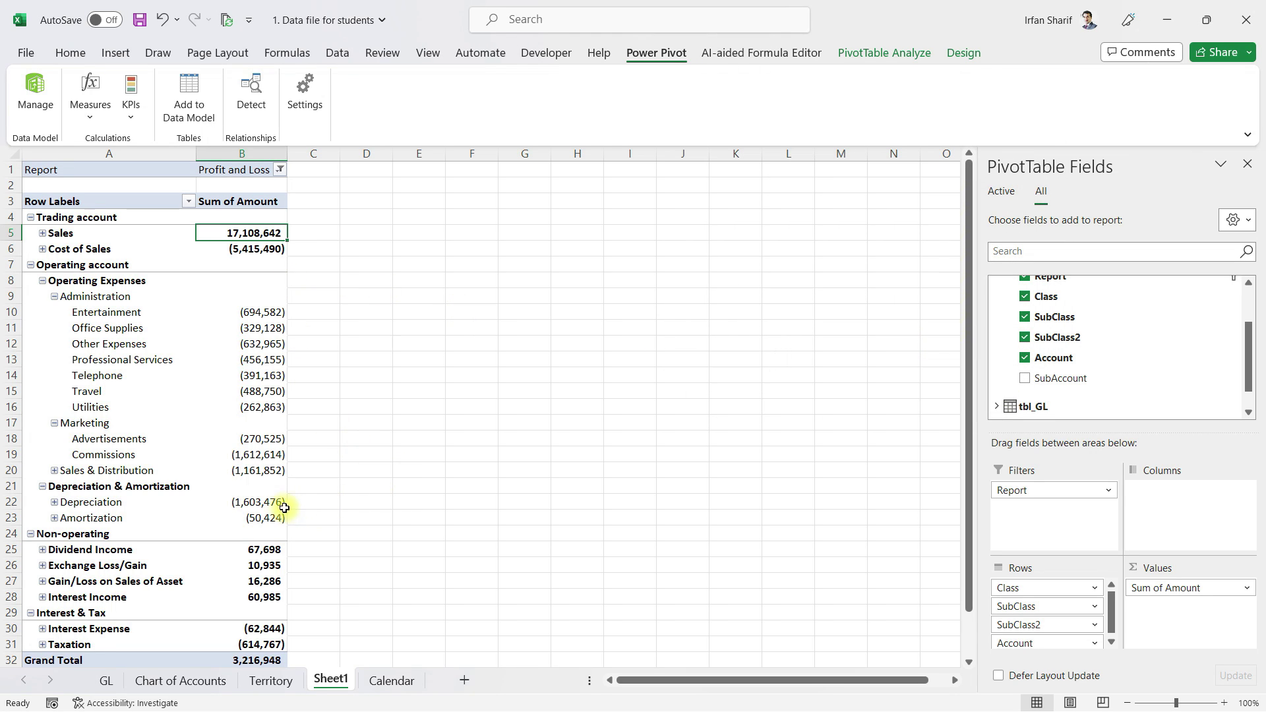
click(243, 312)
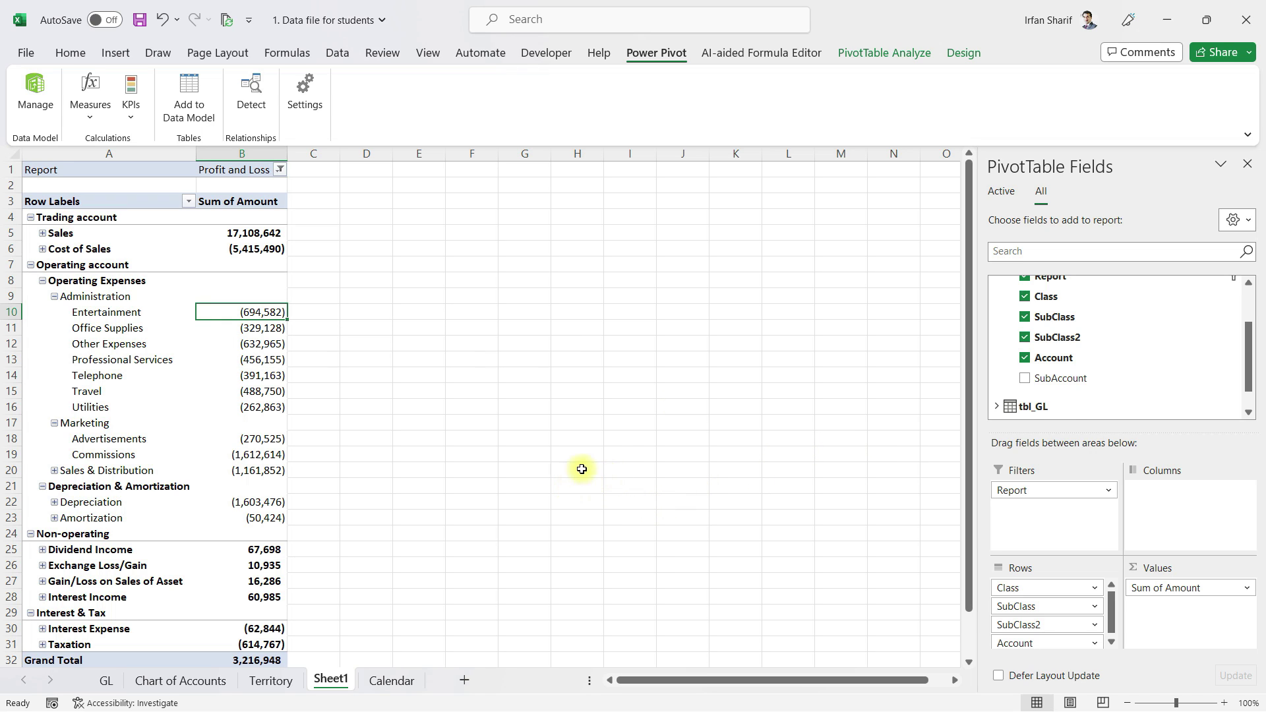
Add the Date field as pivot columns, expanding 2018 down through Qtr1 and January.
click(649, 394)
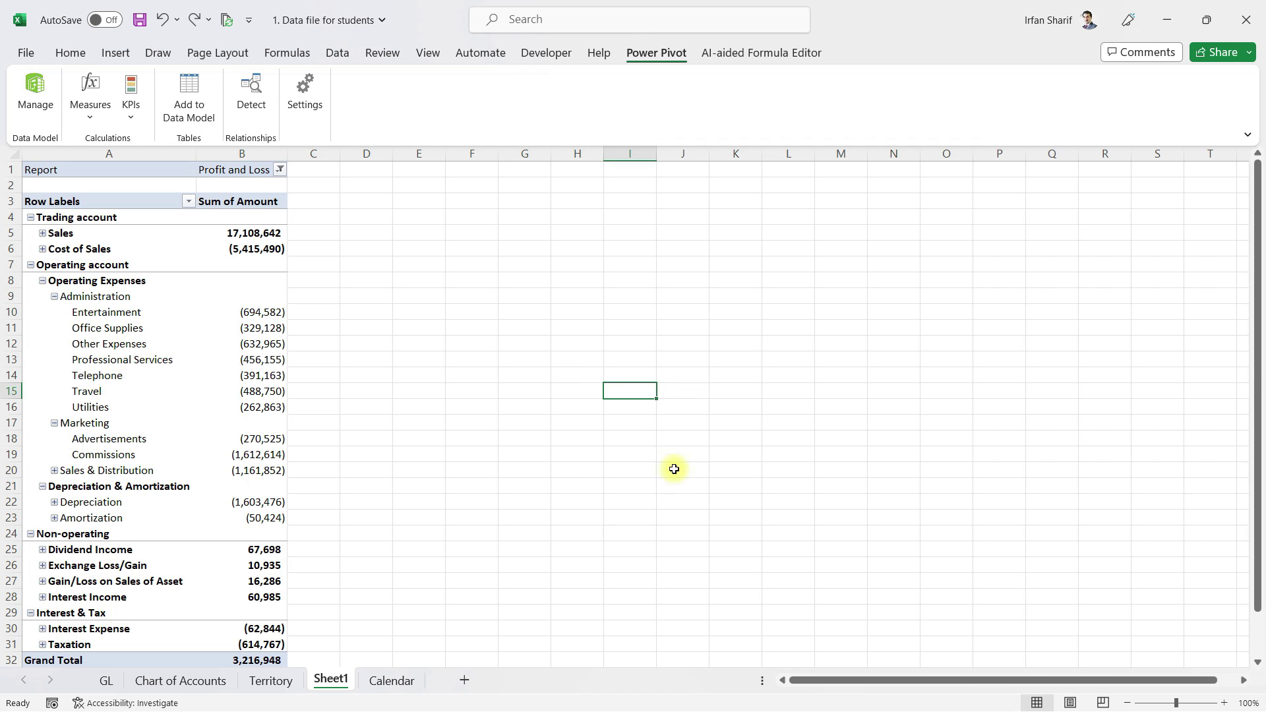
click(253, 296)
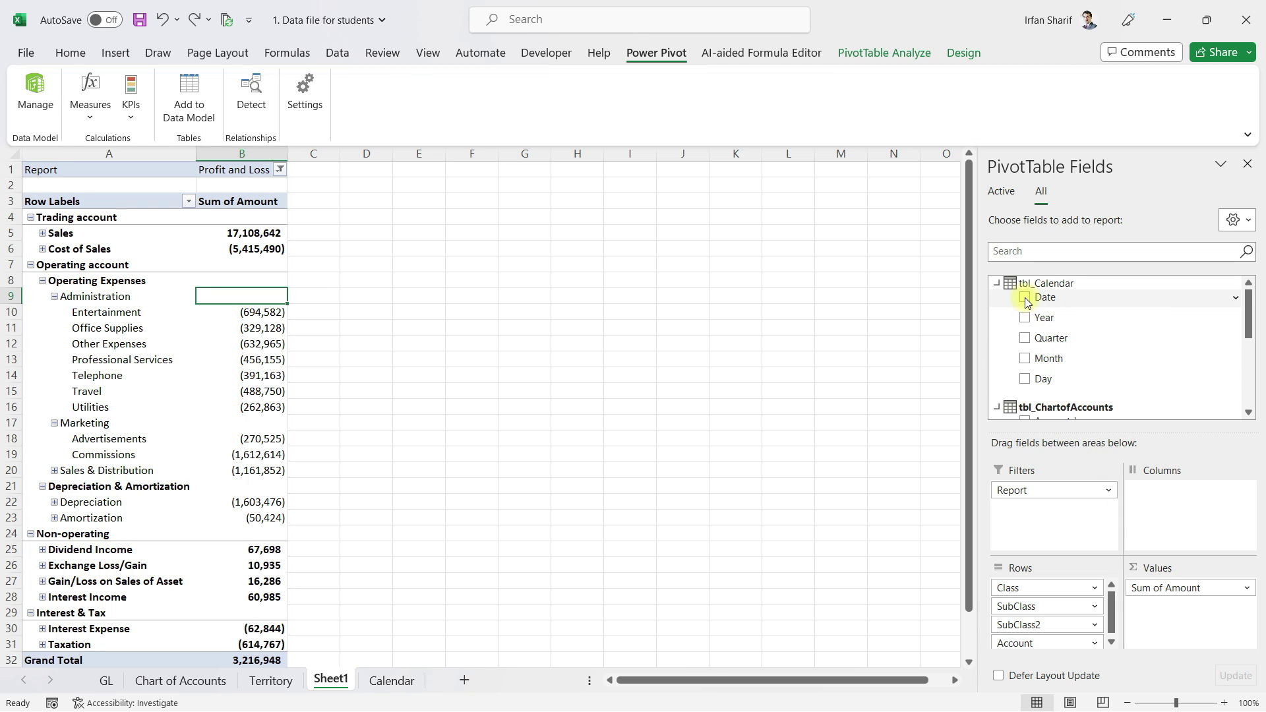
drag(1045, 302, 1161, 512)
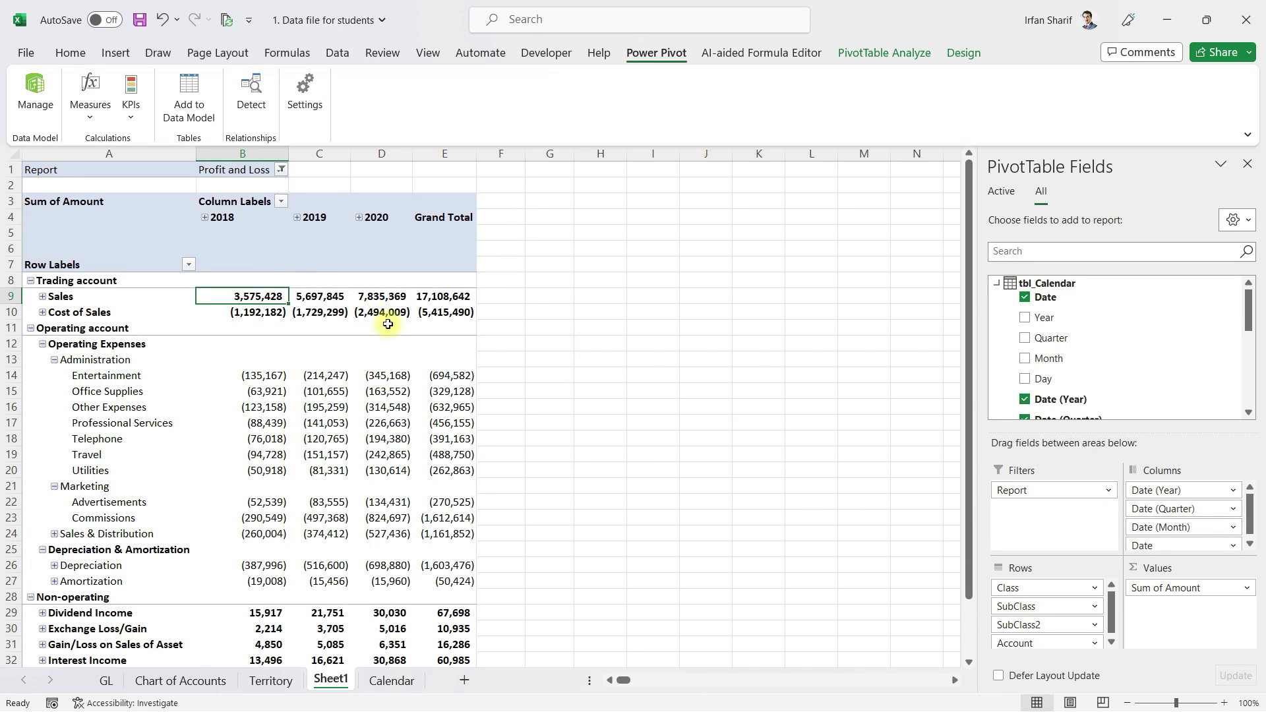
click(205, 218)
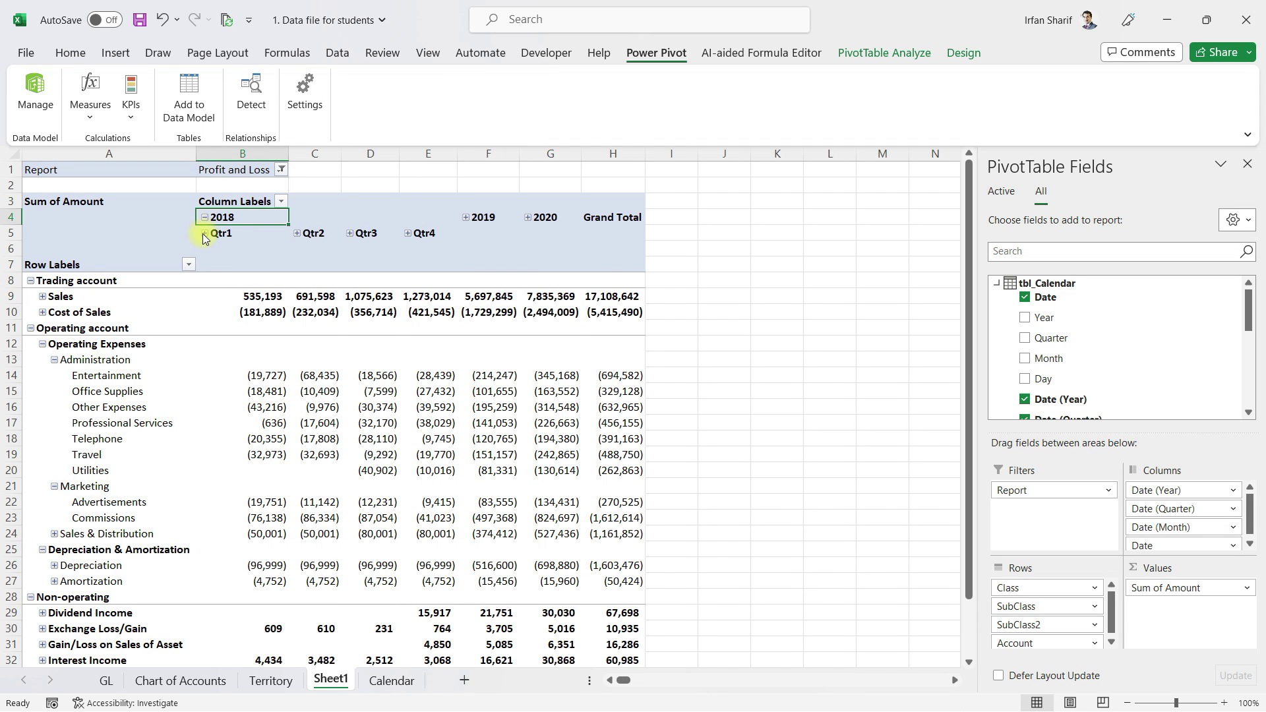
click(204, 234)
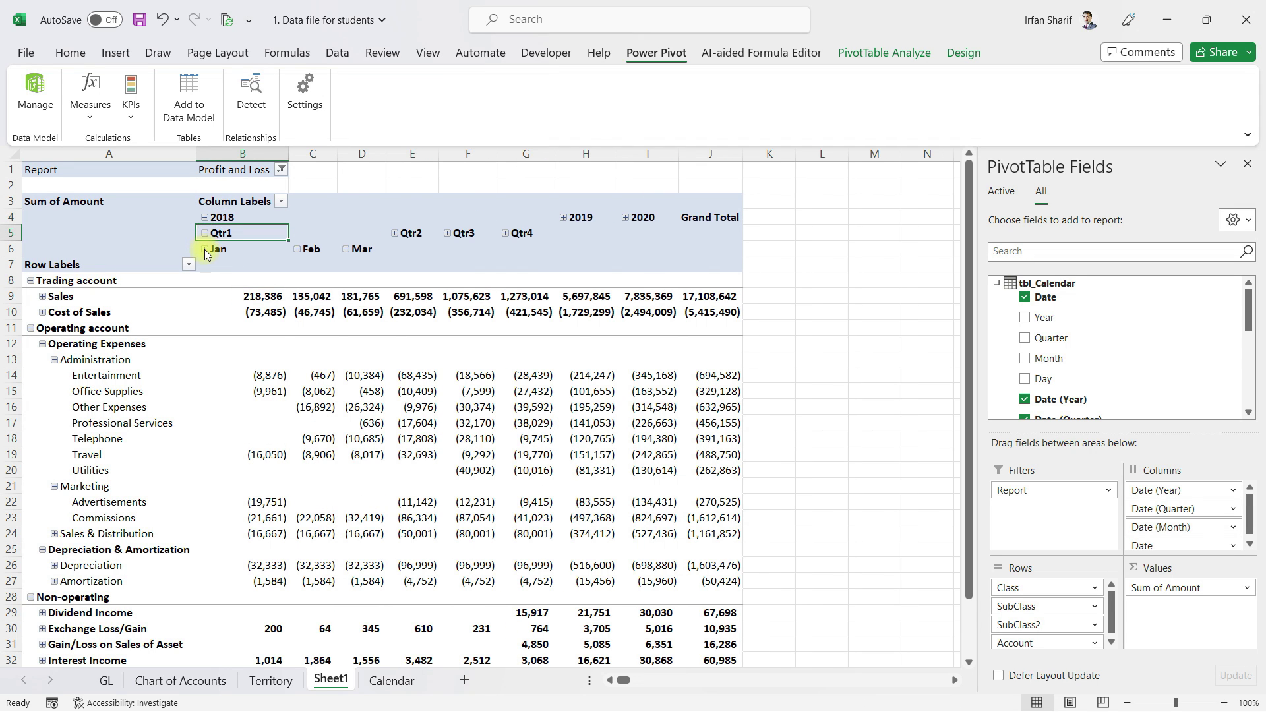
click(205, 250)
Collapse January, Qtr1 and 2018 so columns show only 2018, 2019, 2020 years.
click(205, 250)
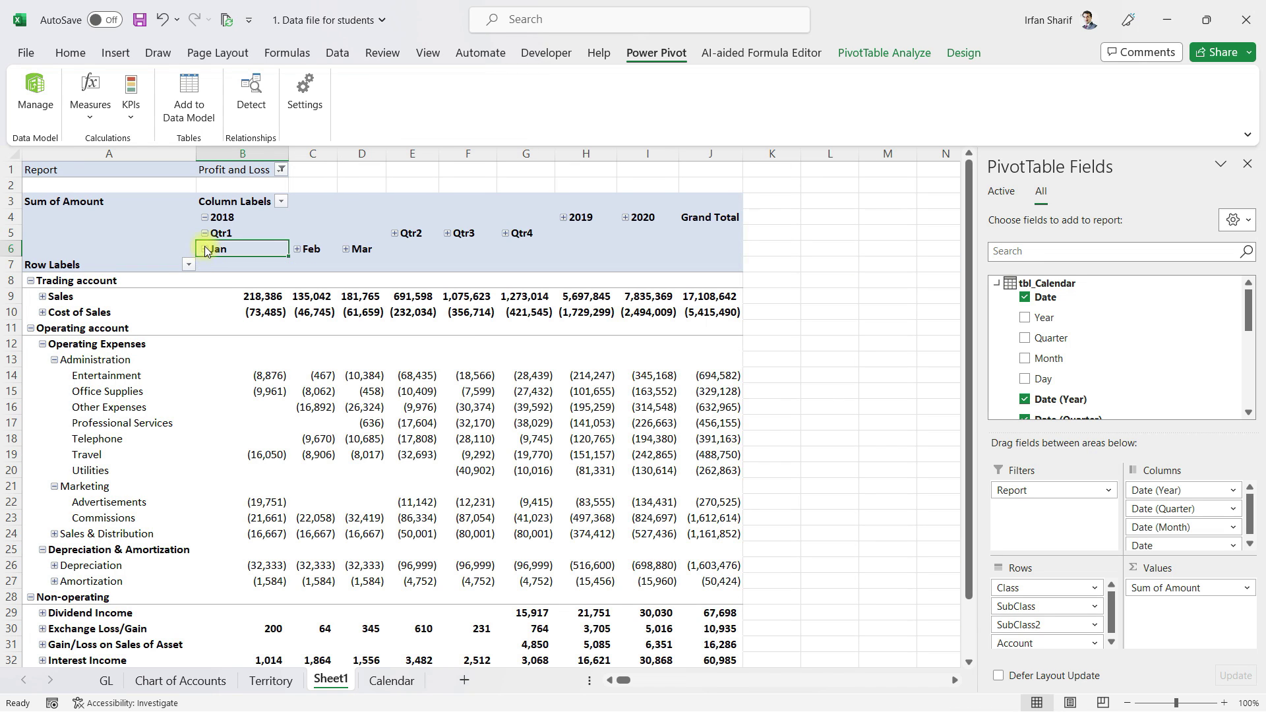
click(205, 232)
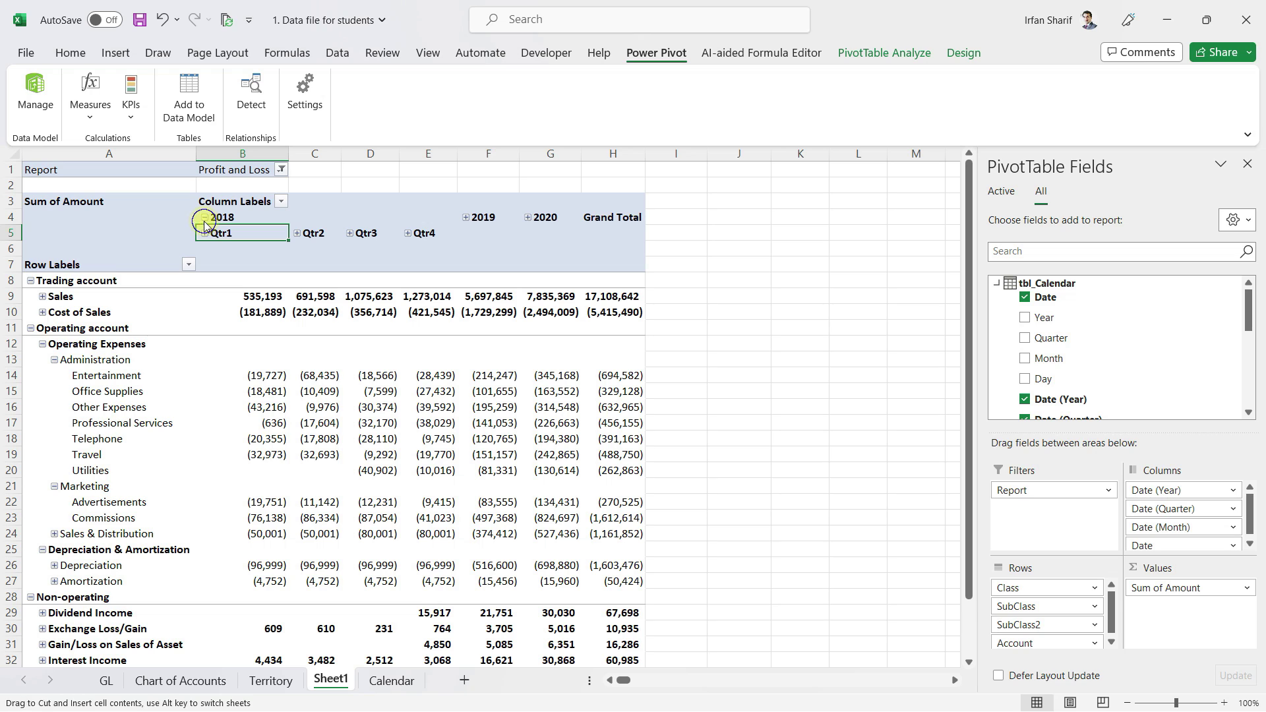
click(205, 218)
click(322, 224)
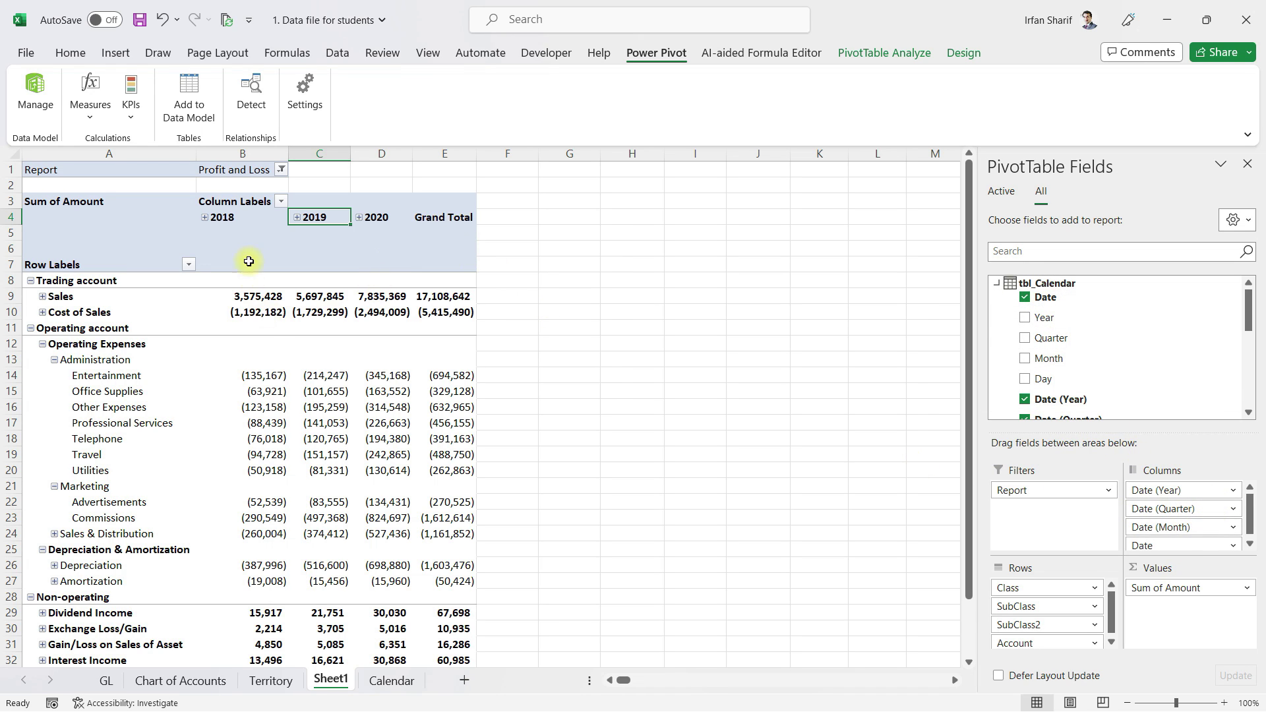
click(441, 219)
click(389, 454)
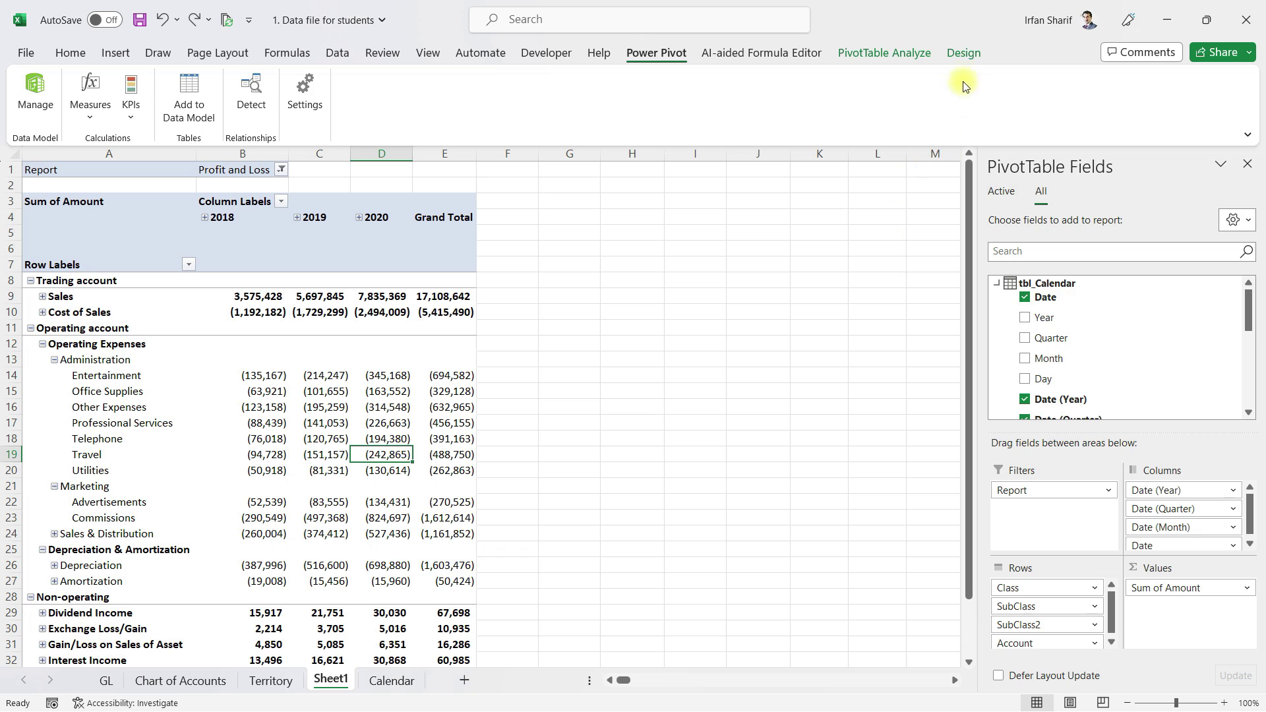
click(963, 53)
Set Grand Totals to On for Columns Only and collapse Marketing to its subtotal.
click(79, 115)
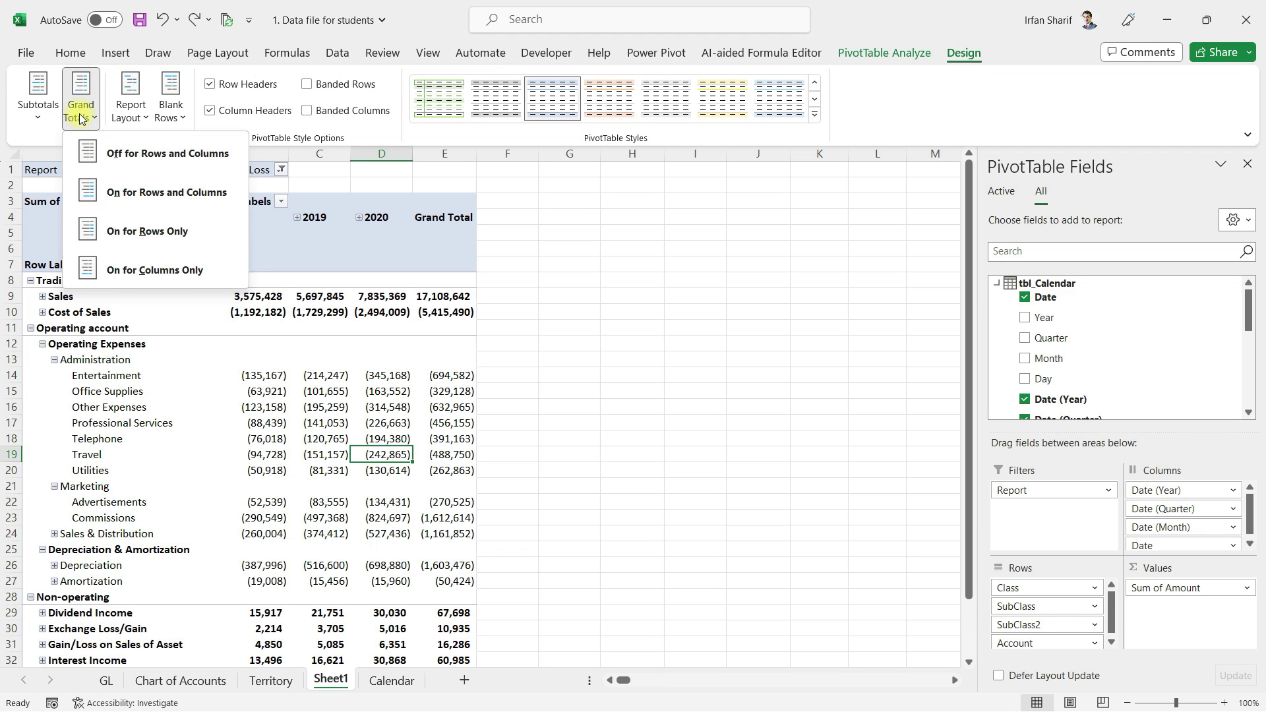
click(164, 272)
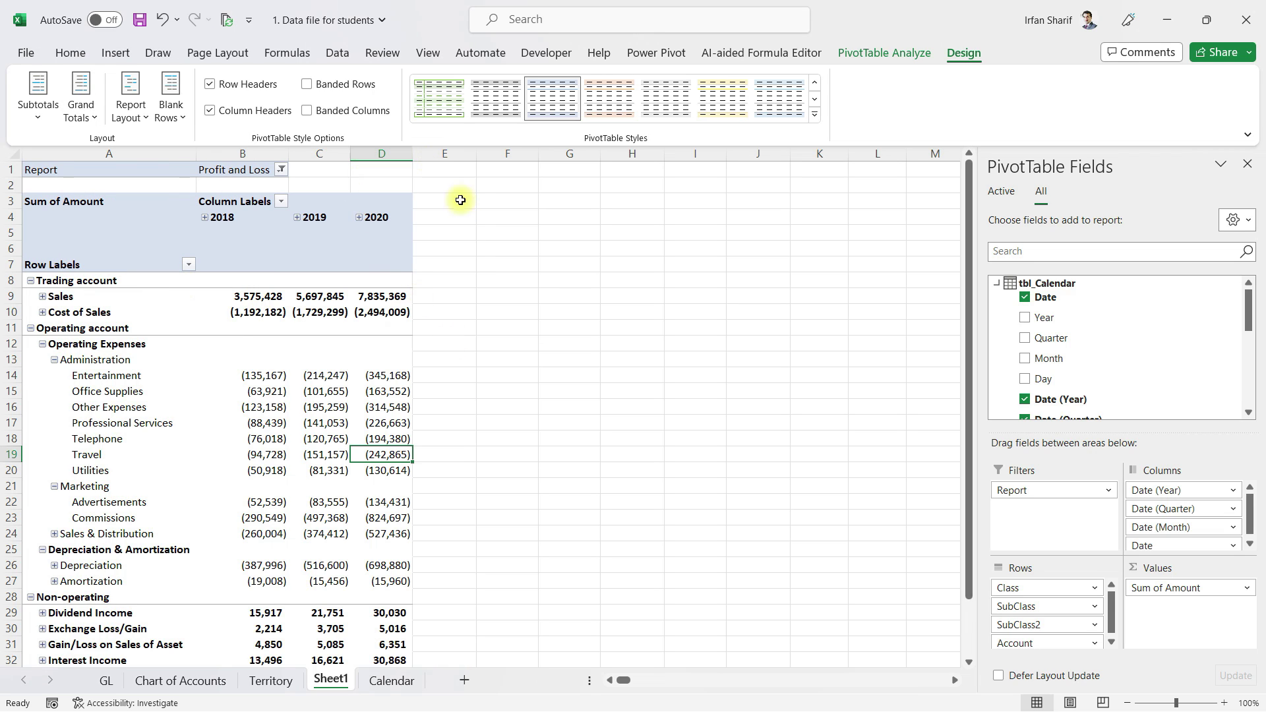
click(388, 438)
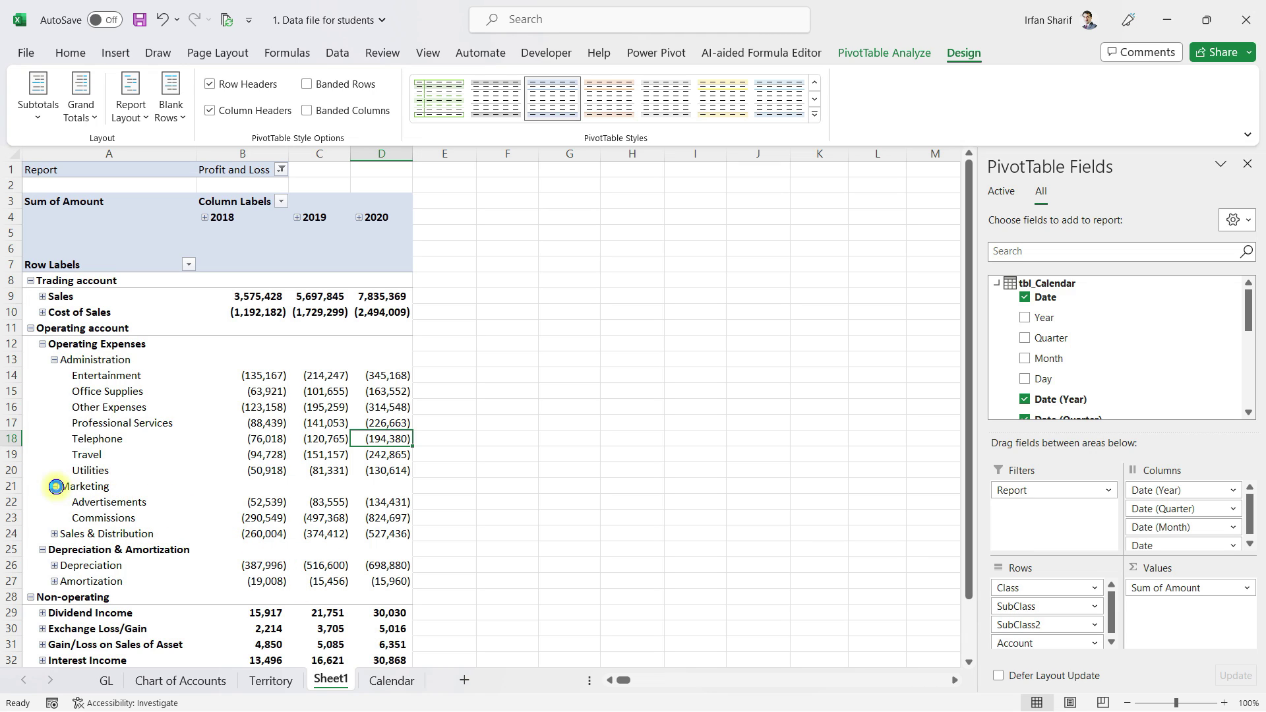
click(55, 486)
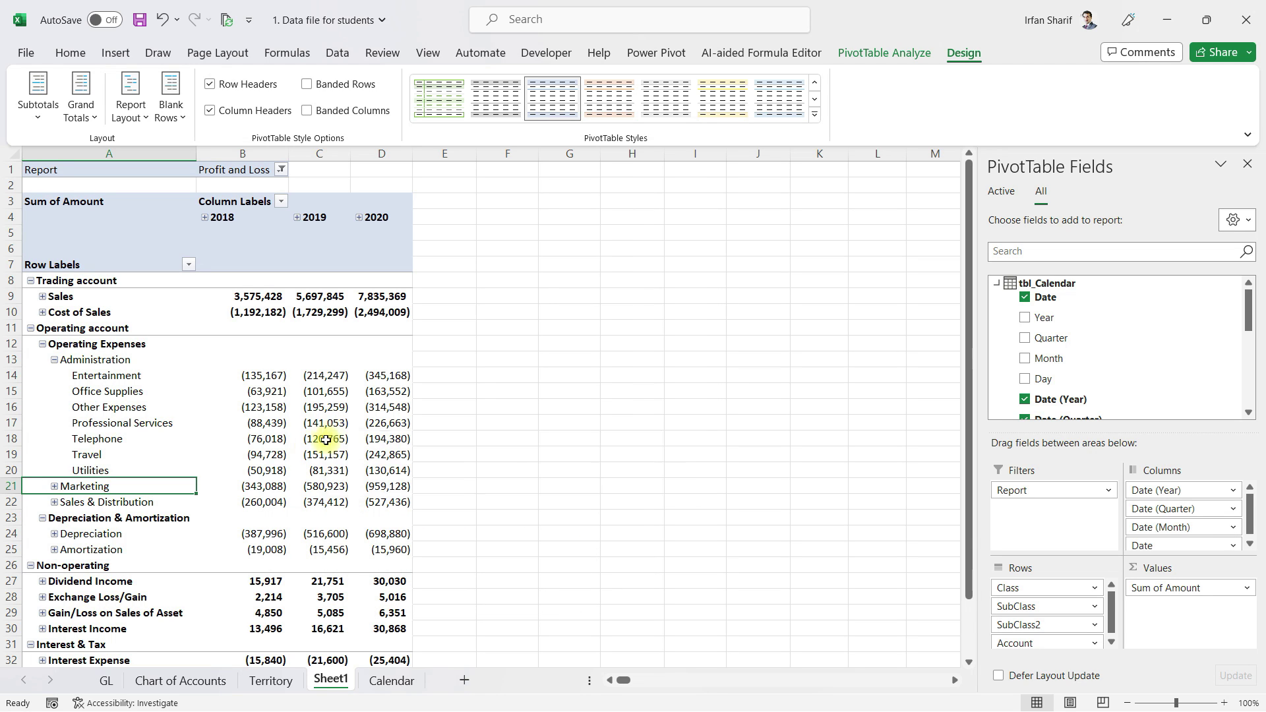
Add a Country slicer from tbl_territory and place it, narrowed, beside the pivot.
click(996, 285)
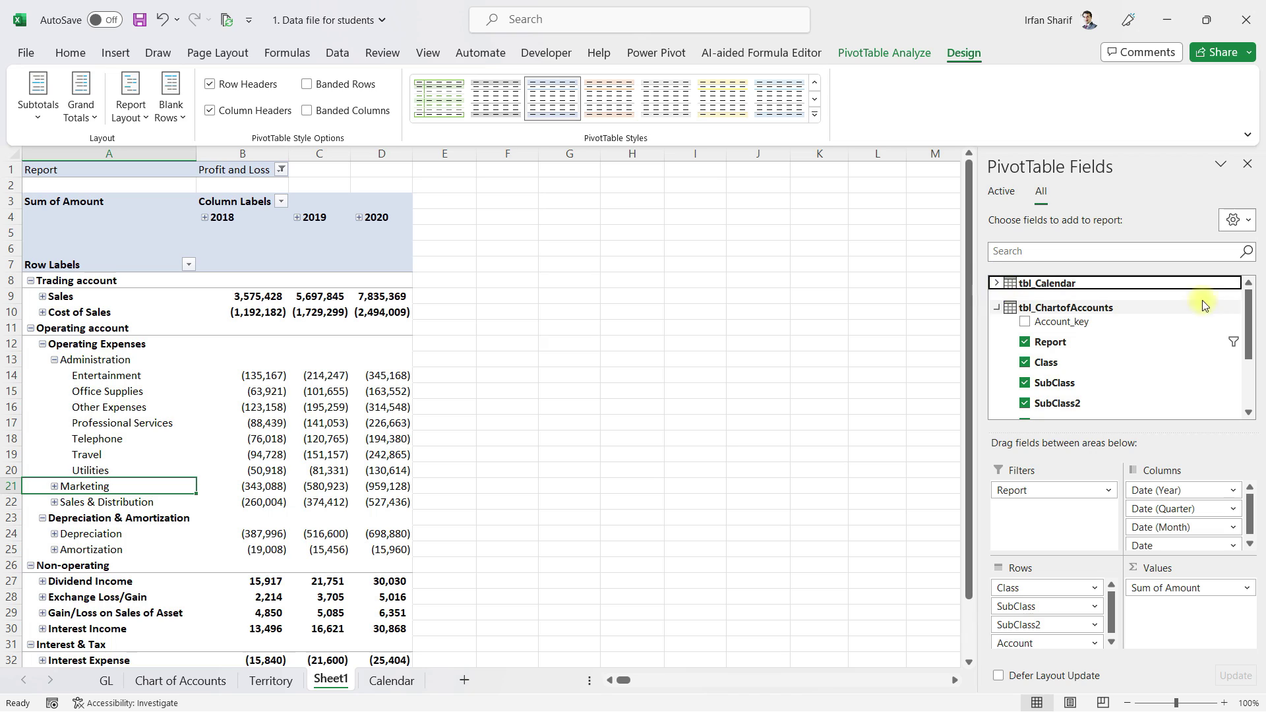
click(996, 308)
click(997, 355)
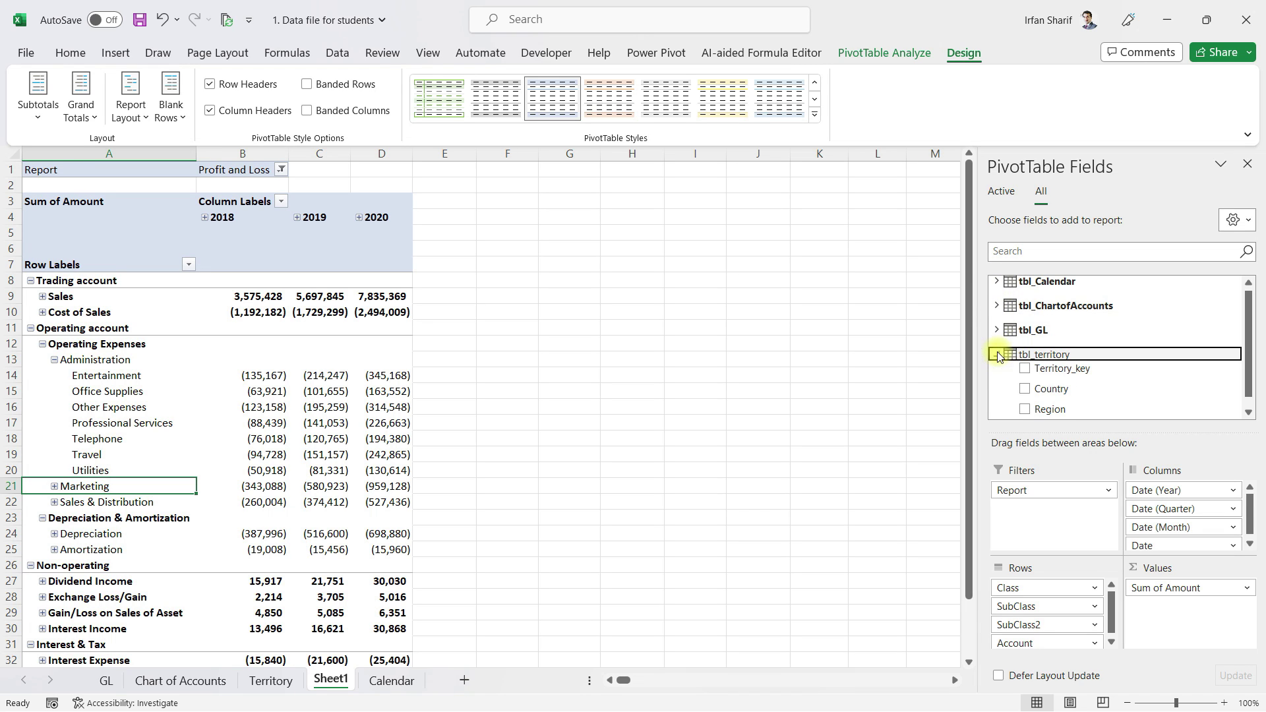
right_click(1054, 390)
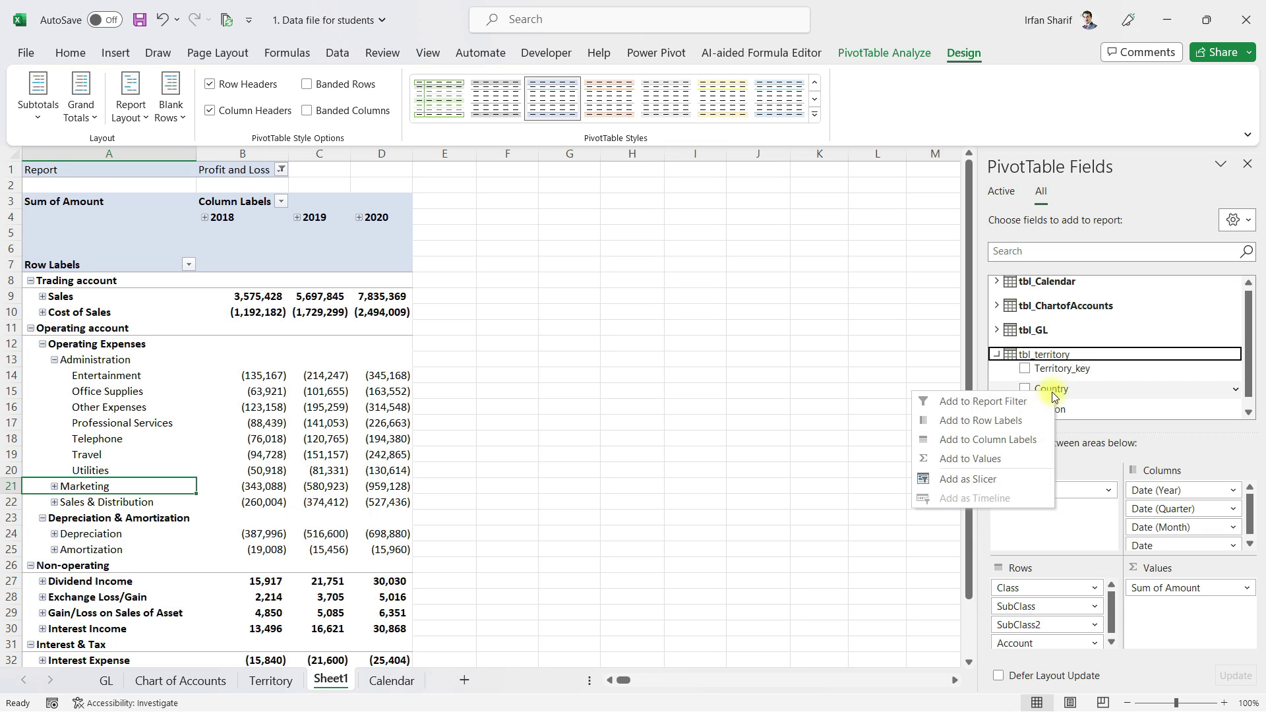
click(969, 481)
drag(484, 319, 543, 229)
drag(630, 322, 598, 322)
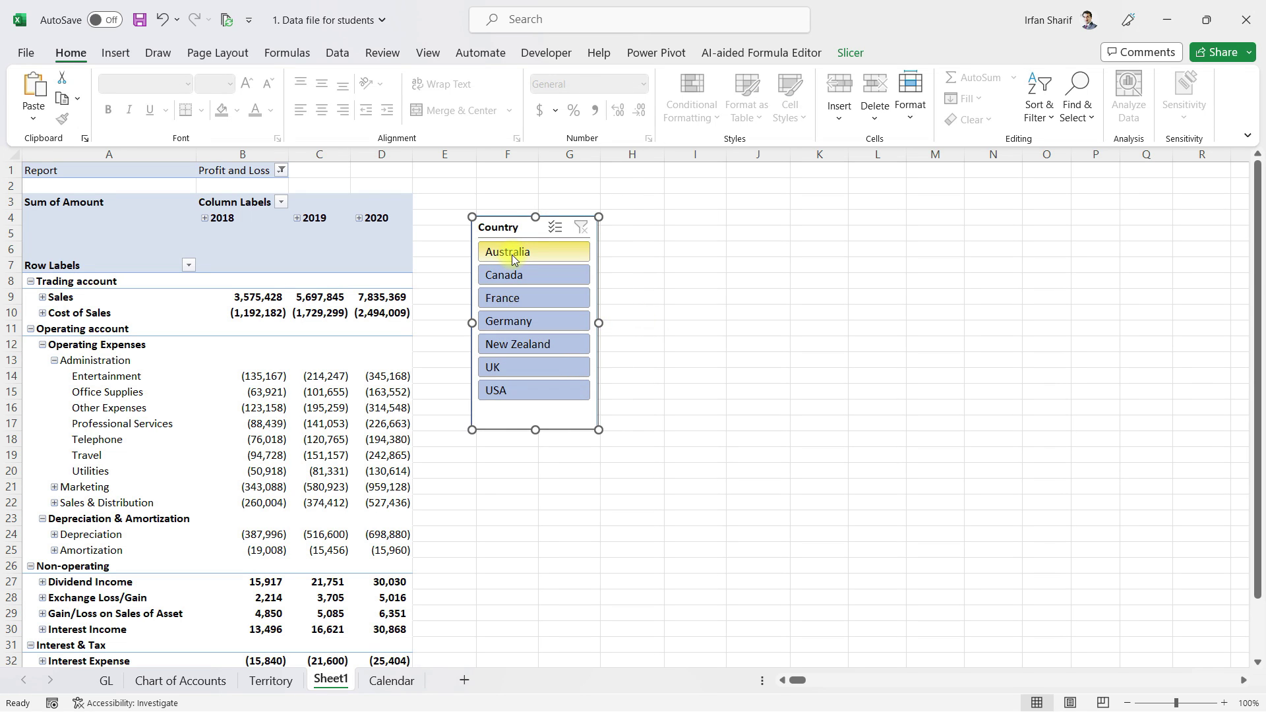
Test each of the seven countries in the slicer, then clear the filter to include all.
click(512, 254)
click(516, 277)
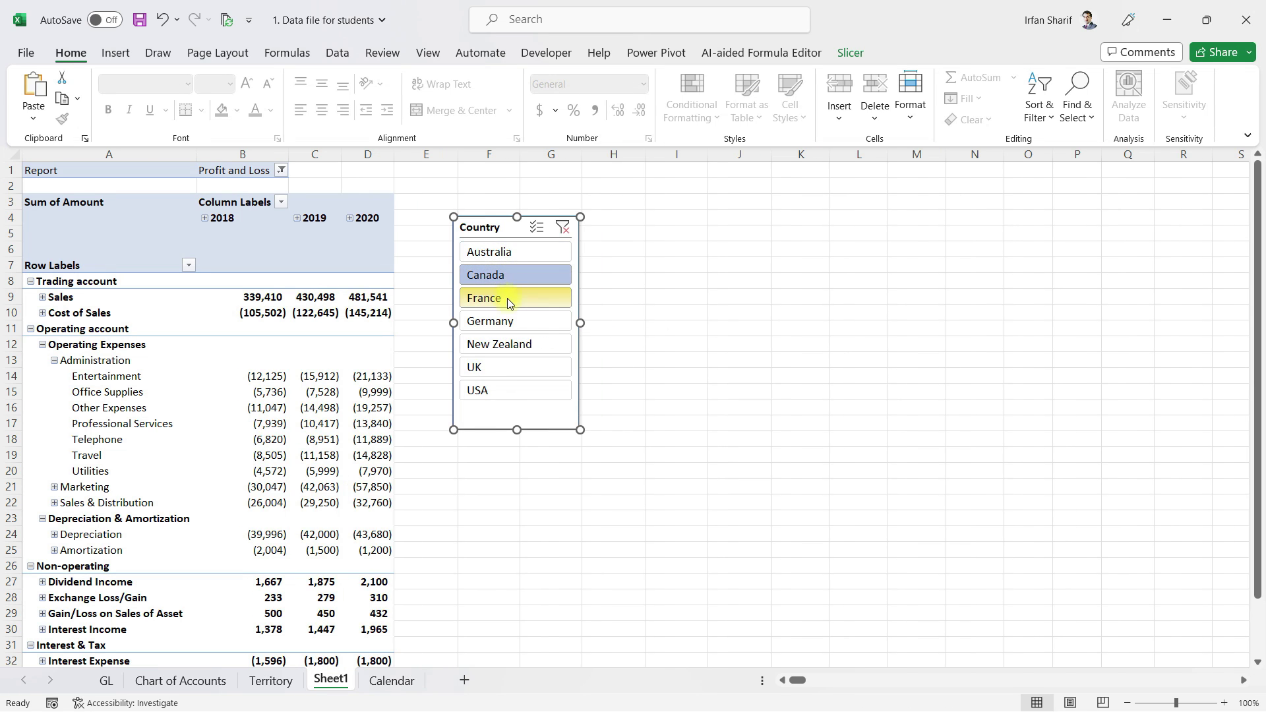
click(503, 304)
click(504, 322)
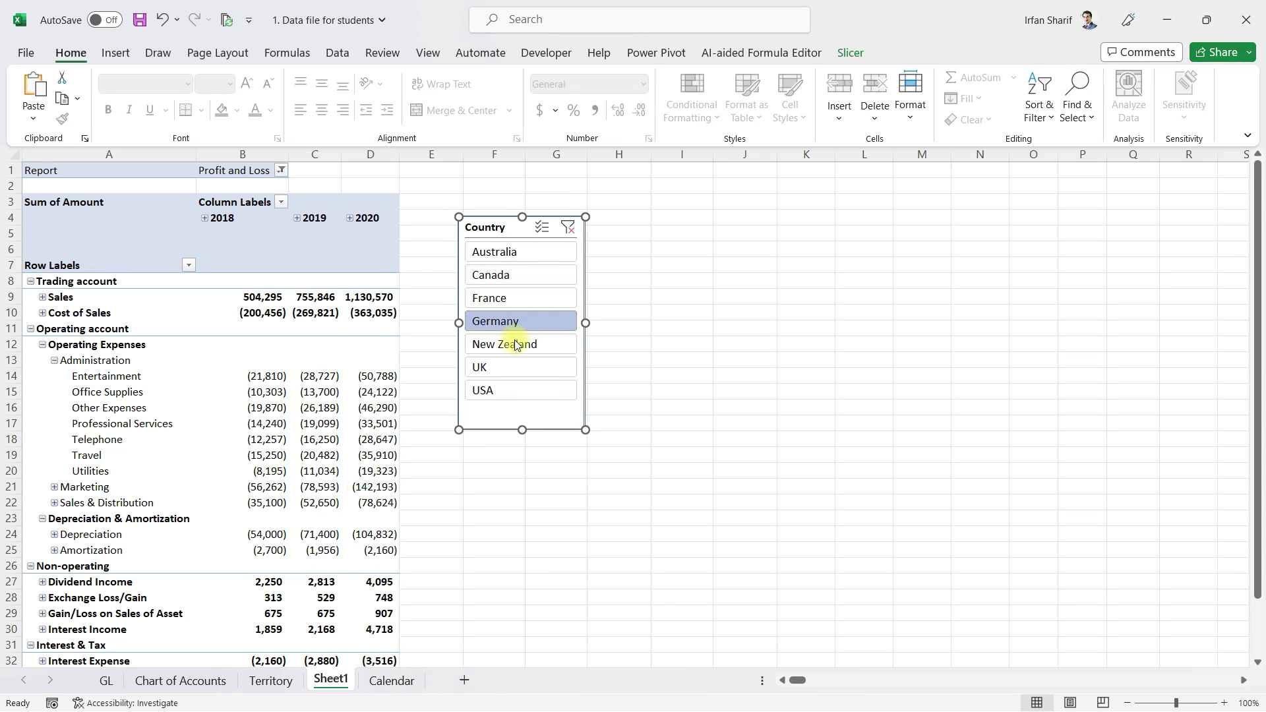
click(515, 351)
click(517, 364)
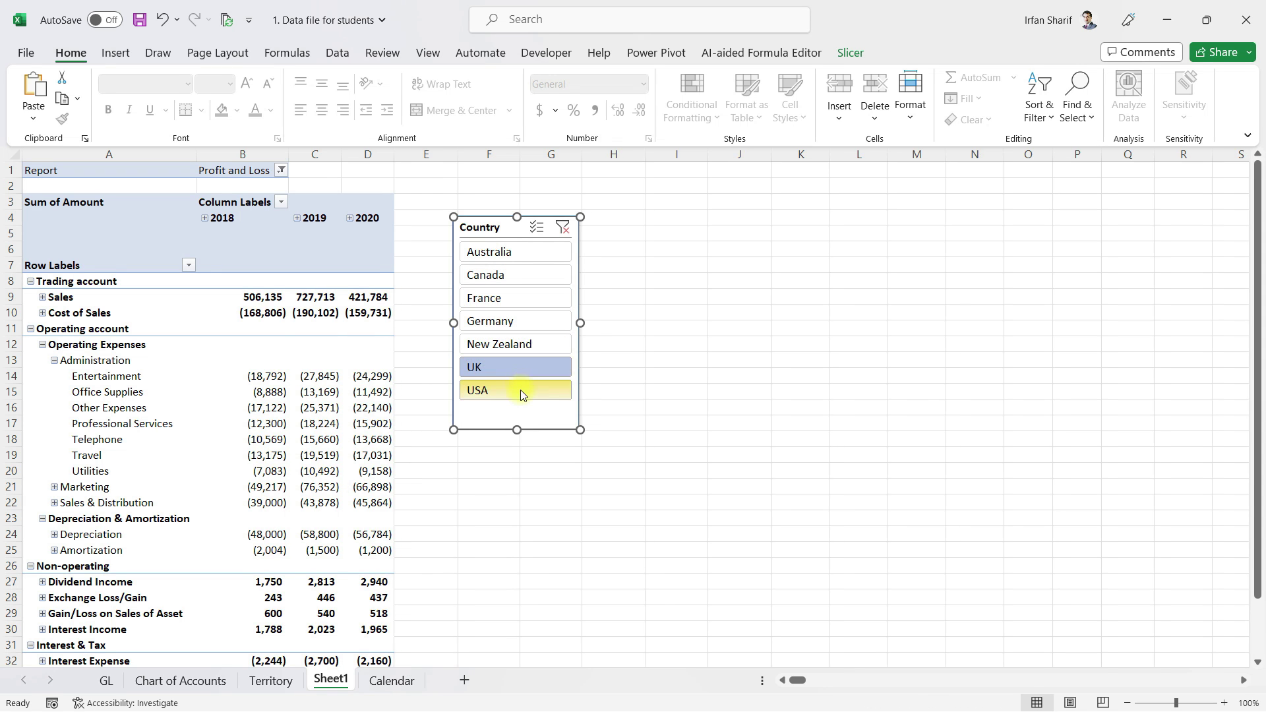
click(479, 394)
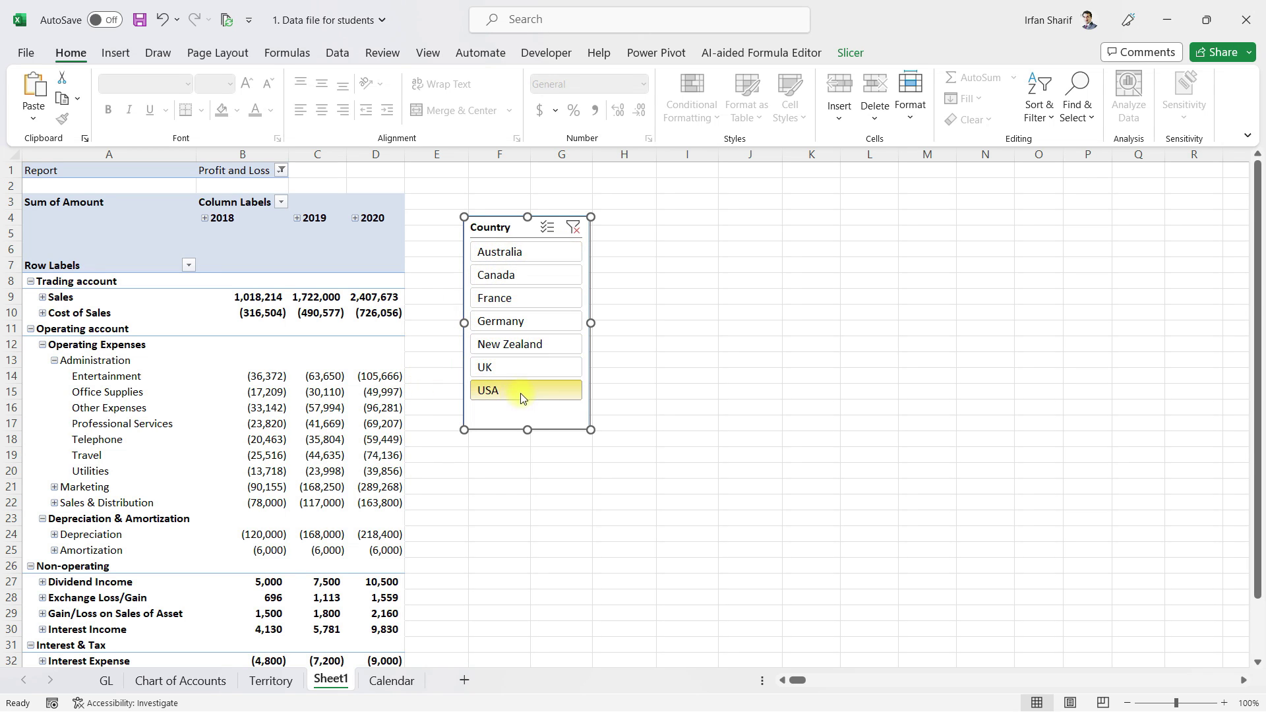
click(571, 229)
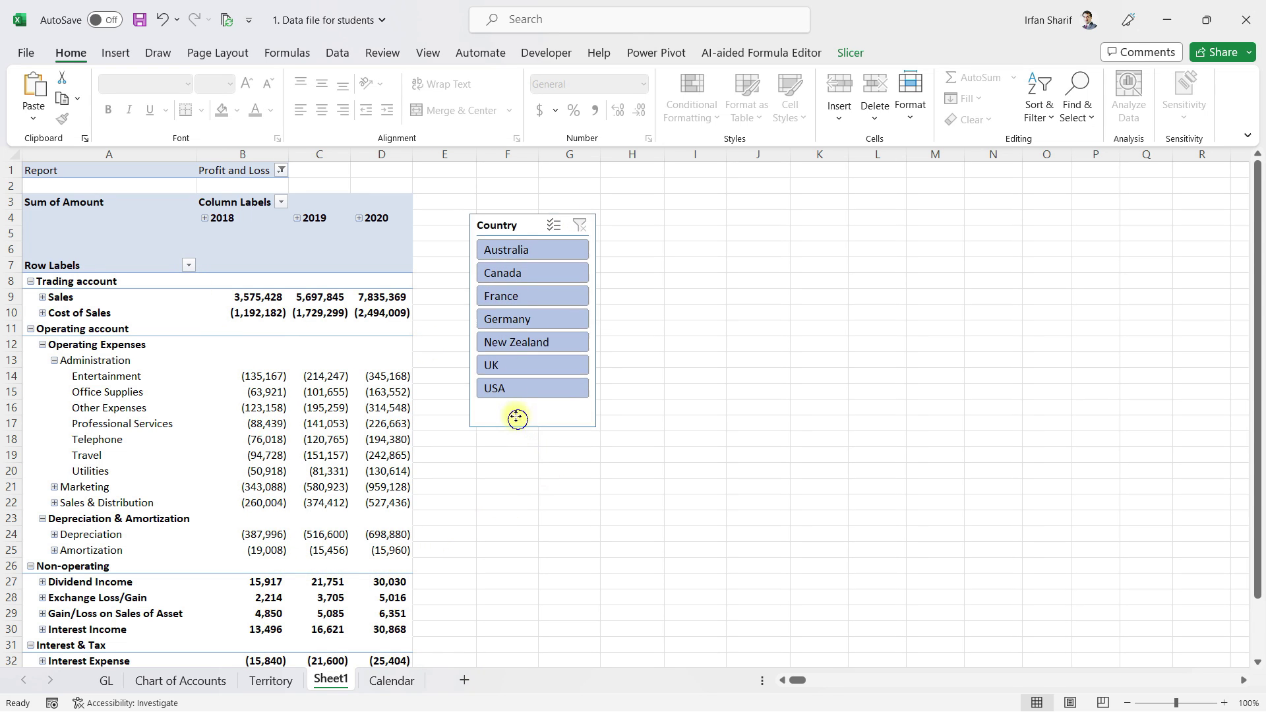
drag(513, 430, 504, 396)
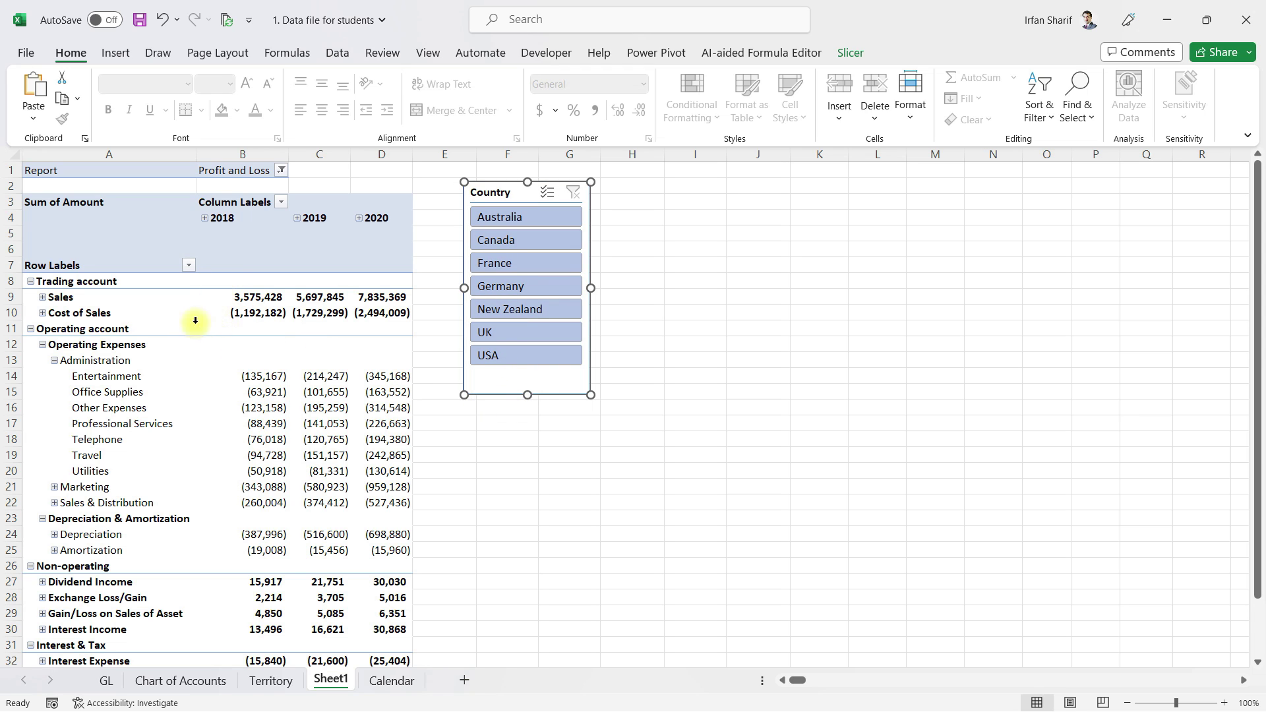
Add a Quarter slicer from tbl_Calendar below the Country slicer and narrow it.
click(386, 406)
drag(1252, 356, 1245, 297)
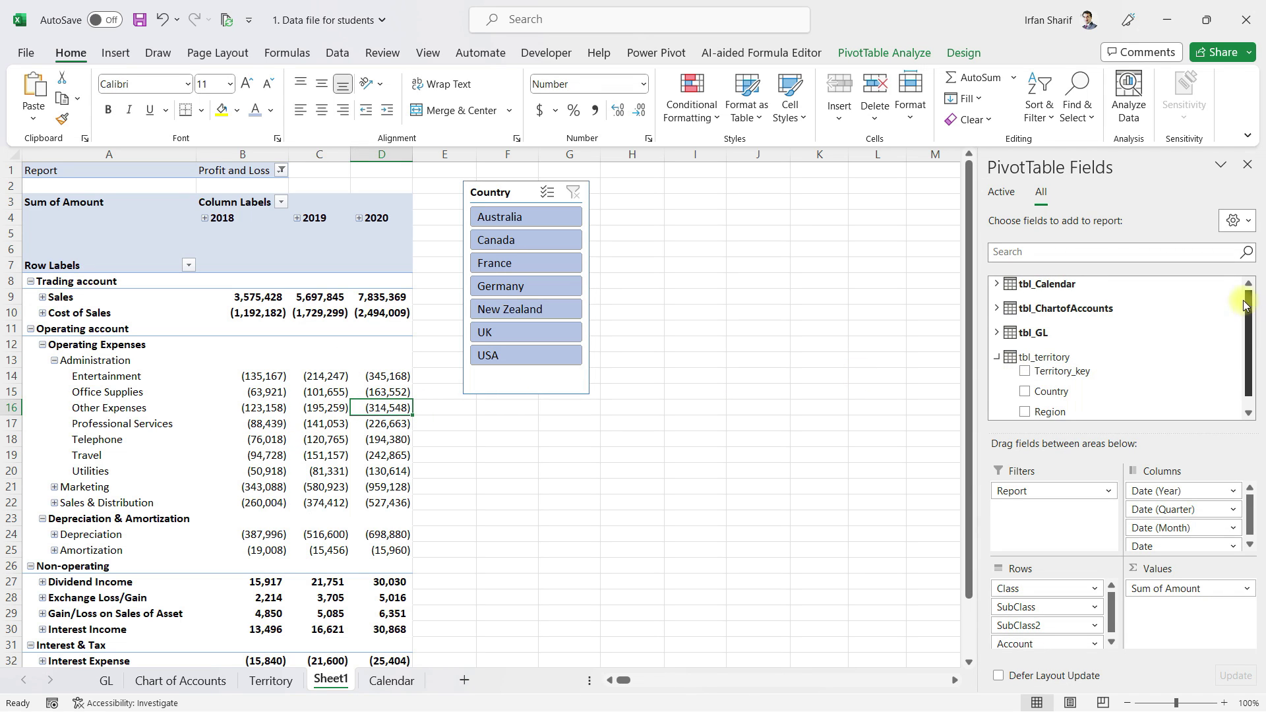
click(995, 287)
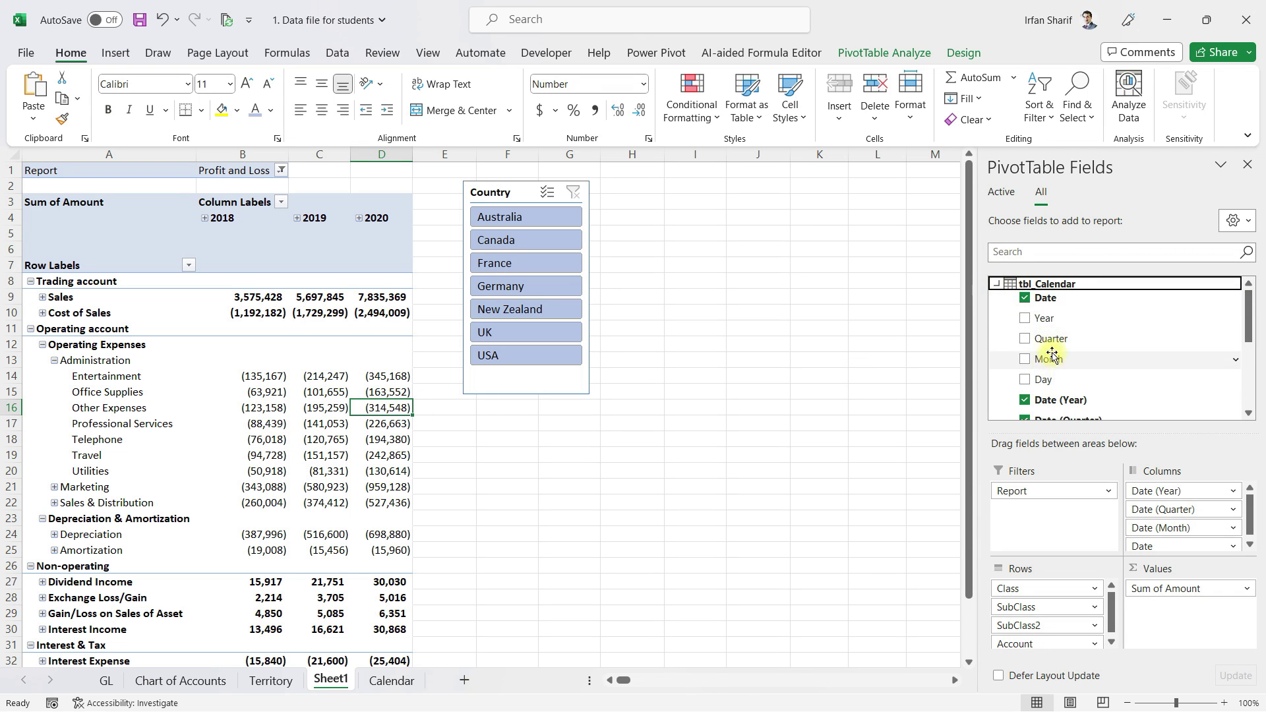
right_click(1048, 339)
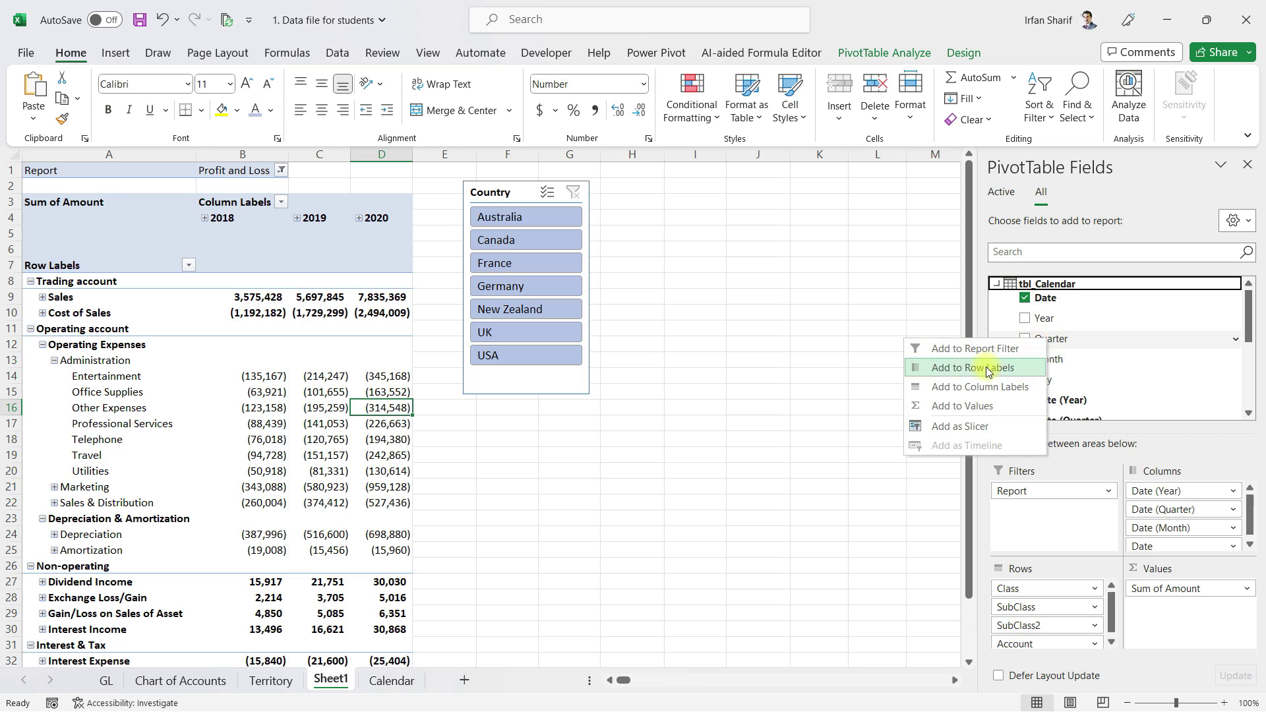
click(977, 428)
drag(570, 466, 582, 571)
drag(621, 520, 589, 514)
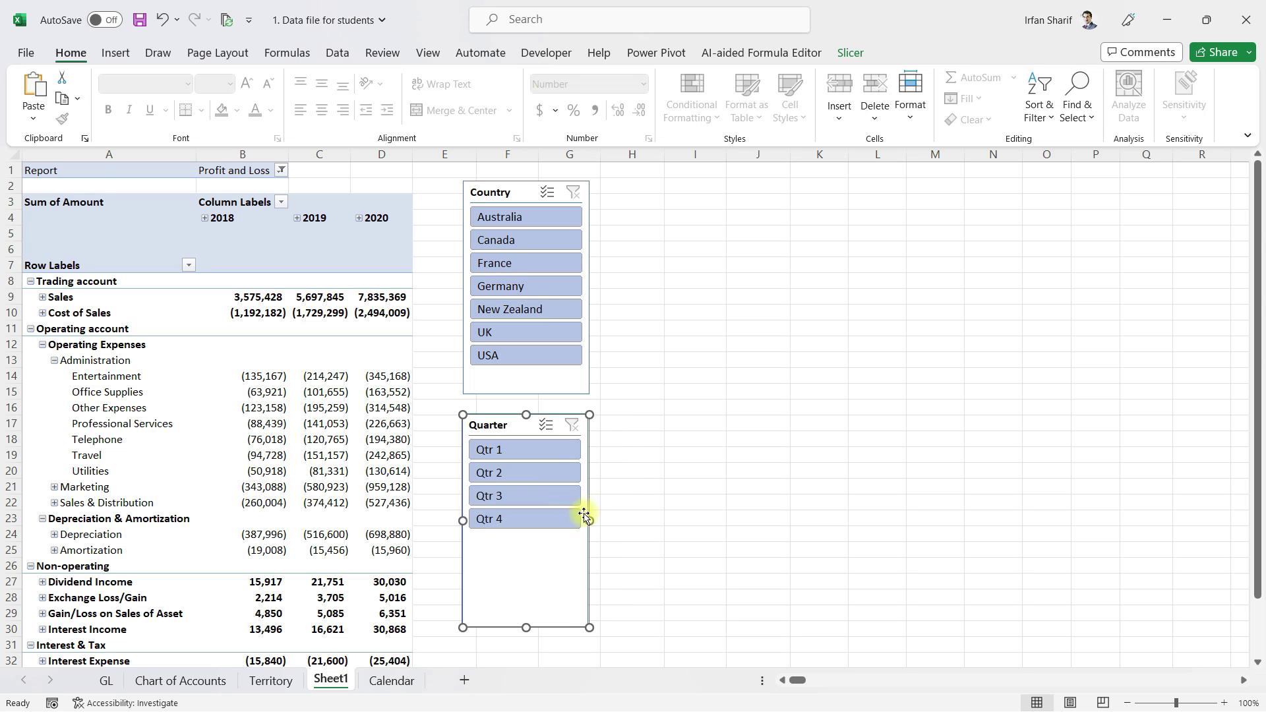
Try several quarters in the slicer and settle on Qtr 1 only.
click(499, 454)
ctrl+click(500, 468)
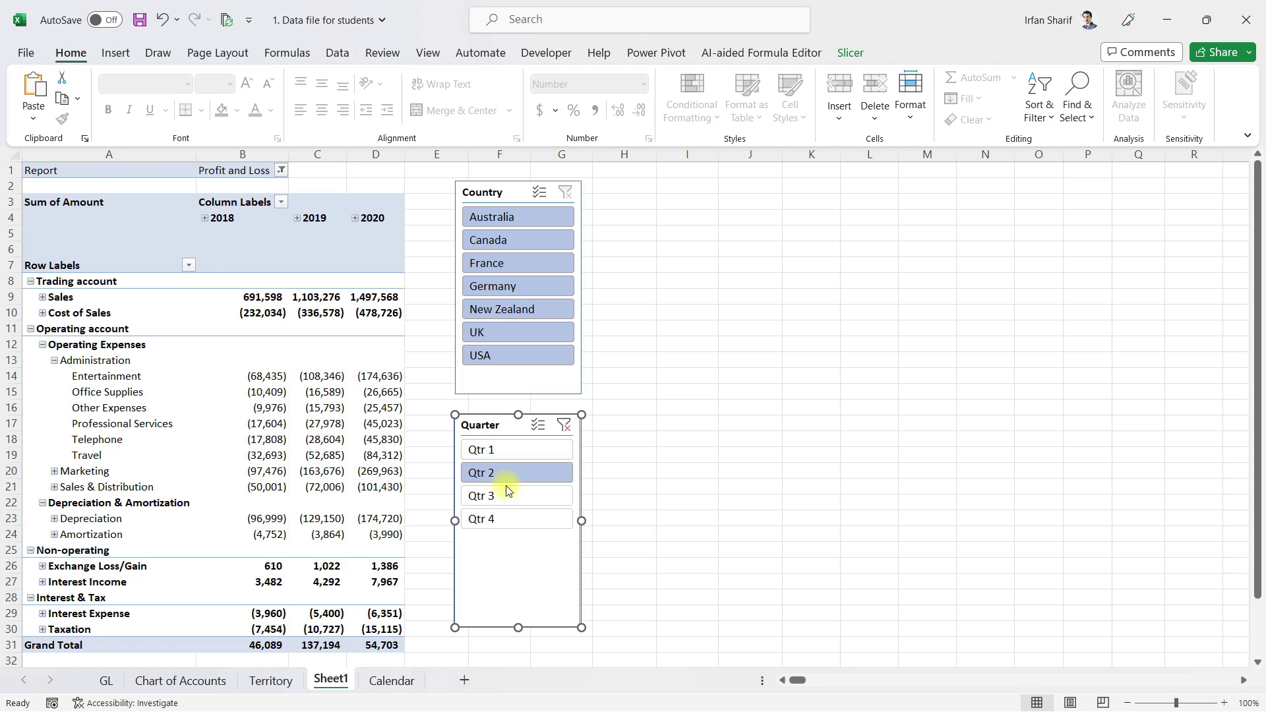
click(506, 490)
click(494, 448)
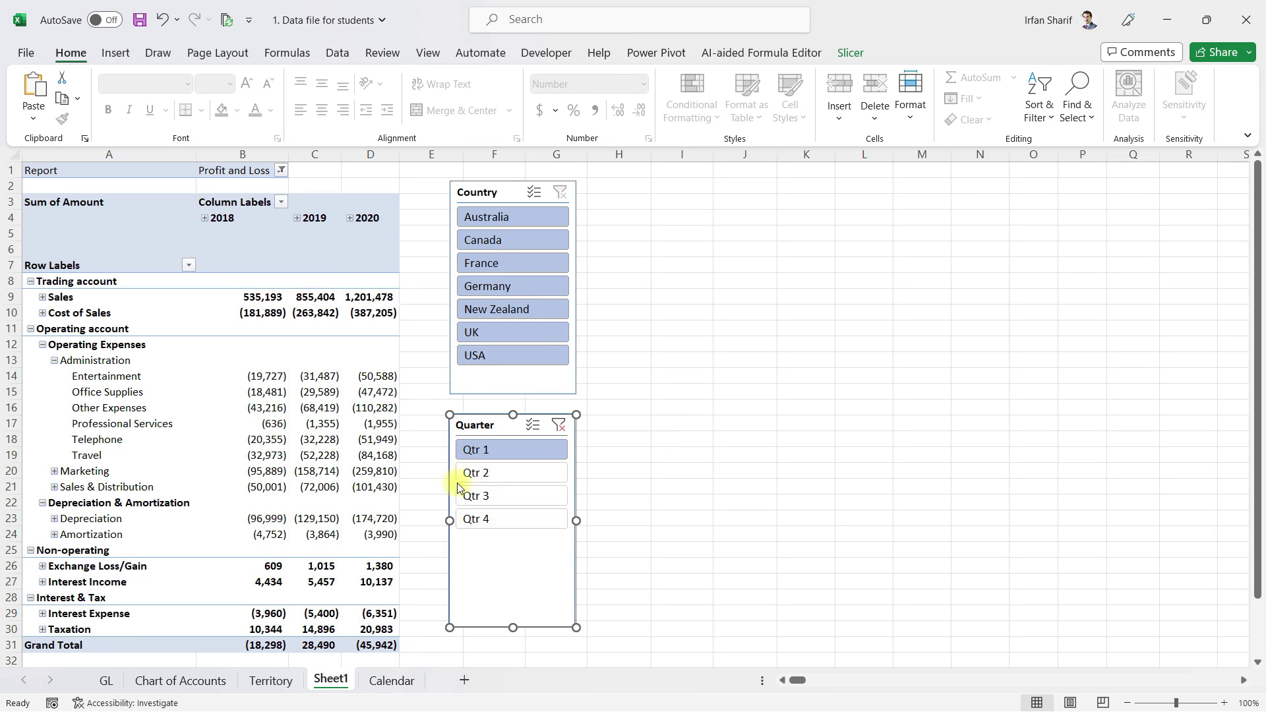
click(501, 383)
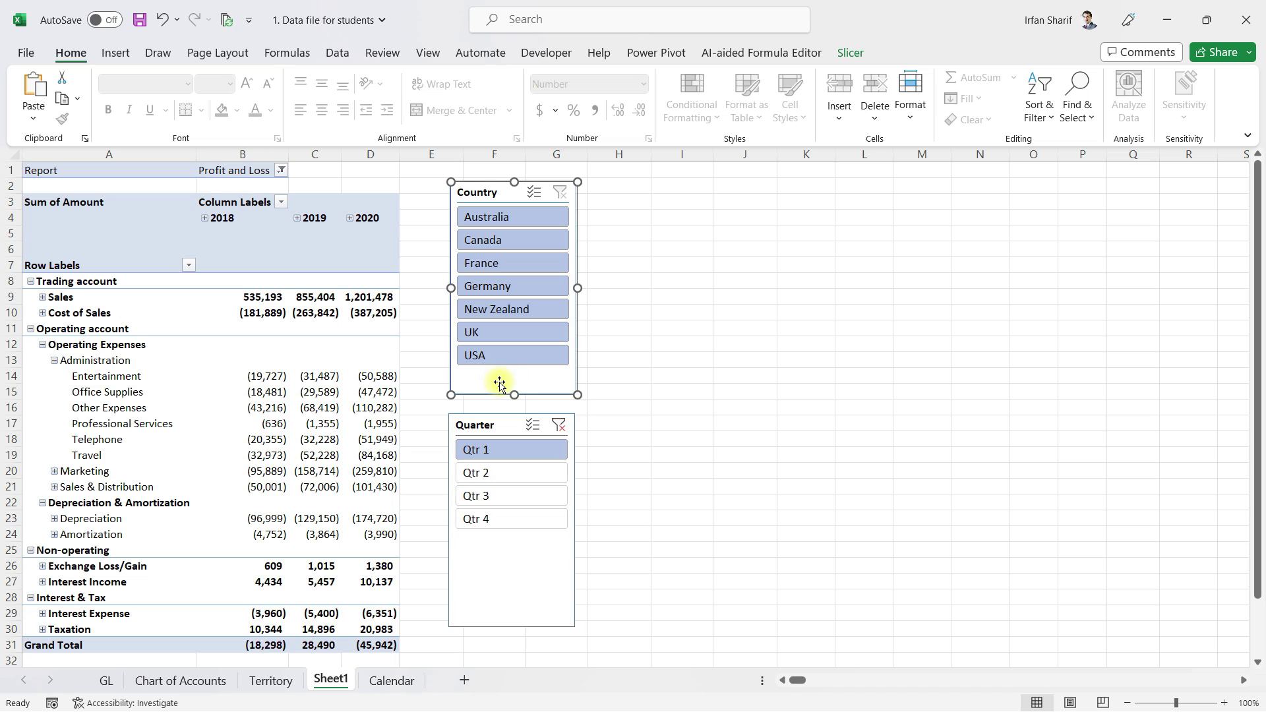